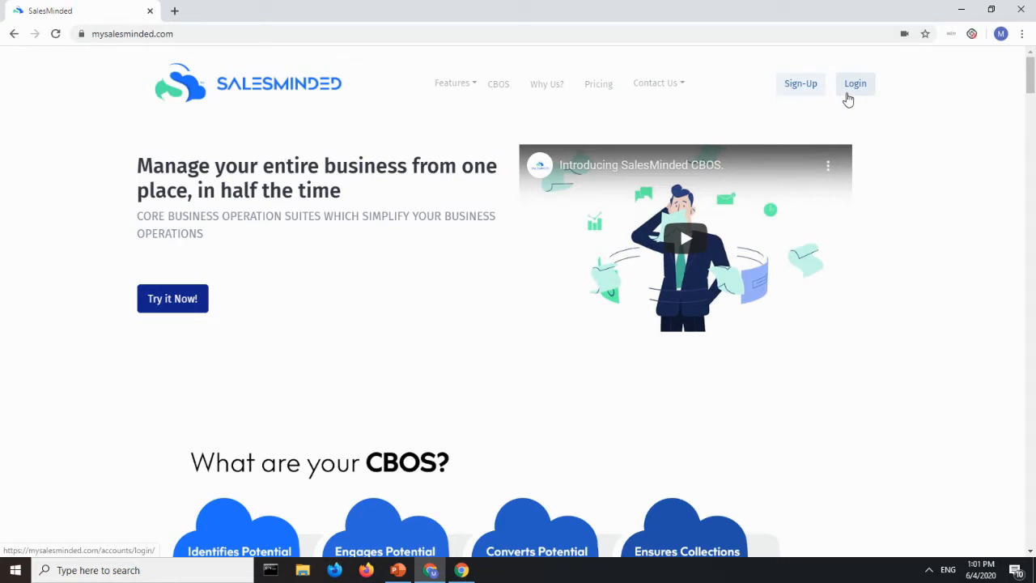
- Sign in to the SalesMinded account with the username and the account password
{"action": "left_click", "coordinate": [855, 84]}
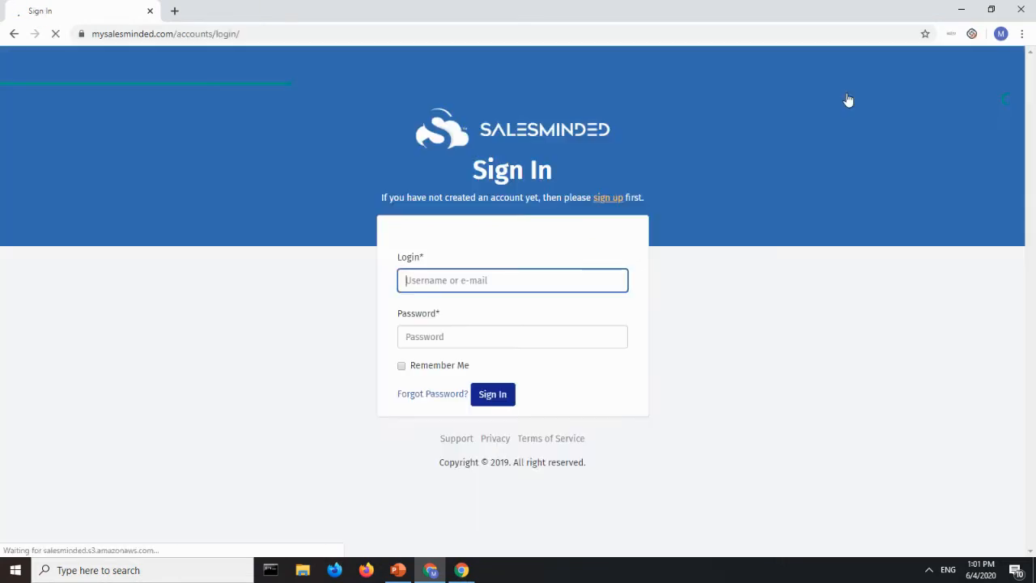
{"action": "type", "text": "meli"}
{"action": "key", "text": "BackSpace"}
{"action": "key", "text": "BackSpace"}
{"action": "key", "text": "BackSpace"}
{"action": "type", "text": "MELIONELIO"}
{"action": "key", "text": "Tab"}
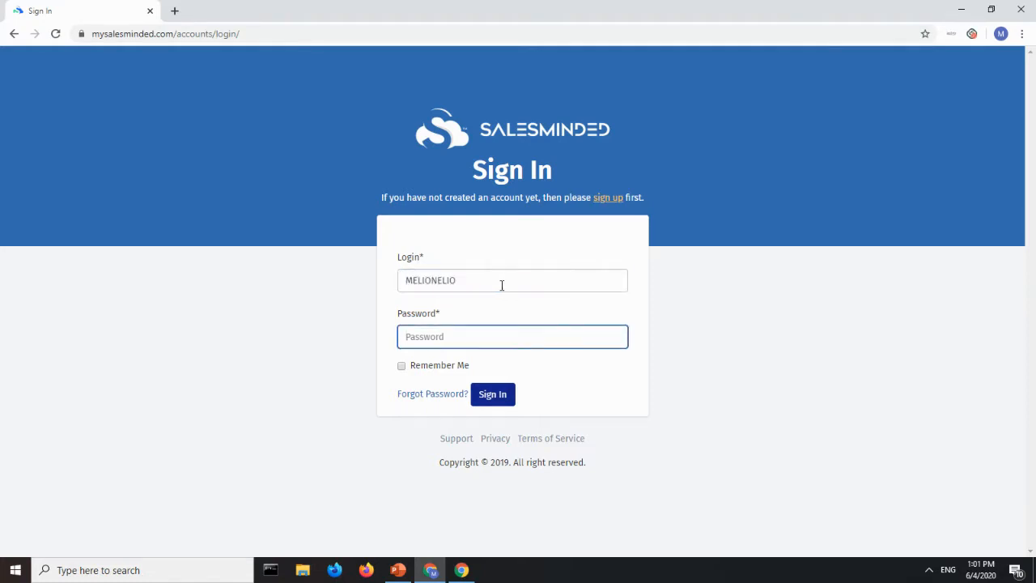
{"action": "type", "text": "•"}
{"action": "key", "text": "Return"}
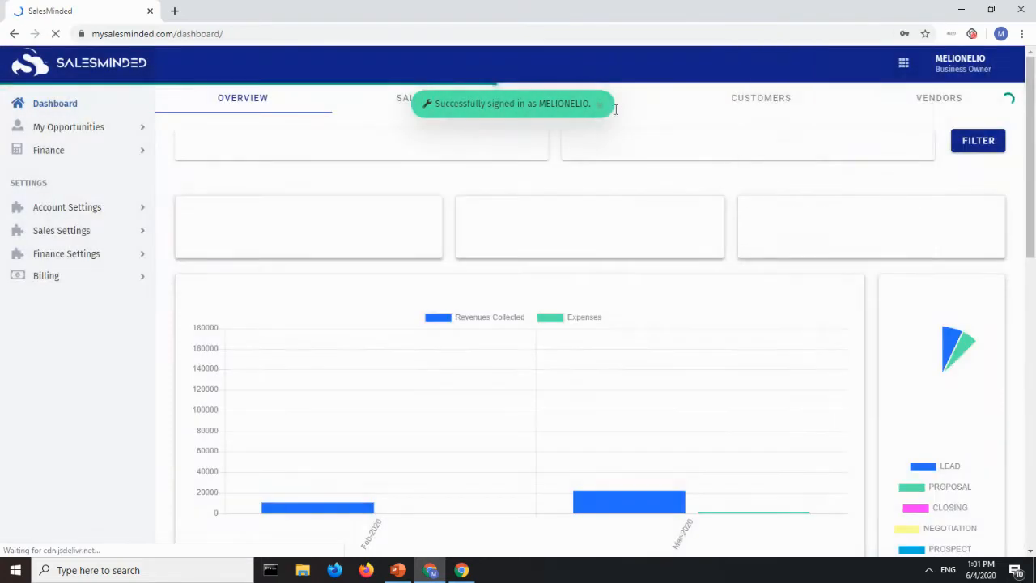
- Look over the dashboard overview and open the contacts list from the sales settings
{"action": "left_click", "coordinate": [908, 247]}
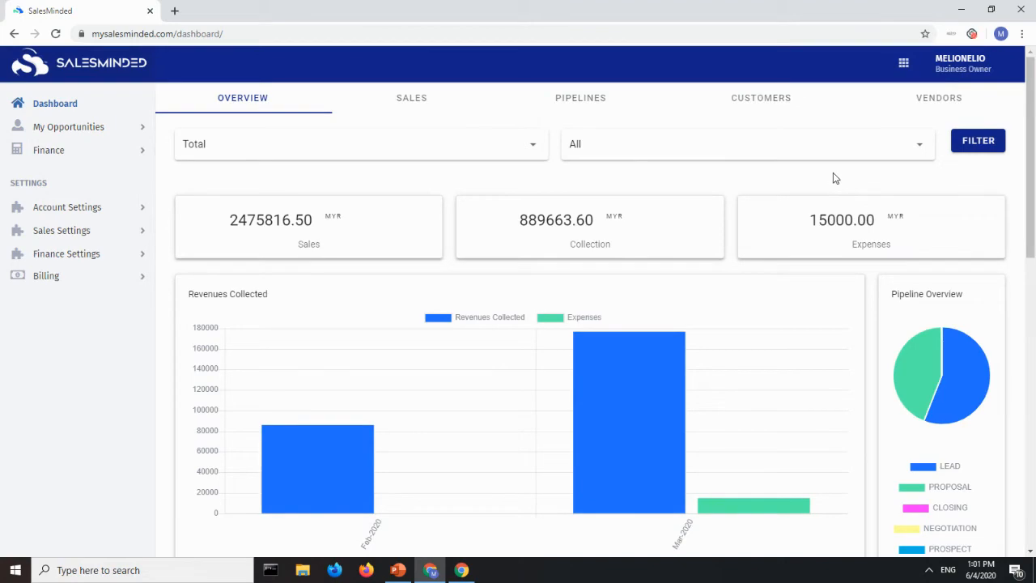
{"action": "scroll", "coordinate": [405, 254], "scroll_direction": "down", "scroll_amount": 3}
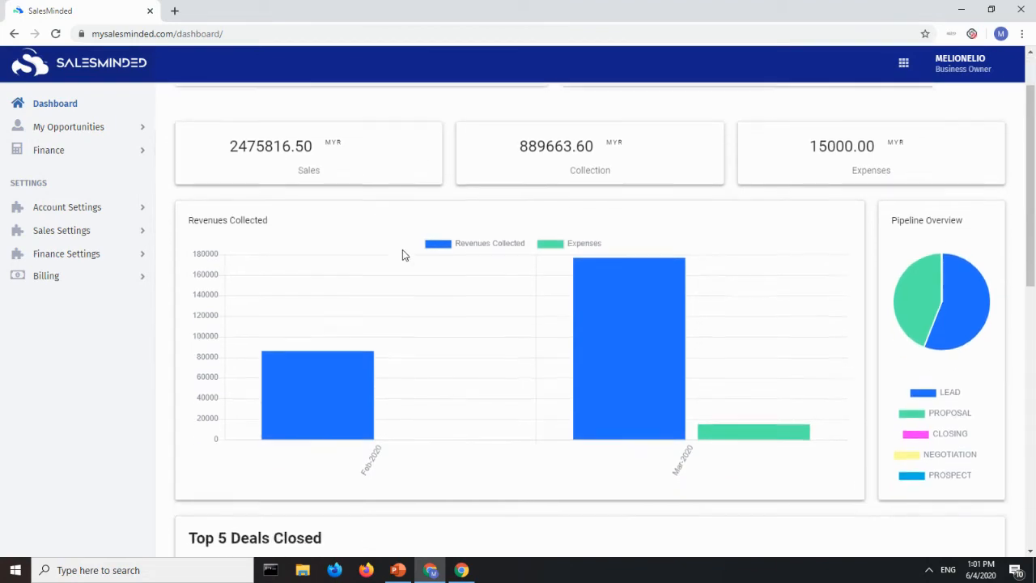
{"action": "scroll", "coordinate": [418, 331], "scroll_direction": "down", "scroll_amount": 6}
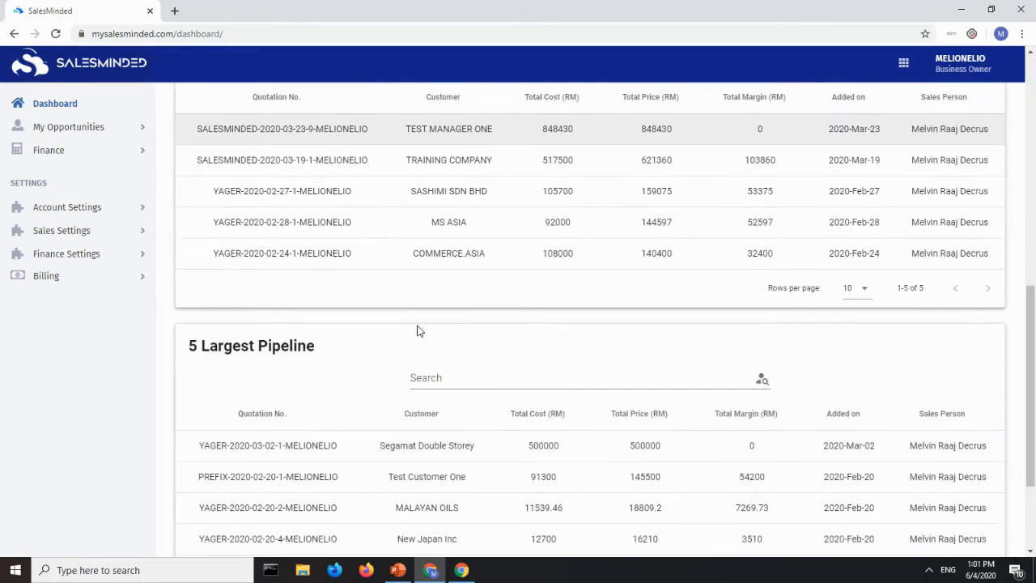
{"action": "scroll", "coordinate": [418, 330], "scroll_direction": "up", "scroll_amount": 4}
{"action": "scroll", "coordinate": [418, 330], "scroll_direction": "up", "scroll_amount": 4}
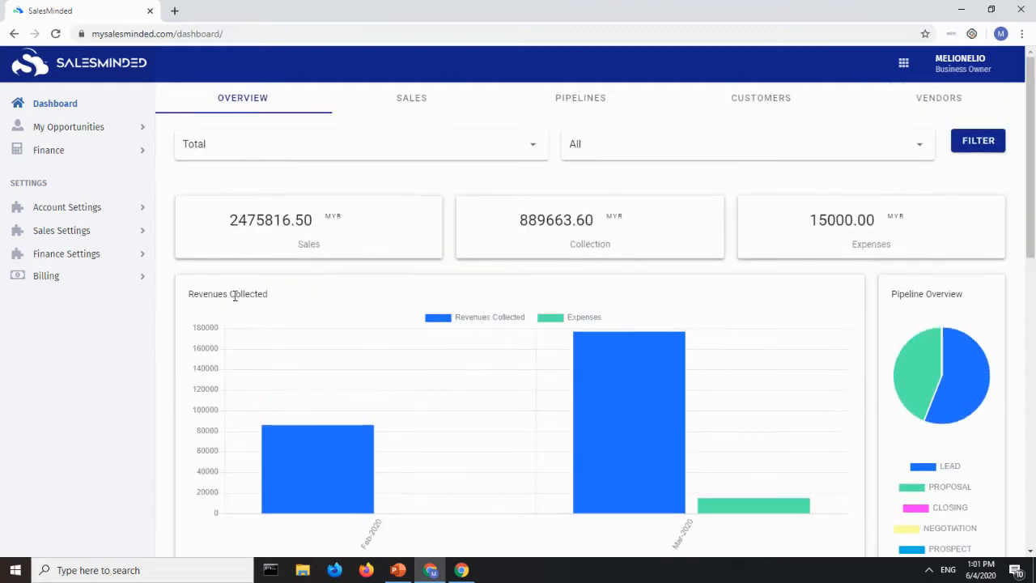
{"action": "left_click", "coordinate": [86, 235]}
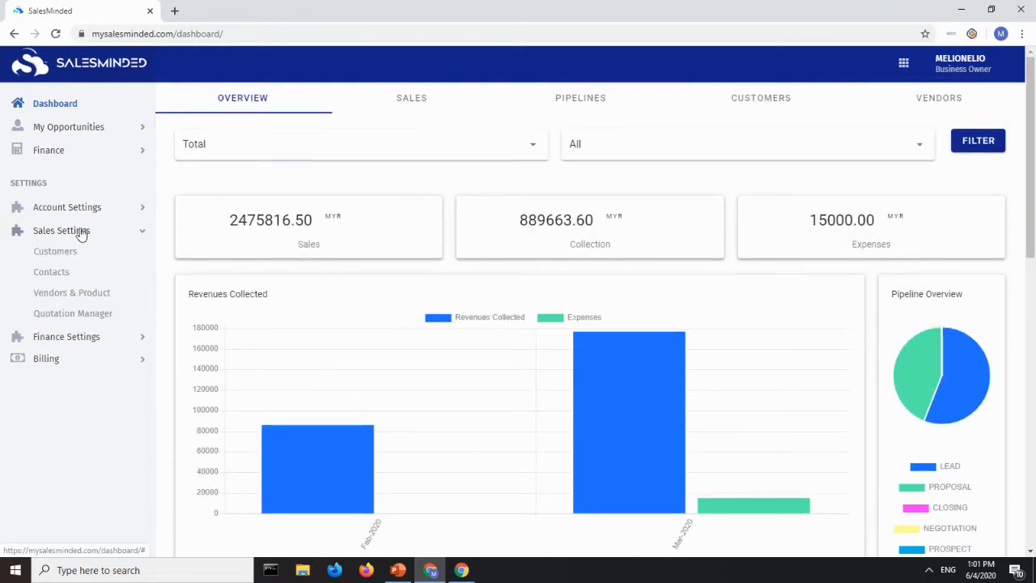
{"action": "left_click", "coordinate": [63, 275]}
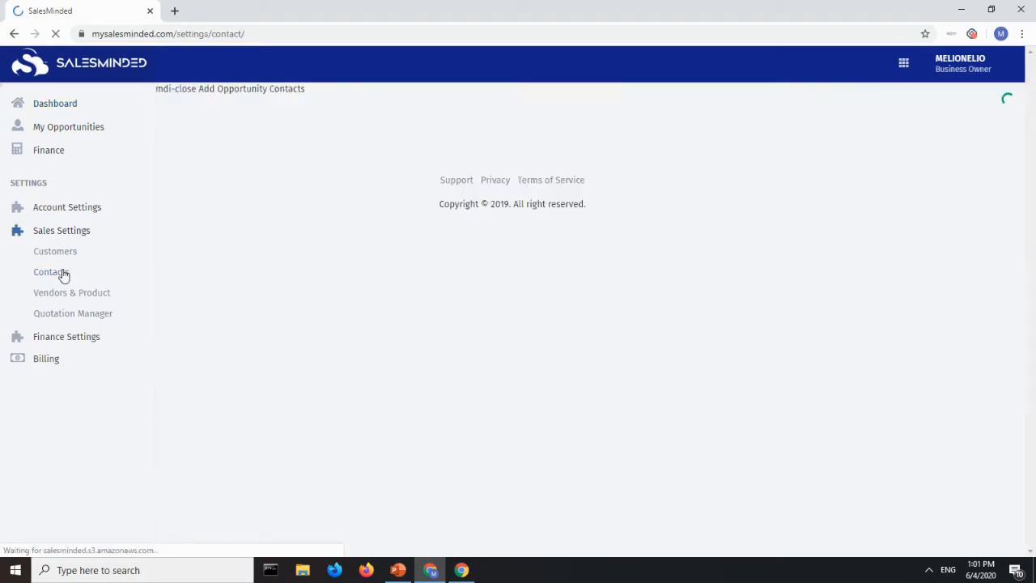
{"action": "scroll", "coordinate": [459, 186], "scroll_direction": "down", "scroll_amount": 2}
{"action": "scroll", "coordinate": [458, 192], "scroll_direction": "up", "scroll_amount": 2}
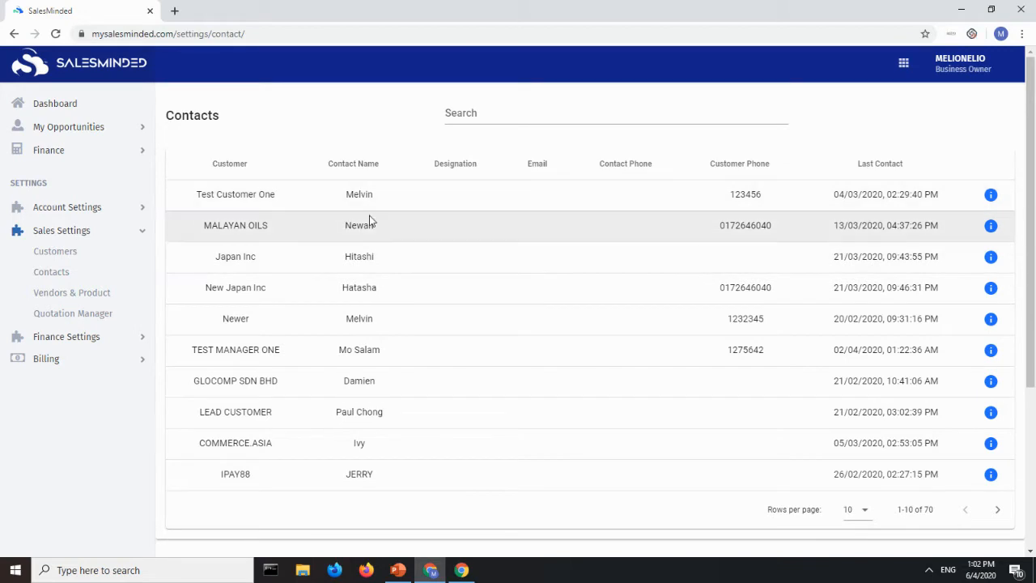
- Sort the contacts in descending order by customer and by contact name
{"action": "left_click", "coordinate": [242, 167]}
{"action": "left_click", "coordinate": [246, 167]}
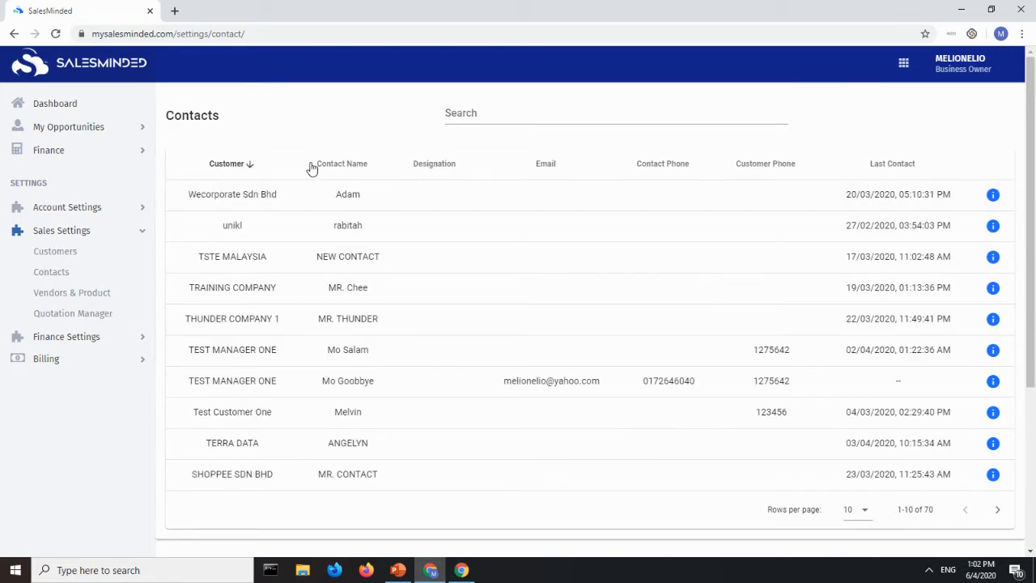
{"action": "left_click", "coordinate": [340, 166]}
{"action": "left_click", "coordinate": [349, 168]}
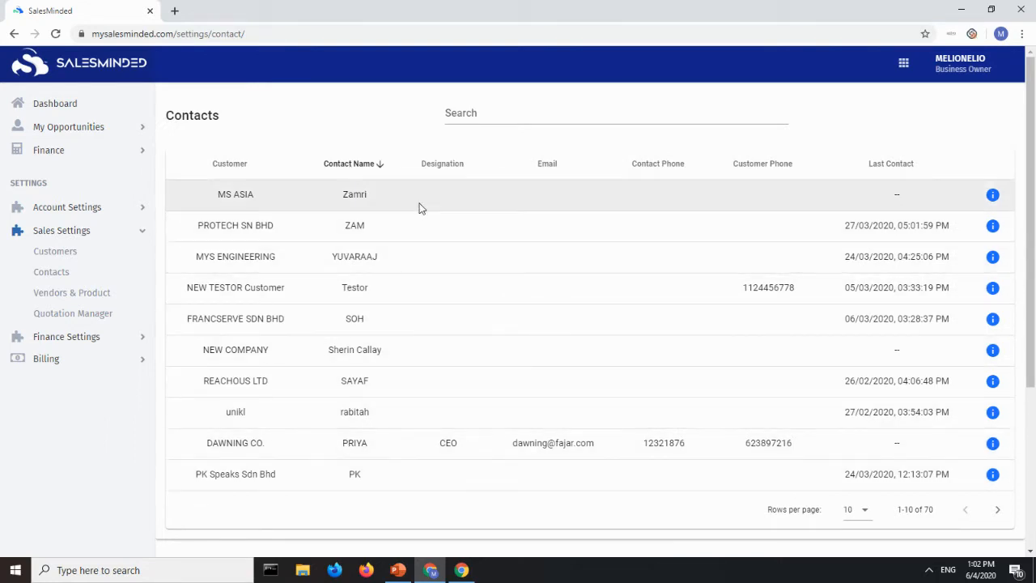
- Sort the contacts by last contact in ascending order
{"action": "left_click", "coordinate": [889, 168]}
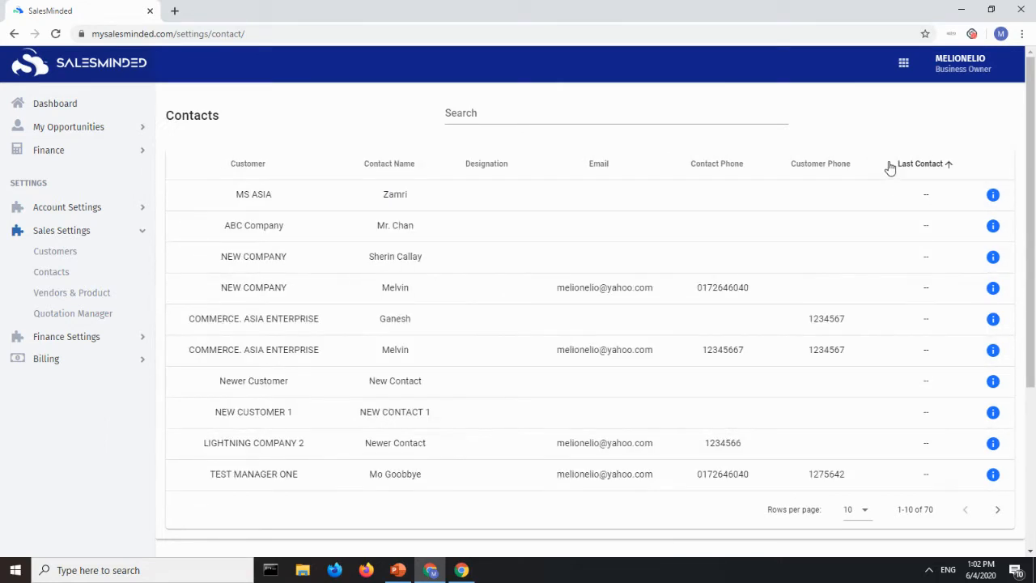
{"action": "left_click", "coordinate": [932, 165]}
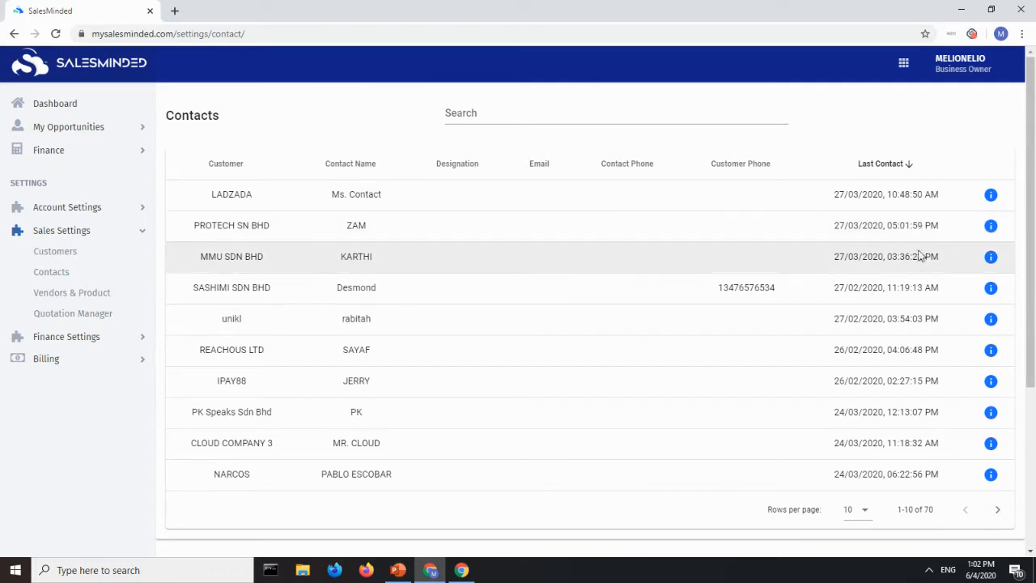
{"action": "scroll", "coordinate": [915, 291], "scroll_direction": "down", "scroll_amount": 1}
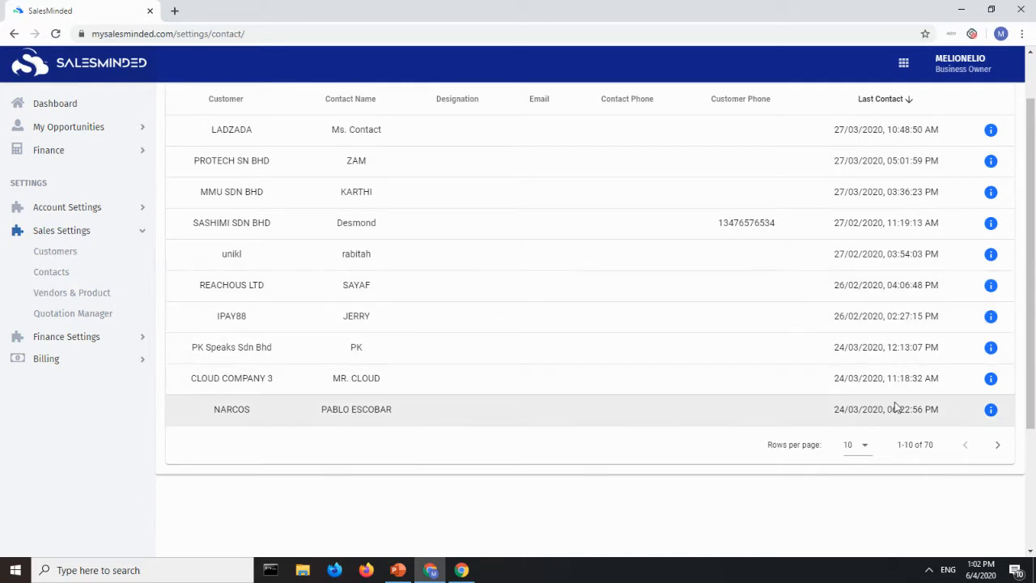
{"action": "scroll", "coordinate": [896, 407], "scroll_direction": "up", "scroll_amount": 1}
{"action": "left_click", "coordinate": [899, 164]}
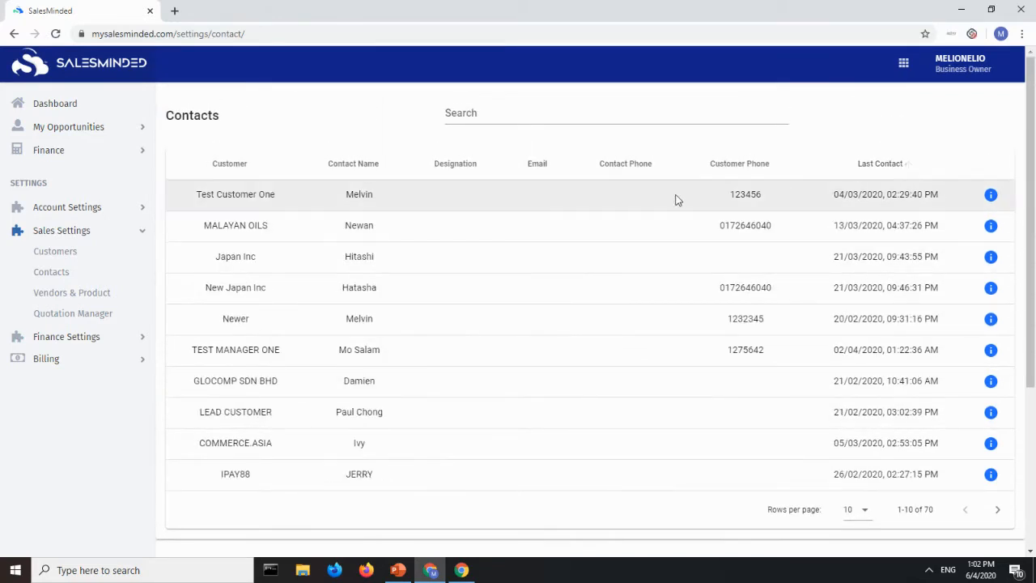
{"action": "left_click", "coordinate": [887, 174]}
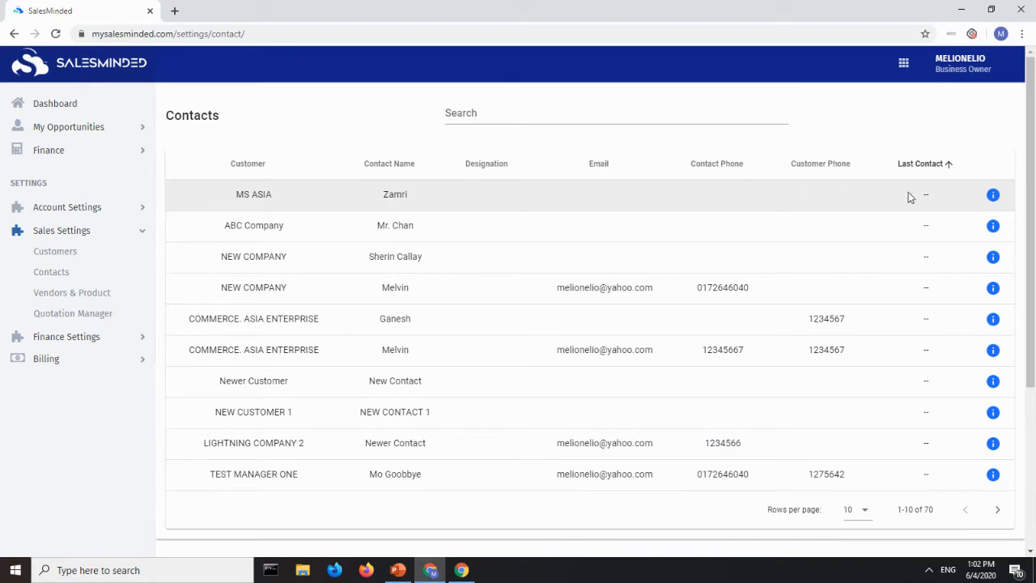
- Open the MS ASIA contact's details for editing and leave them without making changes
{"action": "left_click", "coordinate": [994, 195]}
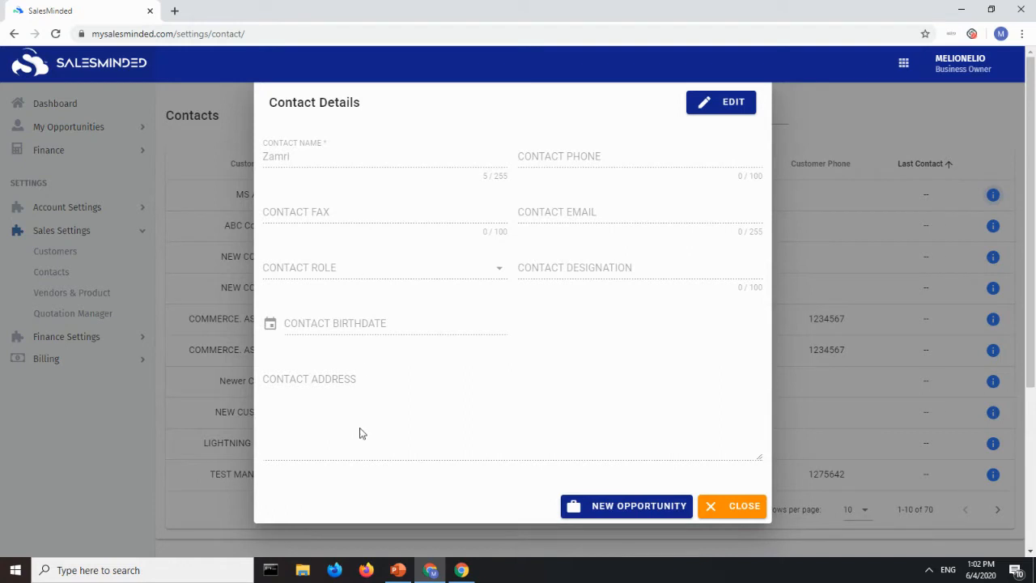
{"action": "left_click", "coordinate": [720, 106]}
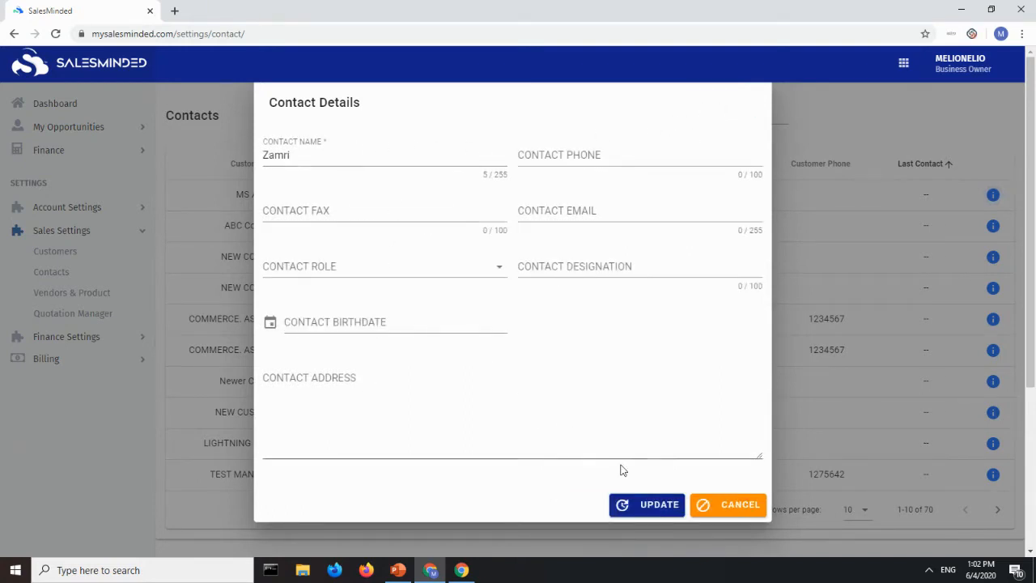
{"action": "left_click", "coordinate": [702, 506]}
{"action": "left_click", "coordinate": [994, 196]}
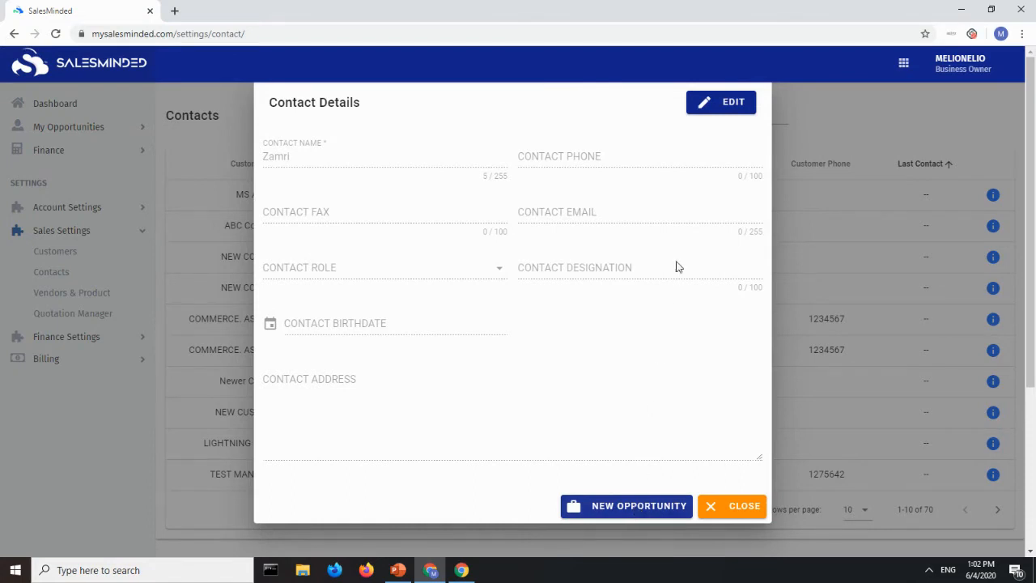
{"action": "left_click", "coordinate": [729, 508]}
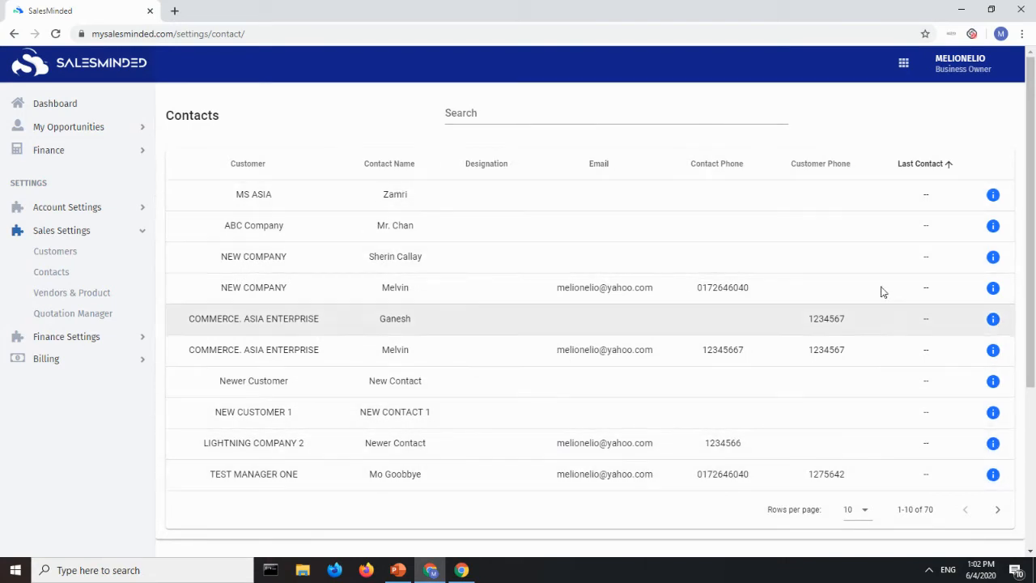
- Start a new opportunity from the MS ASIA contact's details and title it as a new opportunity for that contact
{"action": "left_click", "coordinate": [994, 194]}
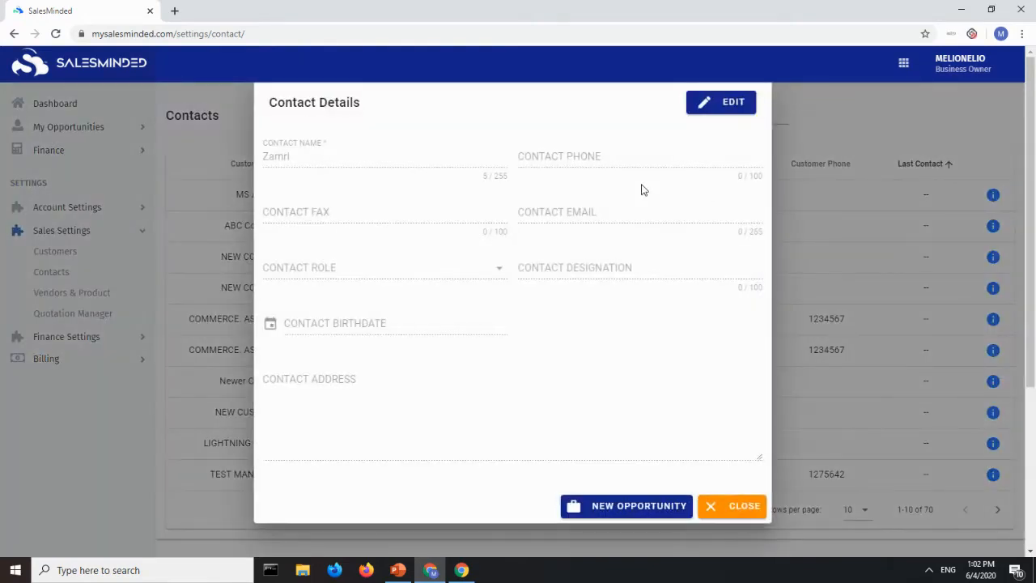
{"action": "left_click", "coordinate": [625, 508]}
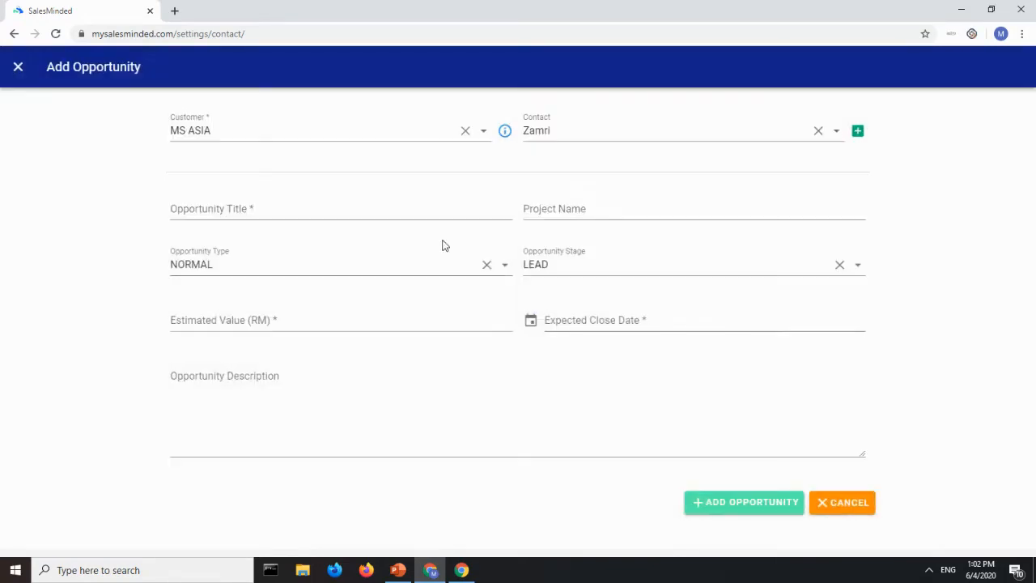
{"action": "left_click", "coordinate": [423, 217]}
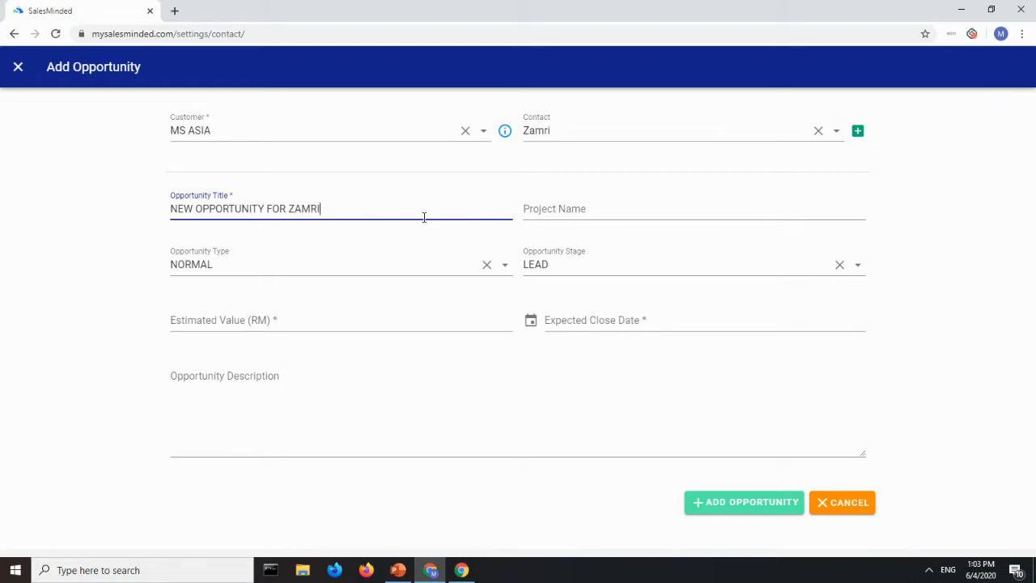
- Set the opportunity's estimated value to 0 and its expected close date to 2020-04-08
{"action": "left_click", "coordinate": [375, 319]}
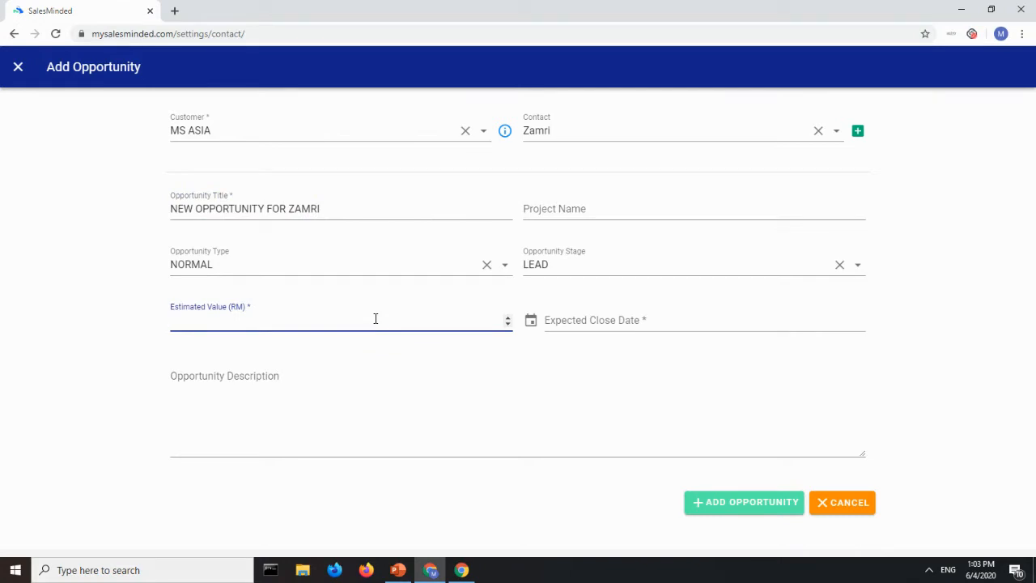
{"action": "left_click", "coordinate": [616, 319]}
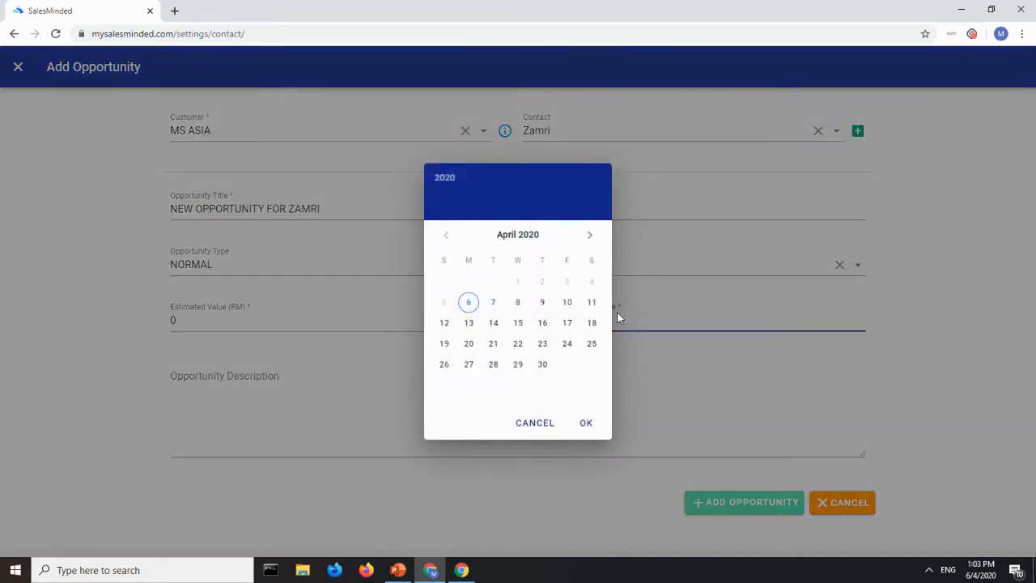
{"action": "left_click", "coordinate": [517, 303]}
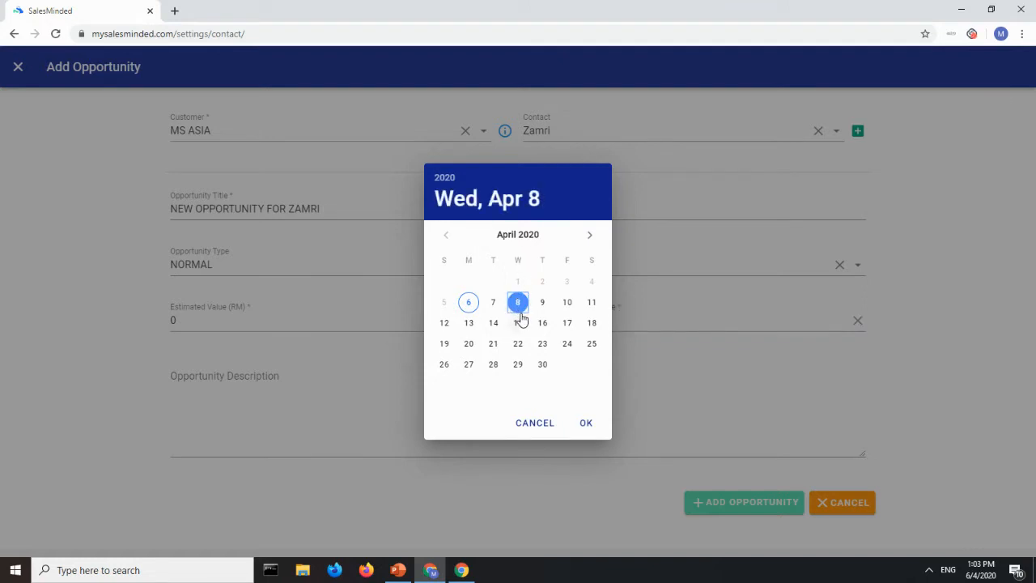
{"action": "left_click", "coordinate": [589, 423]}
- Describe the opportunity as the contact wanting a quotation, and add the opportunity
{"action": "left_click", "coordinate": [425, 405]}
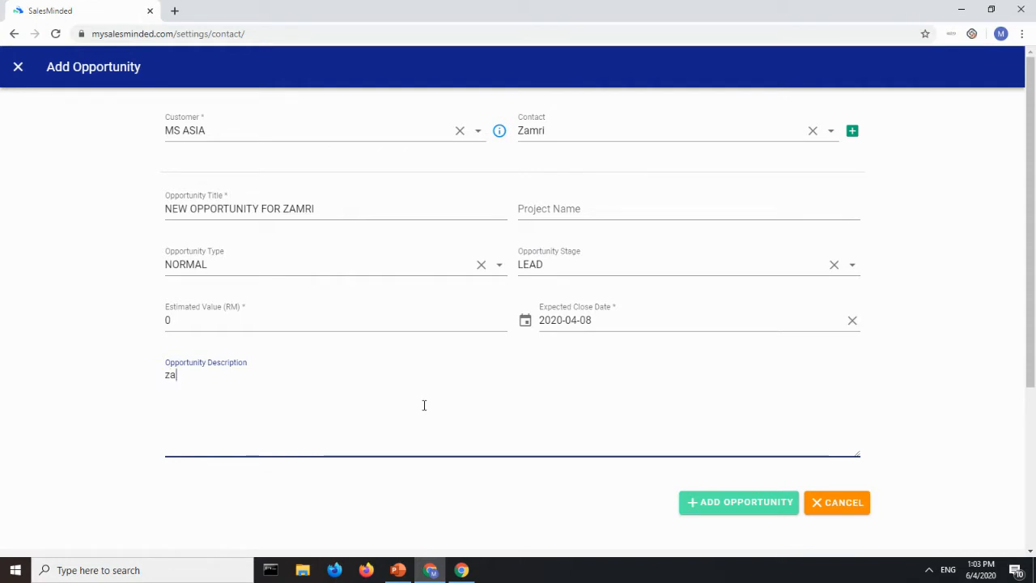
{"action": "type", "text": "ZAMRI W"}
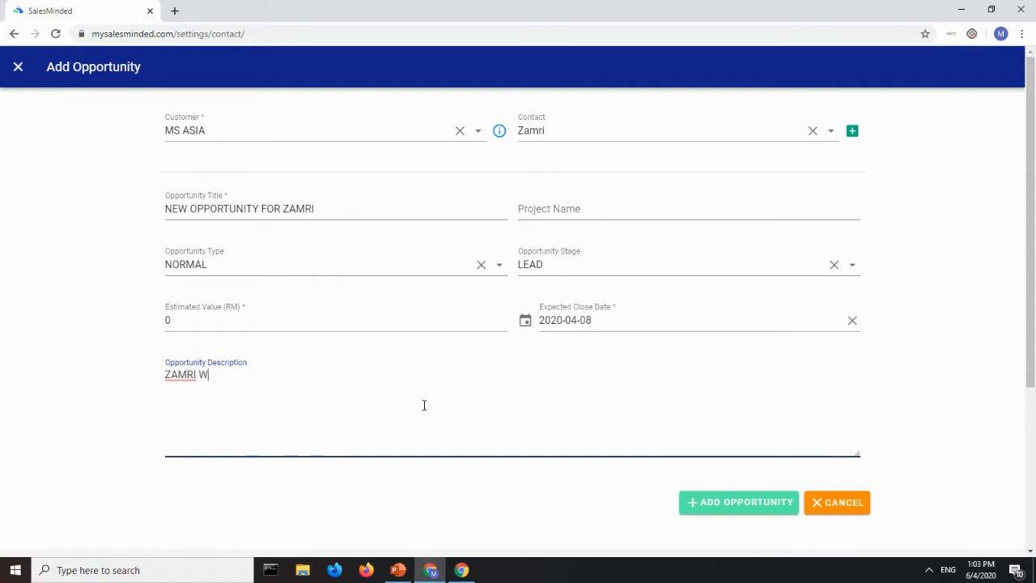
{"action": "type", "text": "antd "}
{"action": "type", "text": "s a"}
{"action": "type", "text": " quotation"}
{"action": "left_click", "coordinate": [757, 501]}
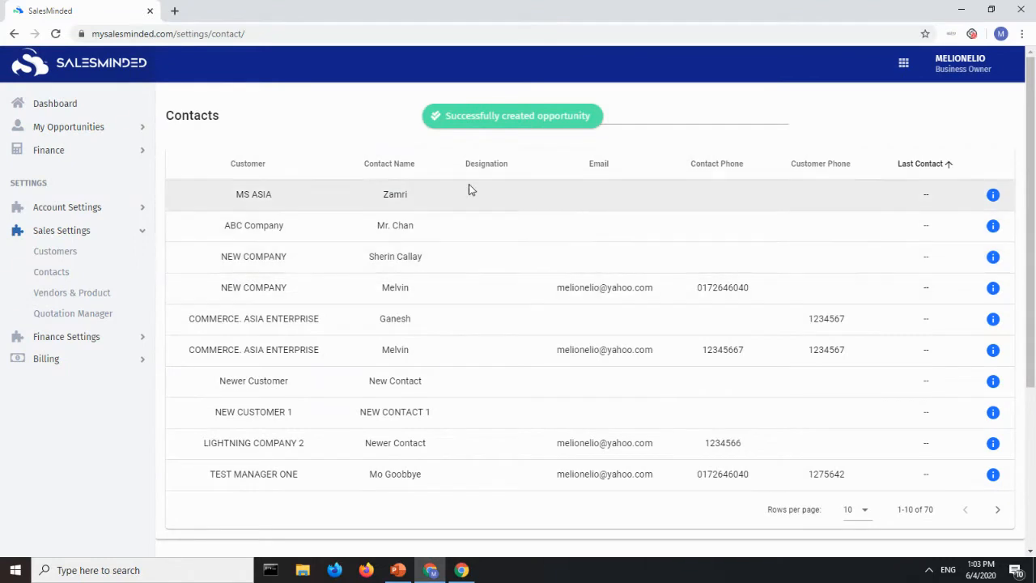
- Open the active opportunities list and sort it by update date with the newest first
{"action": "scroll", "coordinate": [460, 340], "scroll_direction": "down", "scroll_amount": 2}
{"action": "scroll", "coordinate": [462, 383], "scroll_direction": "up", "scroll_amount": 2}
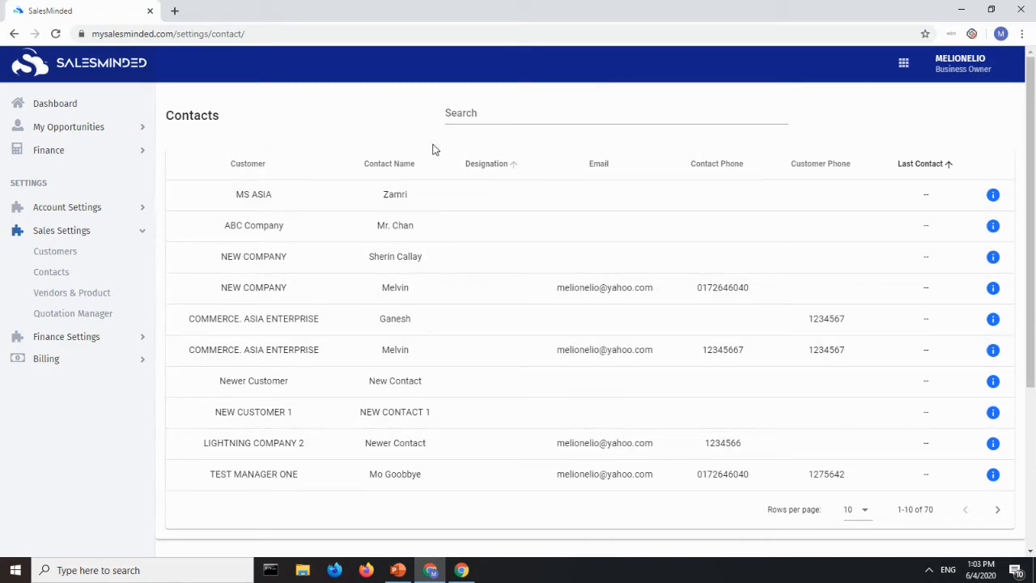
{"action": "left_click", "coordinate": [88, 128]}
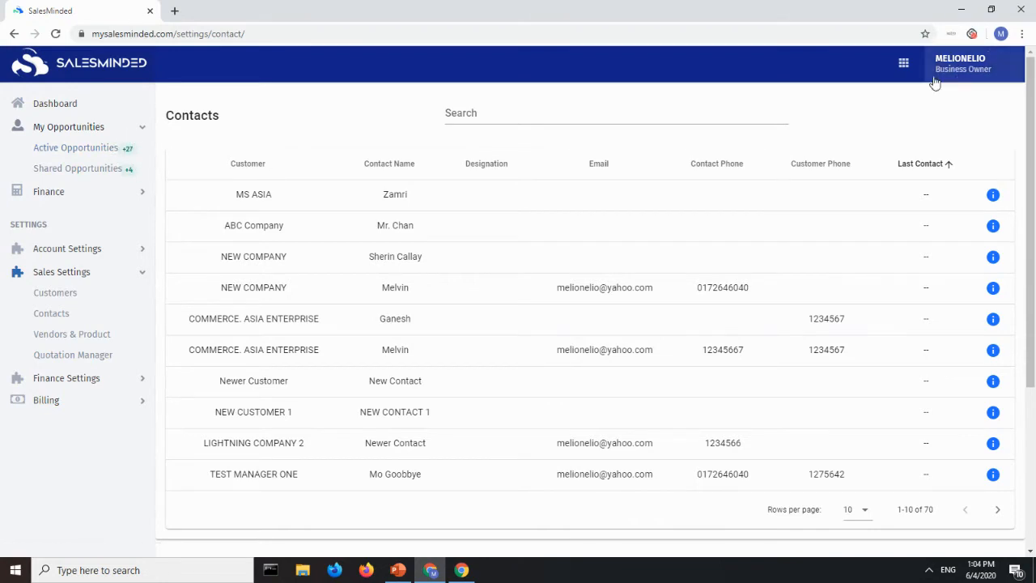
{"action": "left_click", "coordinate": [94, 152]}
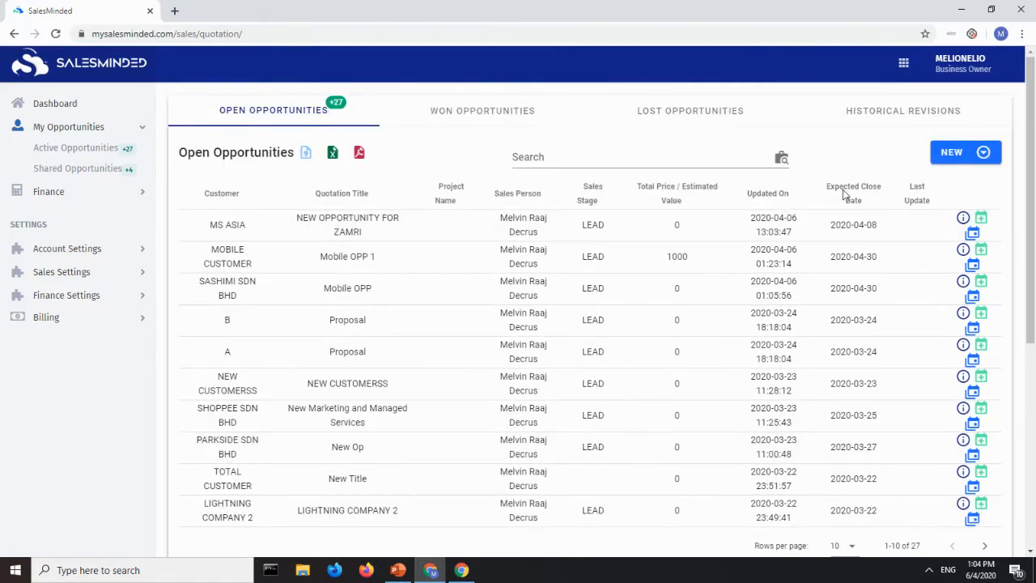
{"action": "left_click", "coordinate": [782, 194]}
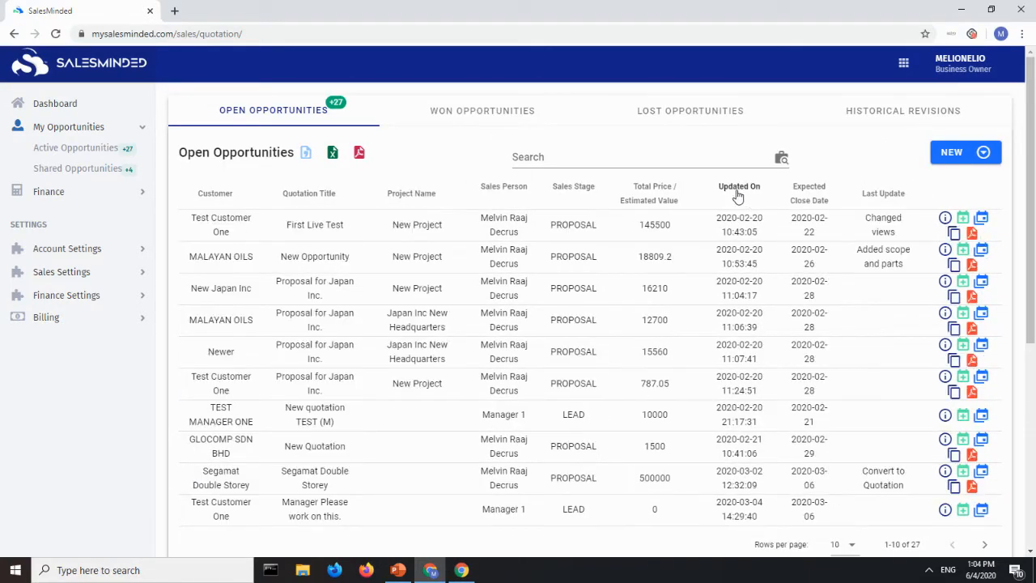
{"action": "left_click", "coordinate": [739, 194]}
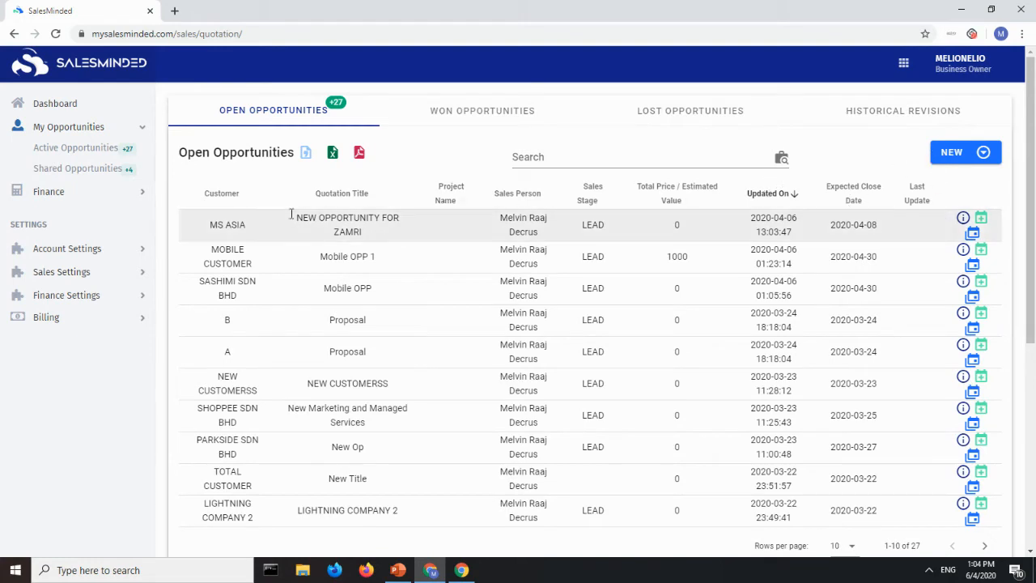
- Start a new update for the MS ASIA opportunity and enter "Meeting is Set" as its remarks
{"action": "left_click_drag", "start_coordinate": [205, 231], "coordinate": [284, 234]}
{"action": "left_click", "coordinate": [273, 239]}
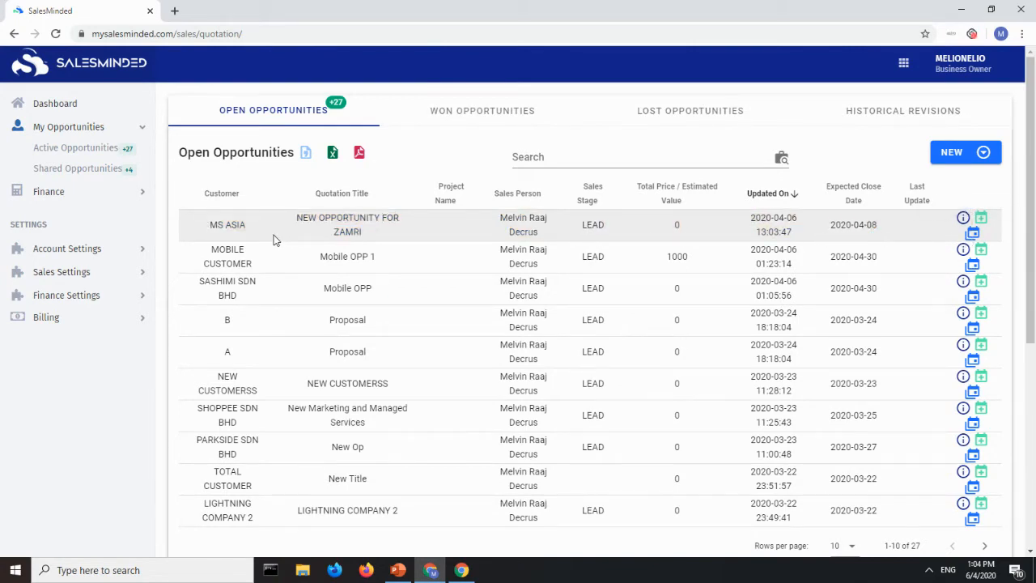
{"action": "left_click", "coordinate": [983, 223]}
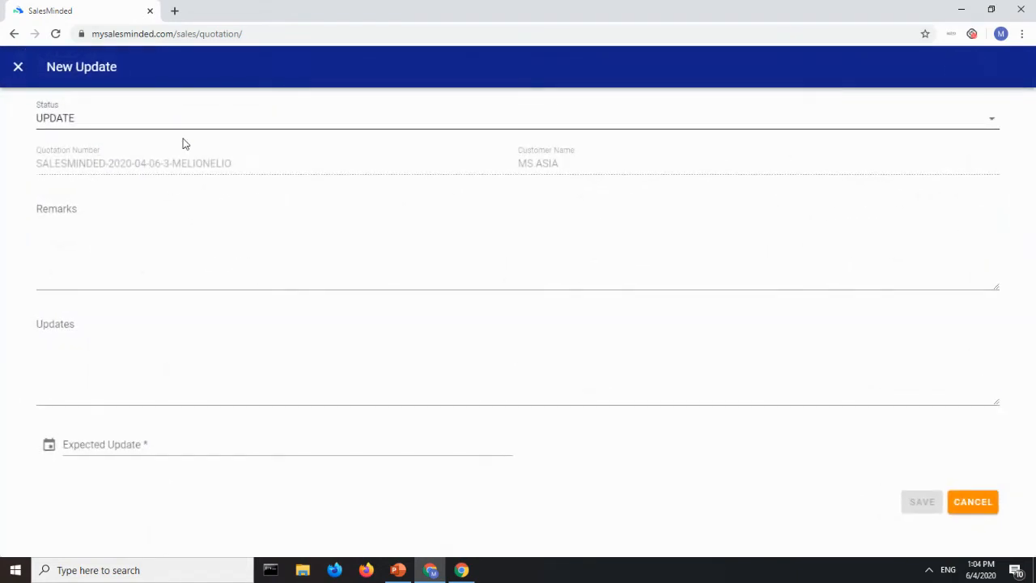
{"action": "left_click", "coordinate": [173, 236]}
{"action": "type", "text": "Meeting"}
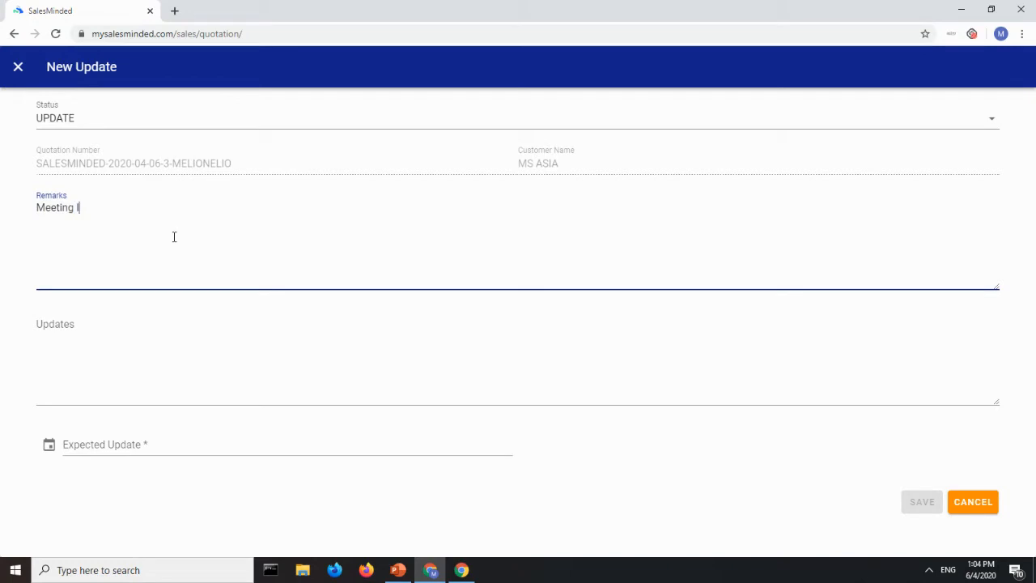
{"action": "type", "text": " is Set"}
- Set the update's expected update date to 2020-04-08 and save the update
{"action": "left_click", "coordinate": [155, 443]}
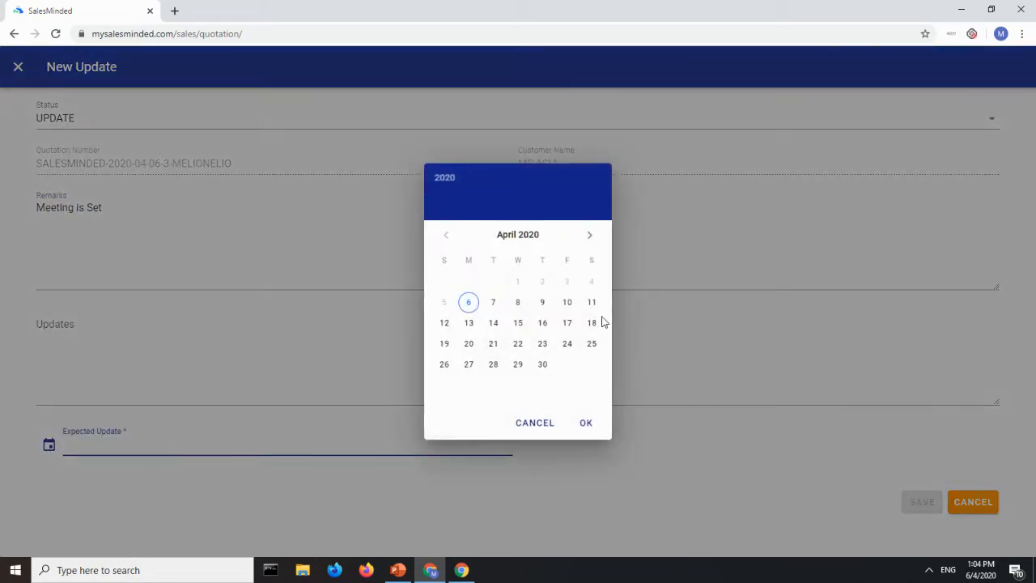
{"action": "left_click", "coordinate": [518, 303]}
{"action": "left_click", "coordinate": [586, 424]}
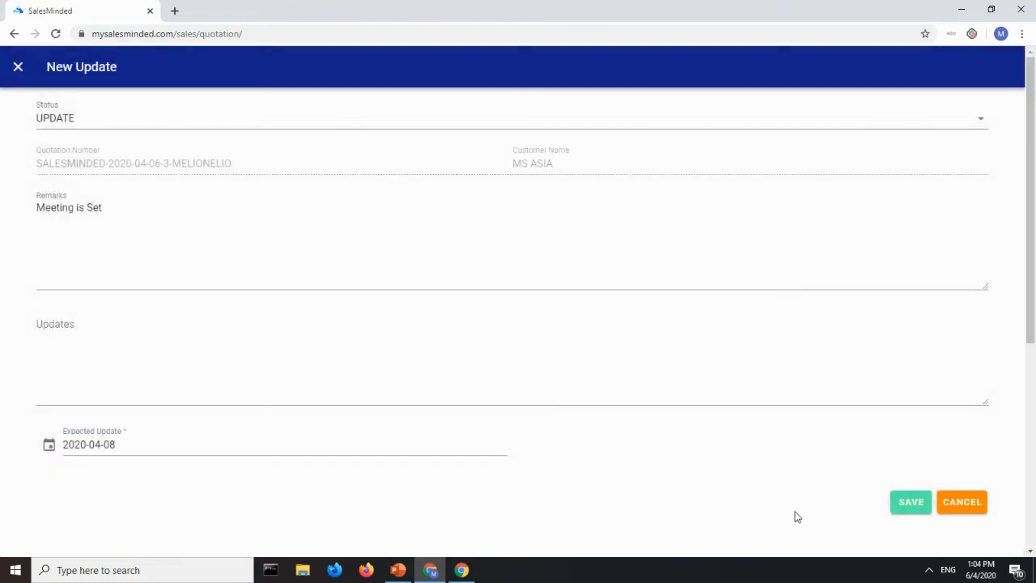
{"action": "left_click", "coordinate": [909, 503]}
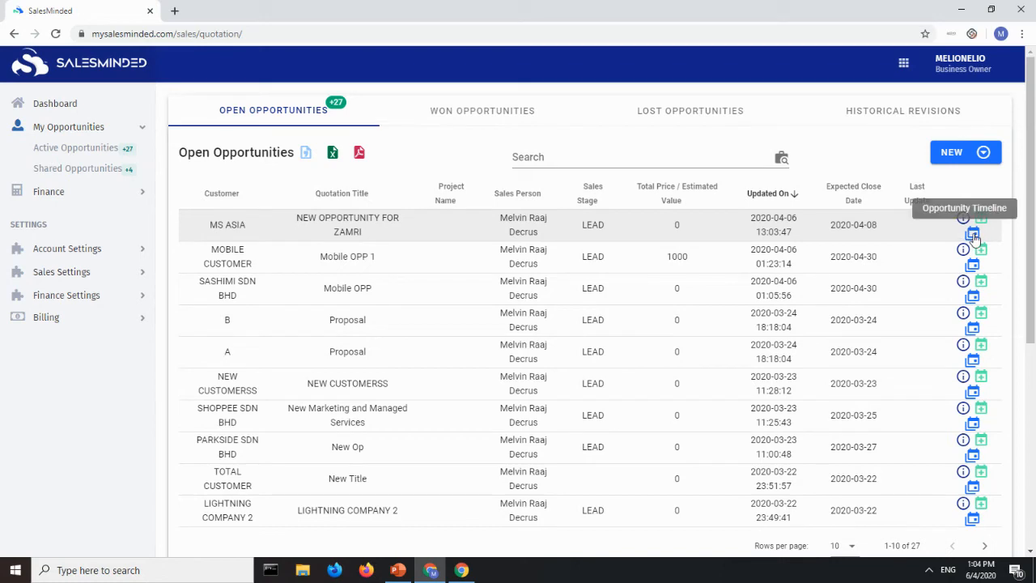
- Review the MS ASIA opportunity's timeline of events and return to the active opportunities list
{"action": "left_click", "coordinate": [973, 234]}
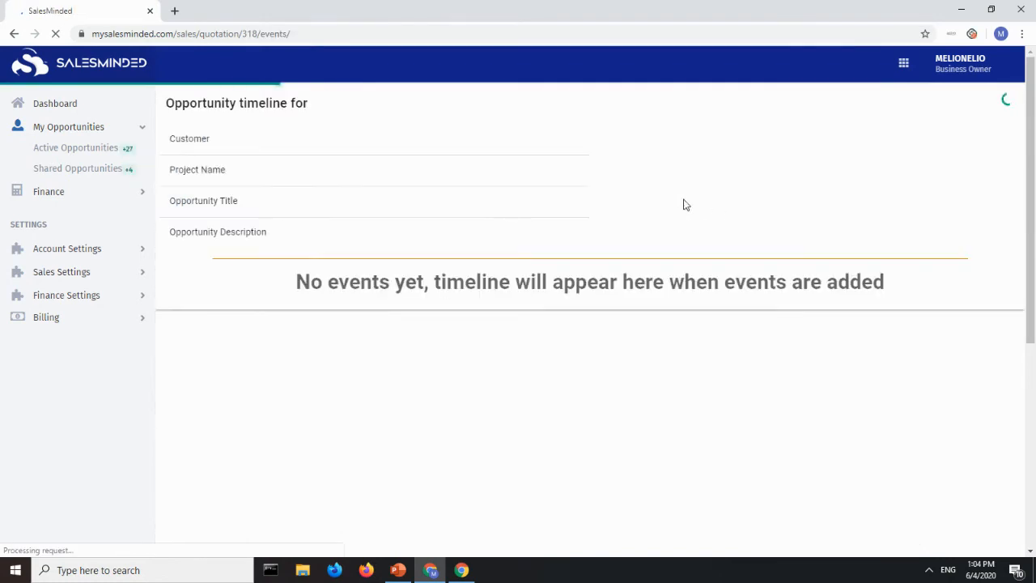
{"action": "scroll", "coordinate": [637, 253], "scroll_direction": "down", "scroll_amount": 1}
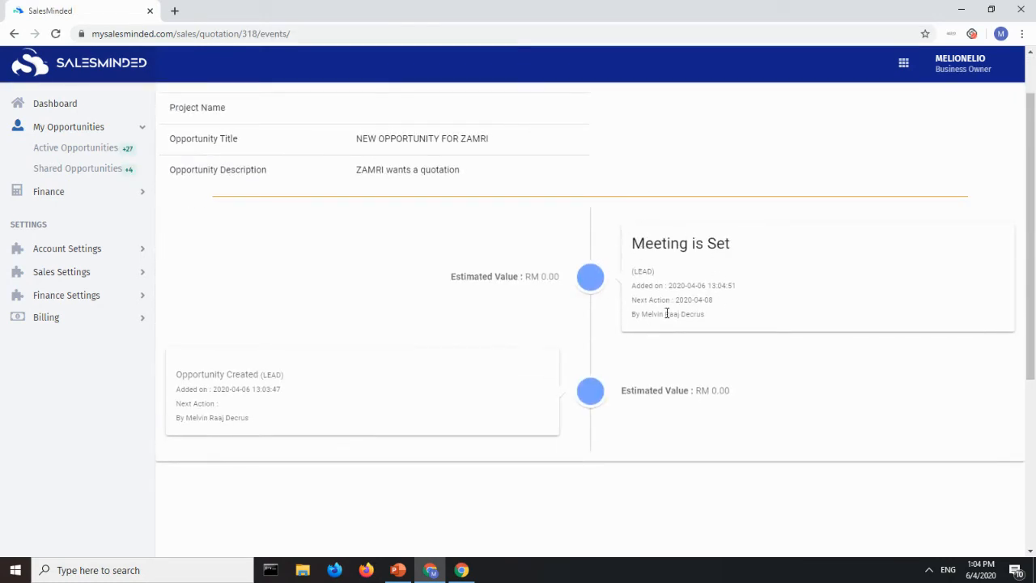
{"action": "scroll", "coordinate": [663, 313], "scroll_direction": "up", "scroll_amount": 1}
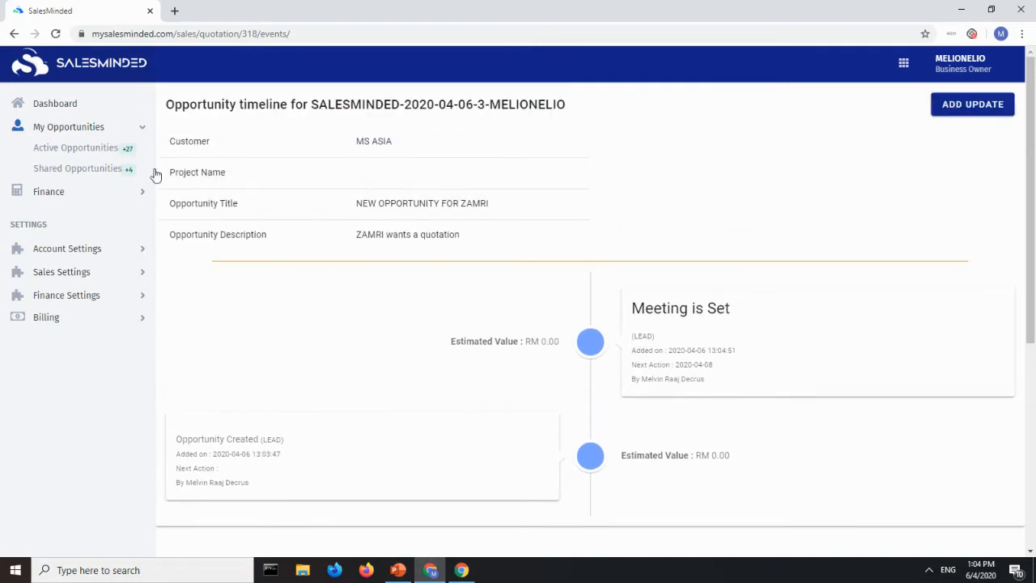
{"action": "left_click", "coordinate": [70, 151]}
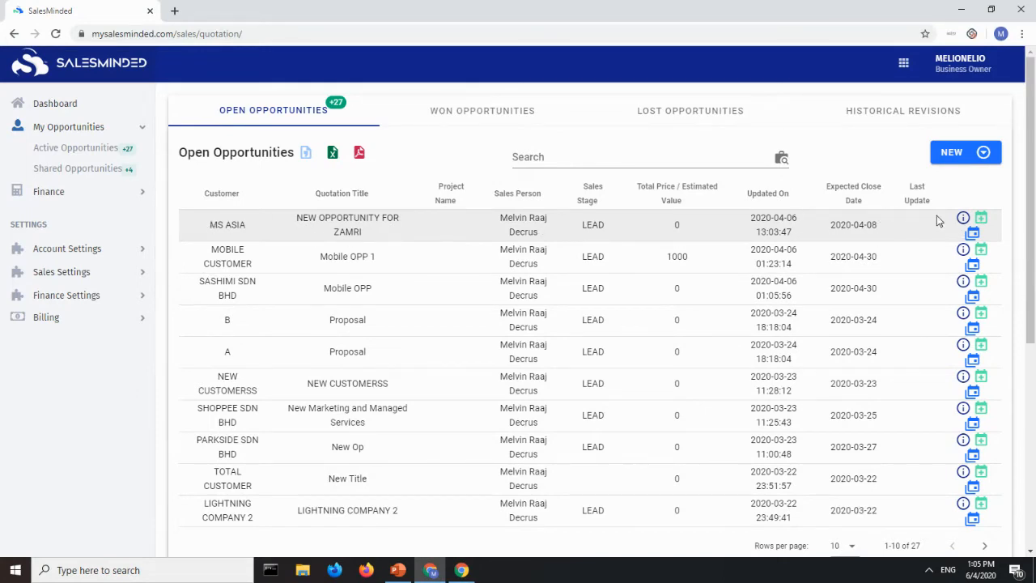
- View the bulk opportunity upload dialog and the options for creating new opportunities and quotations, leaving everything uncreated
{"action": "left_click", "coordinate": [952, 154]}
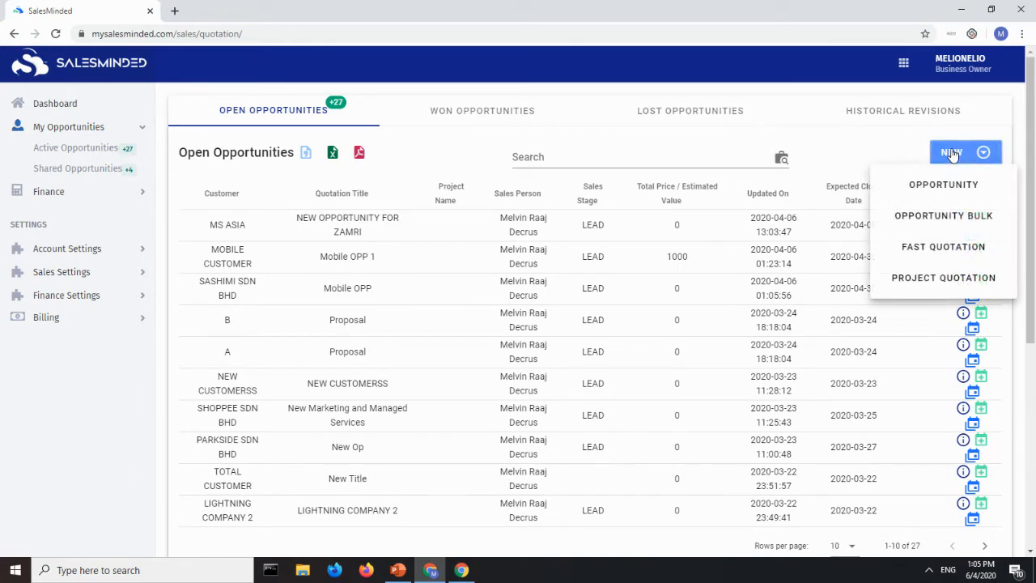
{"action": "left_click", "coordinate": [940, 217]}
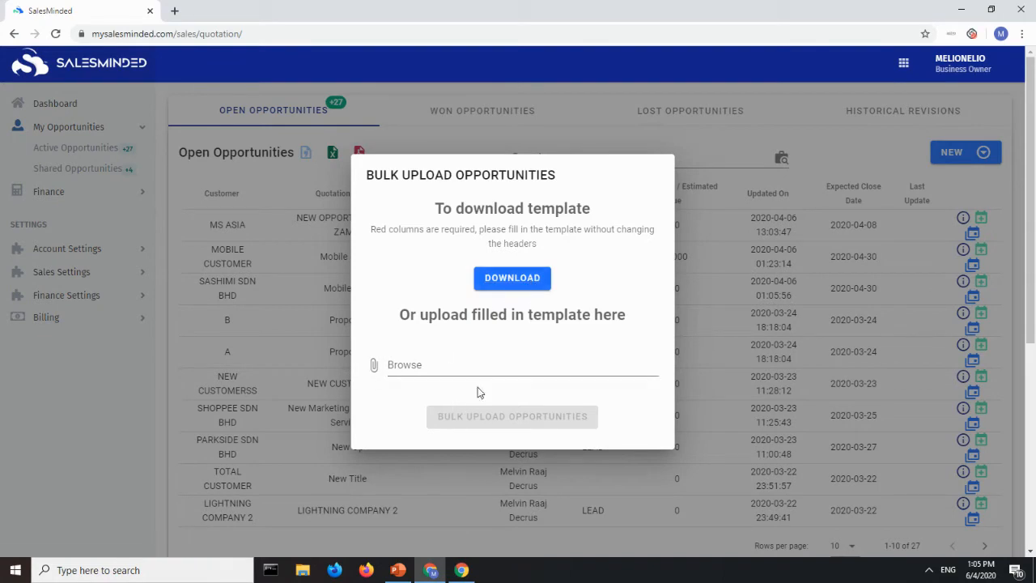
{"action": "left_click", "coordinate": [685, 128]}
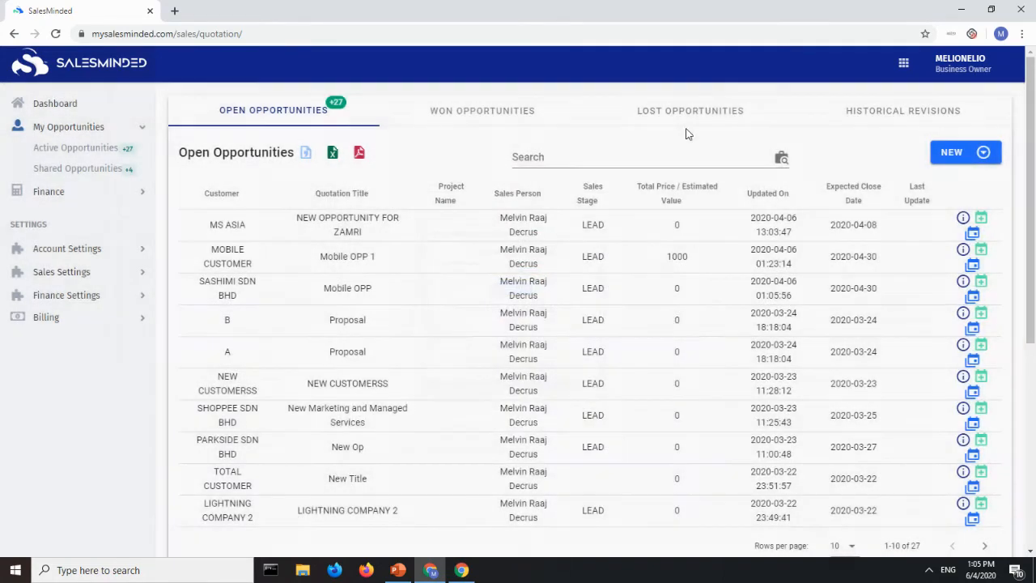
{"action": "left_click", "coordinate": [981, 154]}
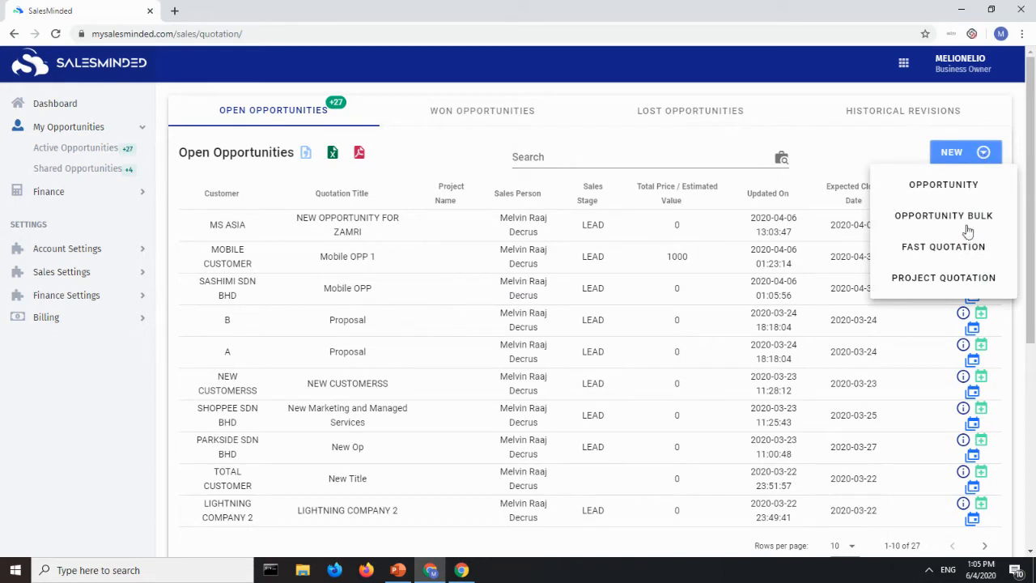
{"action": "left_click", "coordinate": [815, 166]}
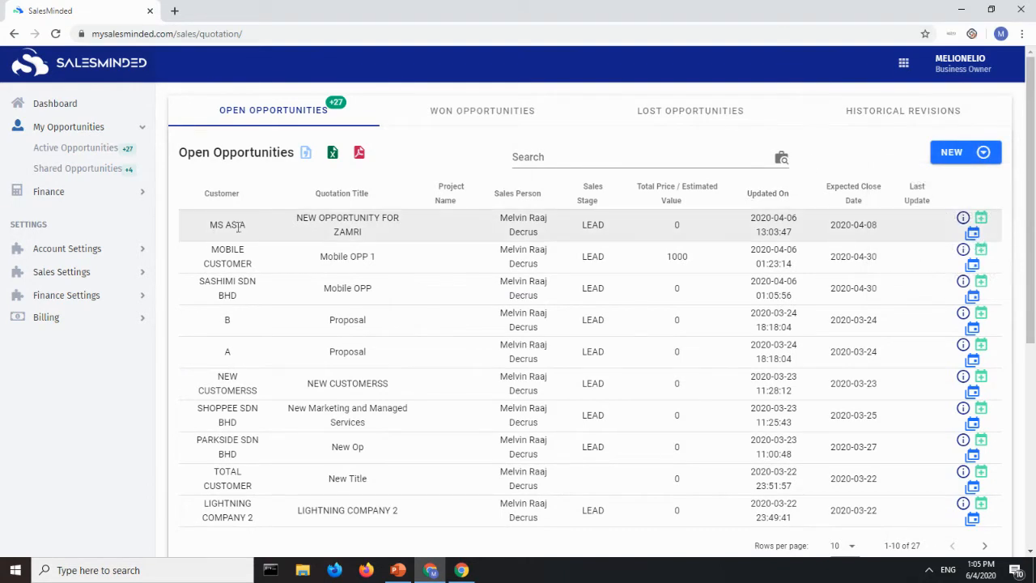
- Open the MS ASIA opportunity's details for editing and choose Fast Quotation as the conversion type
{"action": "left_click_drag", "start_coordinate": [372, 233], "coordinate": [296, 221]}
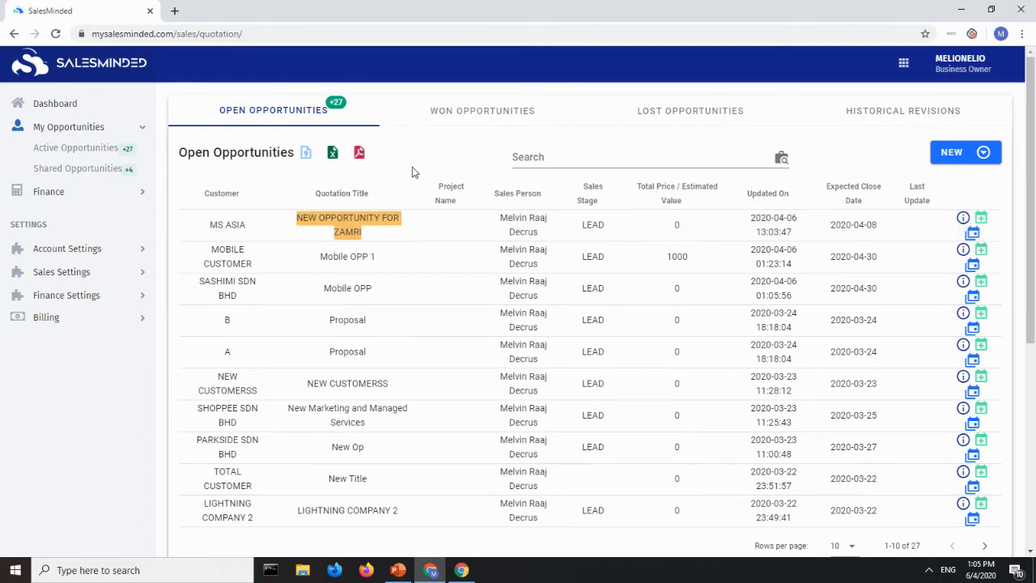
{"action": "left_click", "coordinate": [456, 235]}
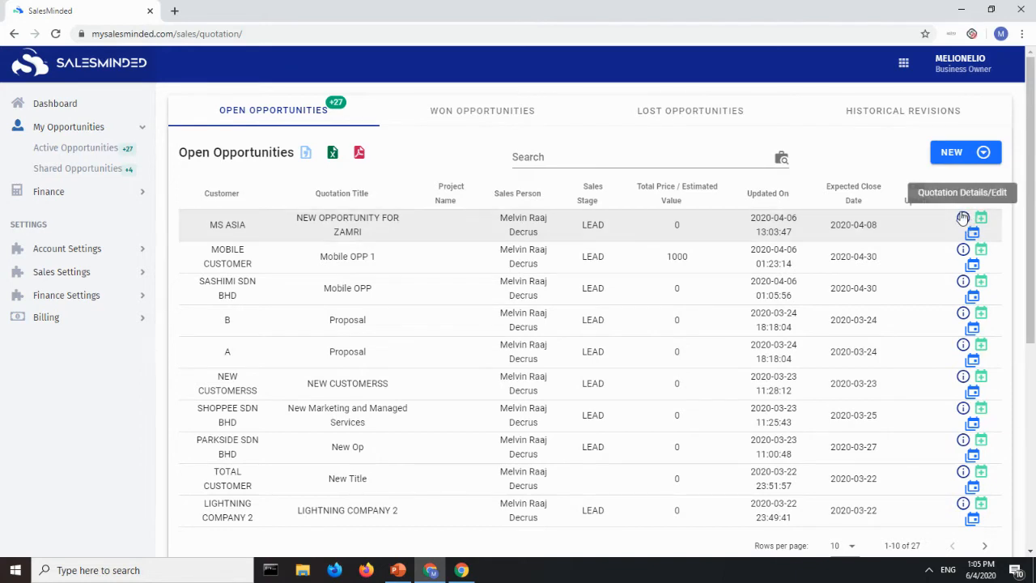
{"action": "left_click", "coordinate": [964, 219]}
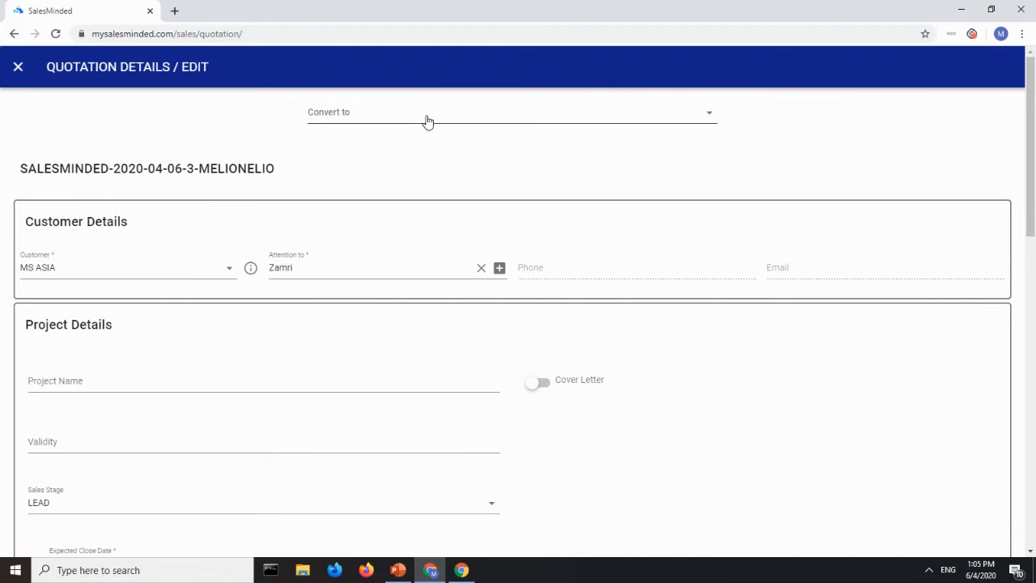
{"action": "left_click", "coordinate": [428, 121]}
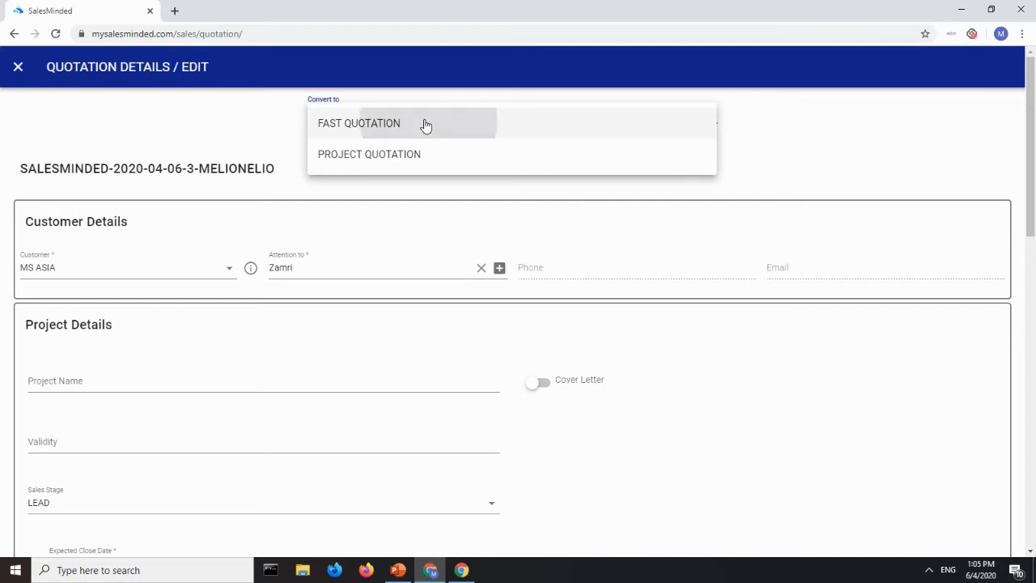
{"action": "left_click", "coordinate": [425, 125]}
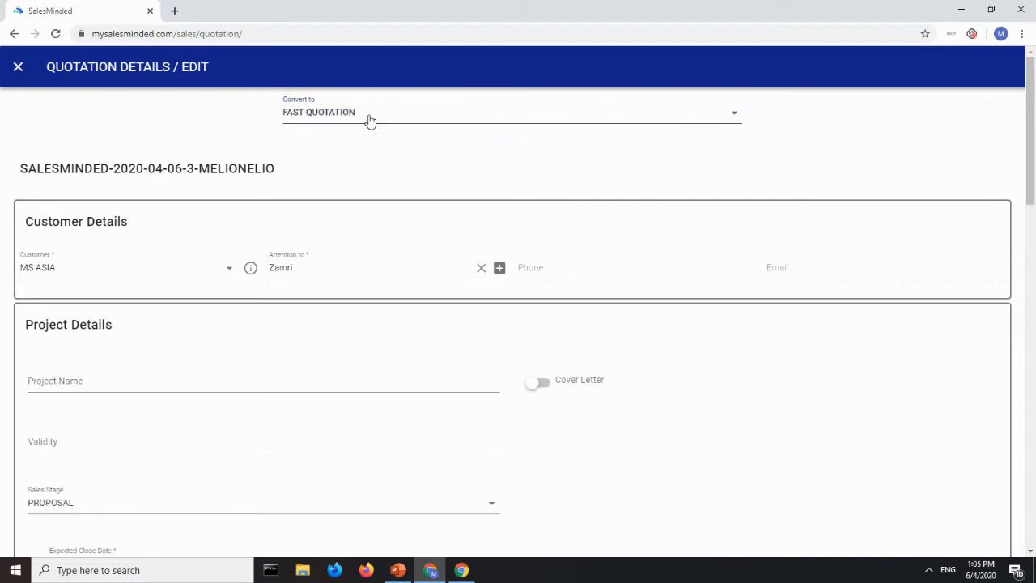
- Try Project Quotation as the conversion type and switch the selection back to Fast Quotation
{"action": "left_click", "coordinate": [368, 120]}
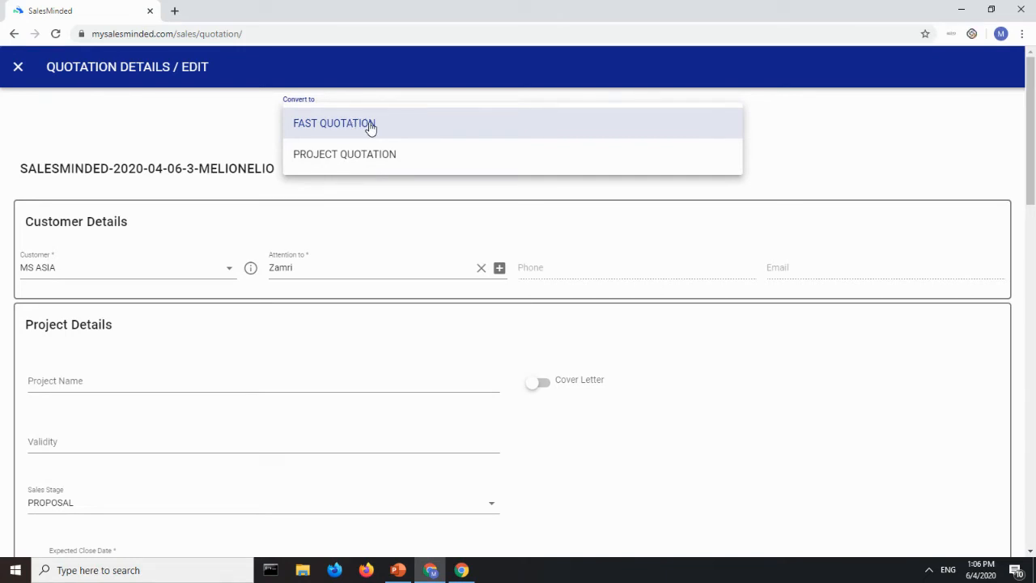
{"action": "left_click", "coordinate": [371, 159]}
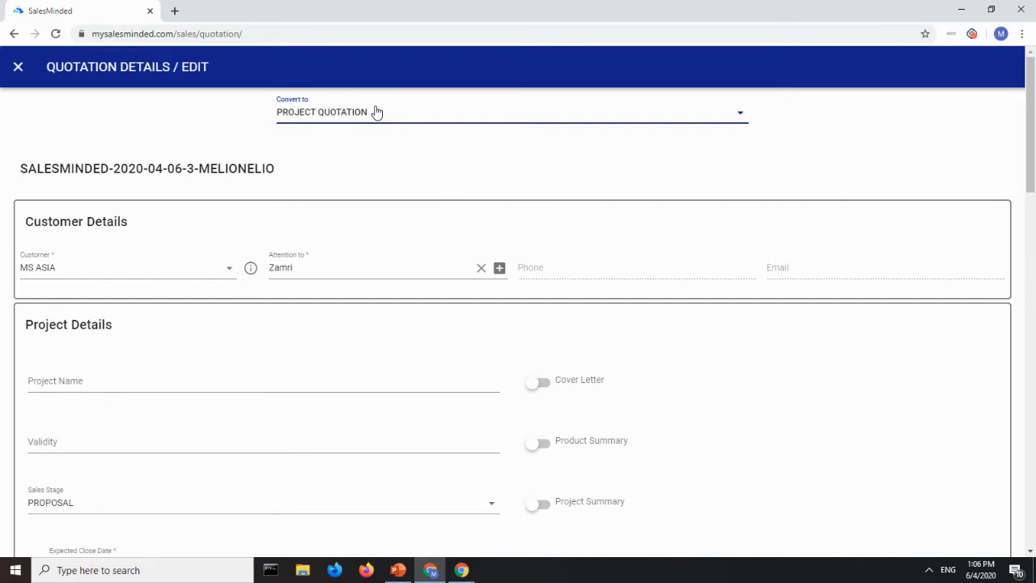
{"action": "left_click", "coordinate": [376, 111]}
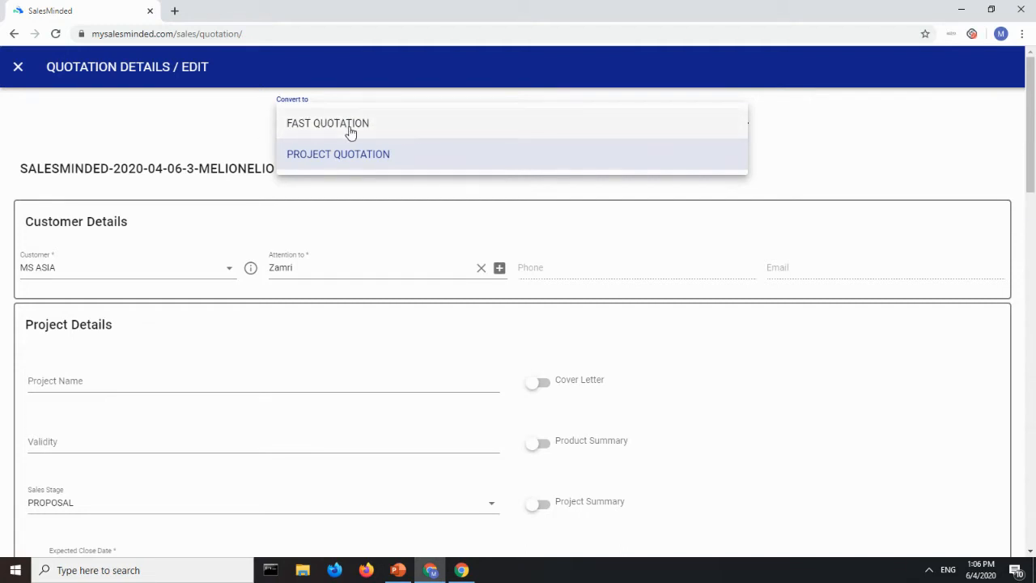
{"action": "left_click", "coordinate": [350, 128]}
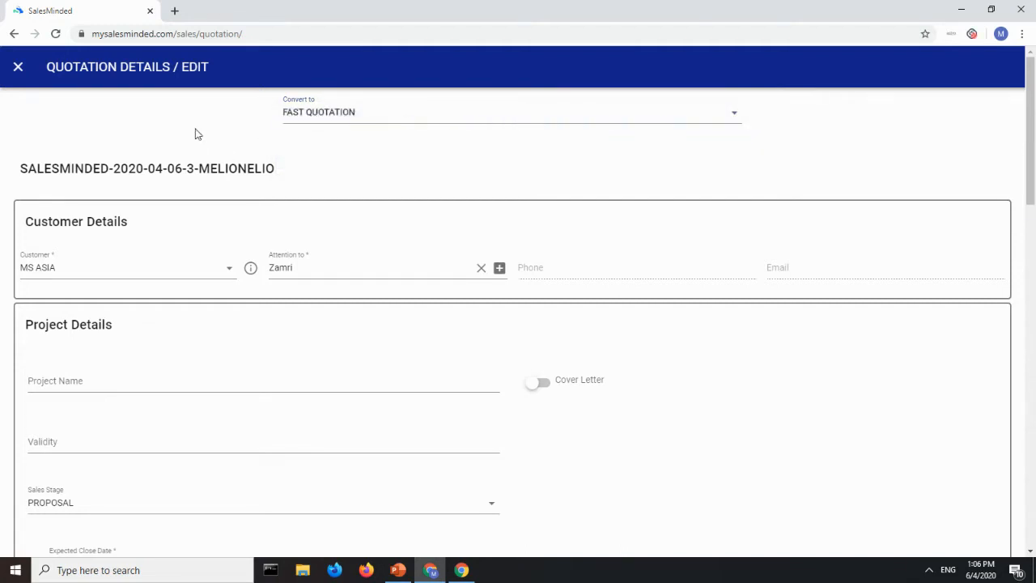
- Set the quotation's validity to 1 month and its project name to "Project for MS", keeping the expected close date
{"action": "scroll", "coordinate": [456, 331], "scroll_direction": "down", "scroll_amount": 2}
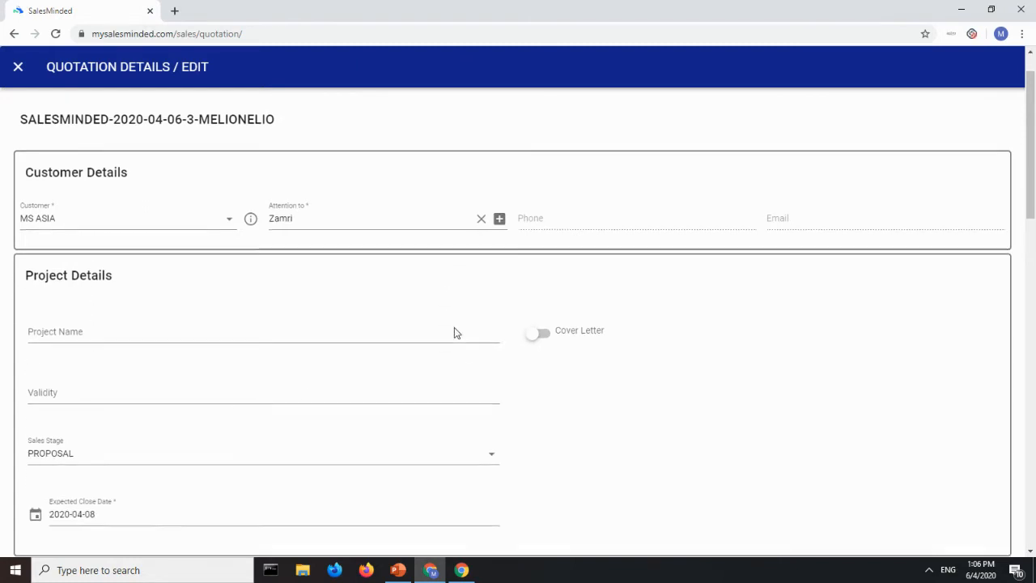
{"action": "scroll", "coordinate": [454, 331], "scroll_direction": "down", "scroll_amount": 3}
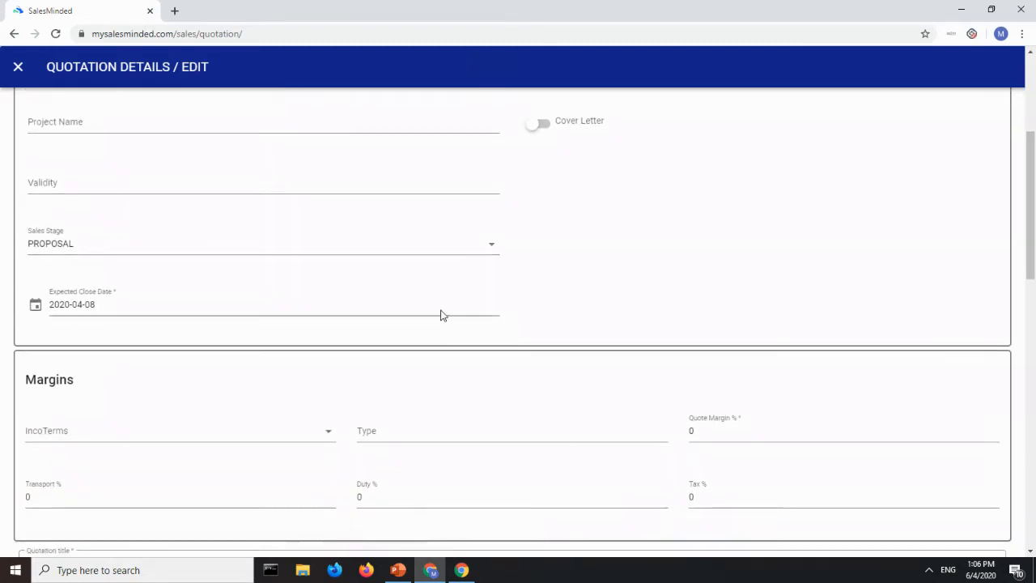
{"action": "left_click", "coordinate": [350, 183]}
{"action": "scroll", "coordinate": [380, 213], "scroll_direction": "up", "scroll_amount": 1}
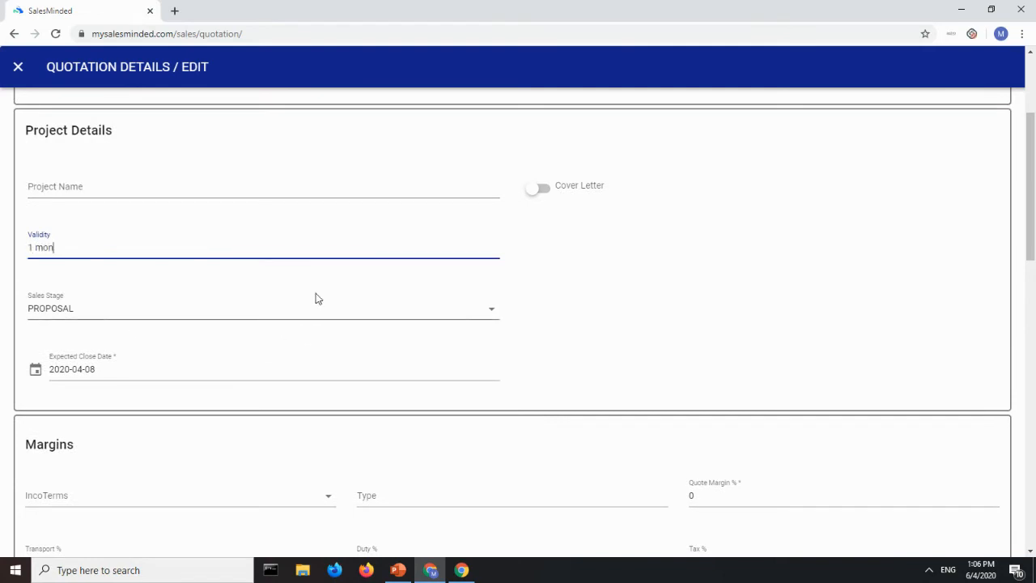
{"action": "left_click", "coordinate": [296, 184]}
{"action": "type", "text": "Project for MS"}
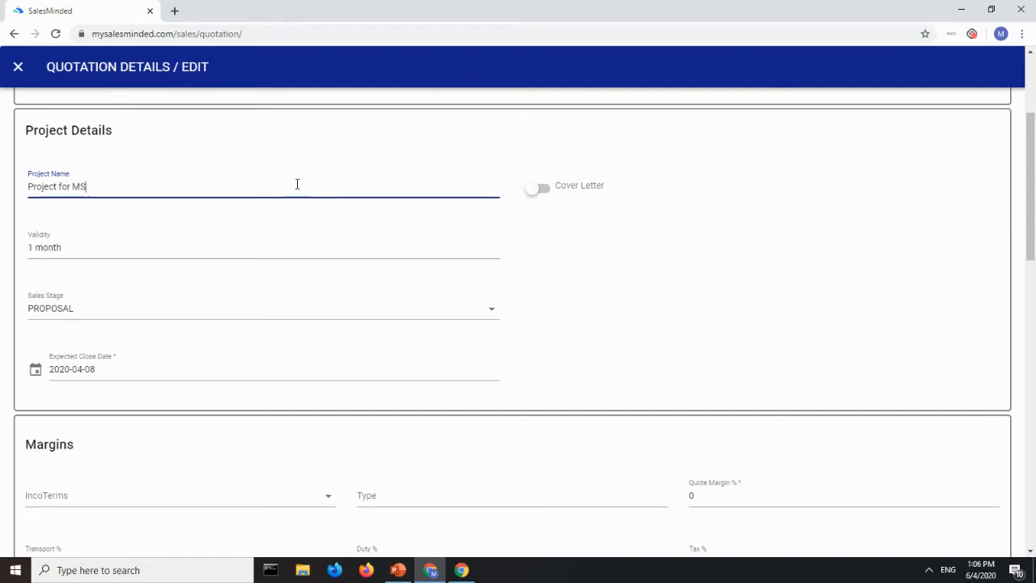
{"action": "left_click", "coordinate": [313, 370]}
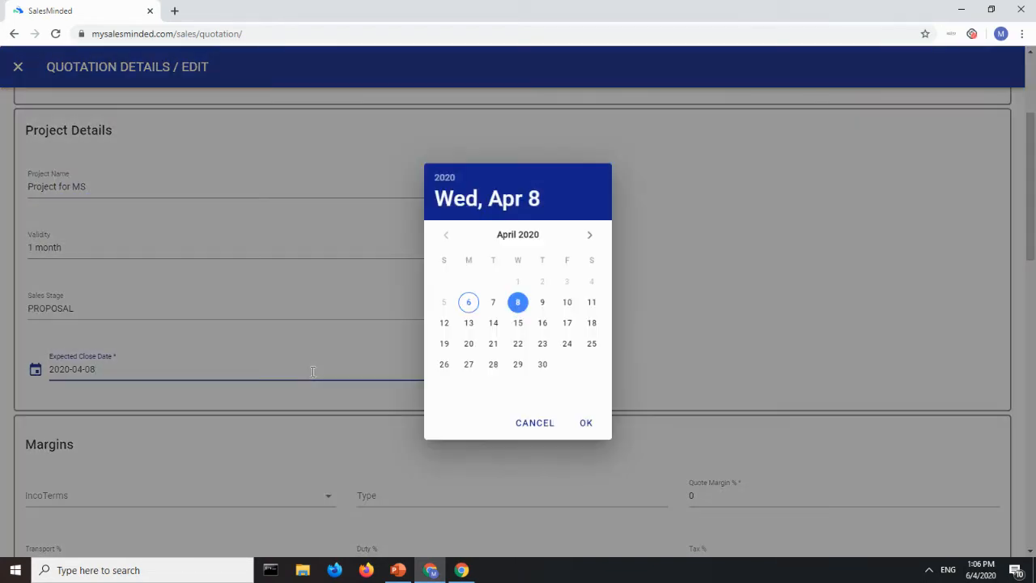
{"action": "left_click", "coordinate": [549, 426]}
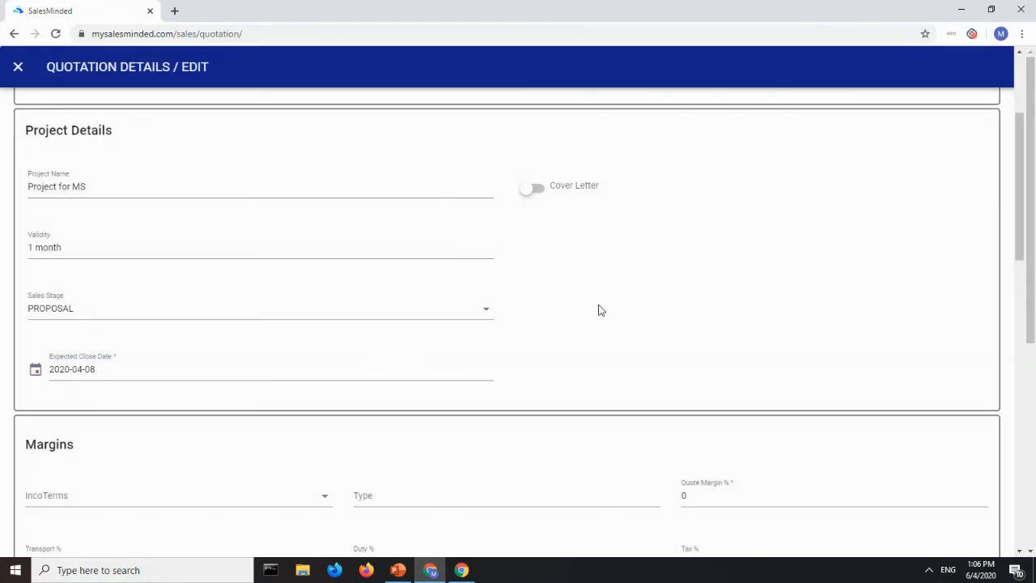
- Set the quote margin percentage to 30 in the quotation's margins section
{"action": "scroll", "coordinate": [602, 308], "scroll_direction": "down", "scroll_amount": 2}
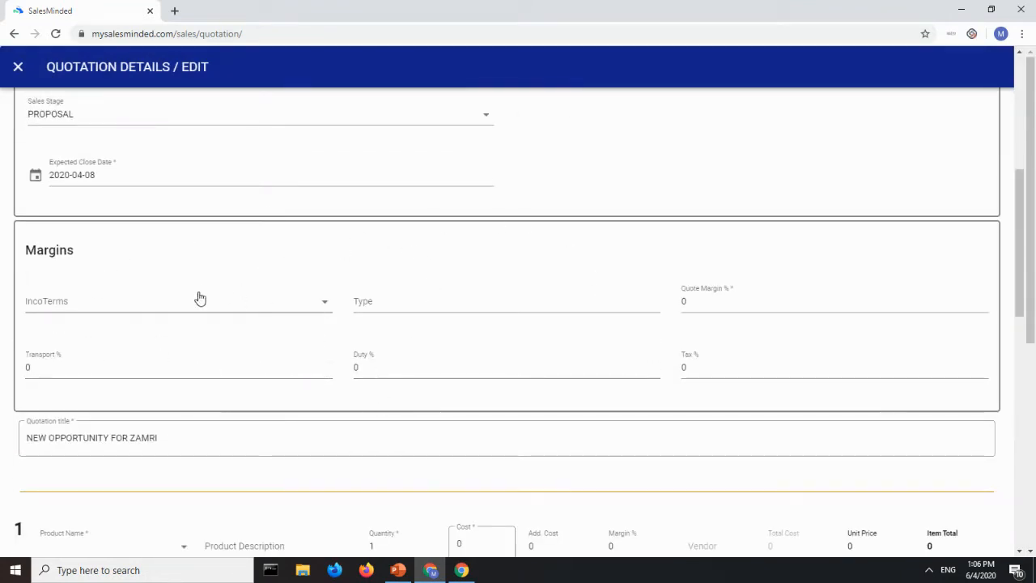
{"action": "scroll", "coordinate": [194, 298], "scroll_direction": "down", "scroll_amount": 1}
{"action": "left_click", "coordinate": [757, 237]}
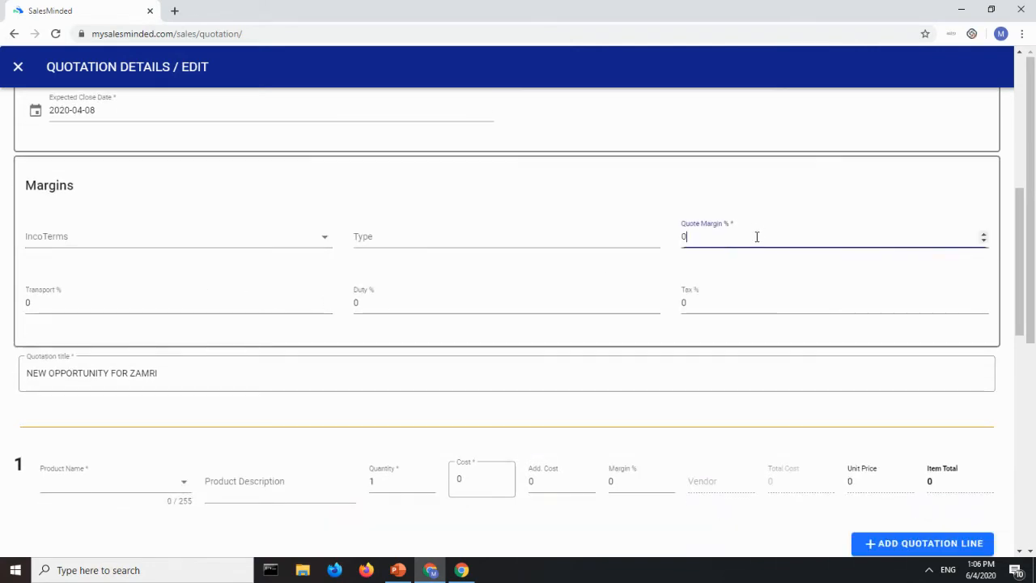
{"action": "key", "text": "BackSpace"}
{"action": "type", "text": "30"}
{"action": "left_click_drag", "start_coordinate": [717, 239], "coordinate": [675, 249]}
{"action": "left_click", "coordinate": [817, 200]}
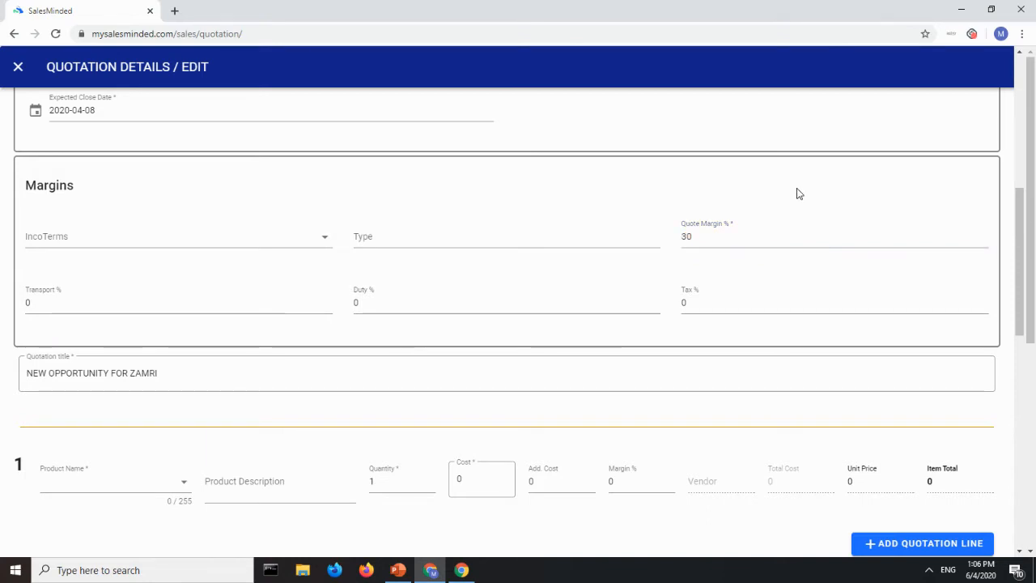
{"action": "scroll", "coordinate": [793, 200], "scroll_direction": "down", "scroll_amount": 2}
{"action": "left_click", "coordinate": [170, 243]}
{"action": "left_click", "coordinate": [417, 234]}
{"action": "left_click", "coordinate": [756, 234]}
{"action": "left_click", "coordinate": [837, 148]}
- Try appending "( ADDED PROPOSAL )" to the quotation title and remove the added text again
{"action": "scroll", "coordinate": [839, 150], "scroll_direction": "down", "scroll_amount": 1}
{"action": "scroll", "coordinate": [838, 150], "scroll_direction": "down", "scroll_amount": 2}
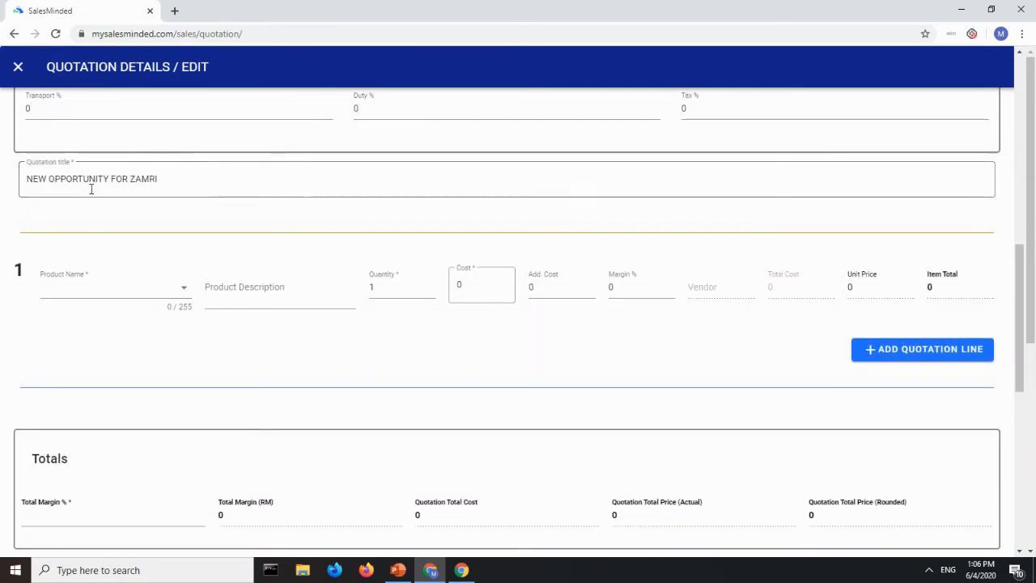
{"action": "left_click", "coordinate": [211, 178]}
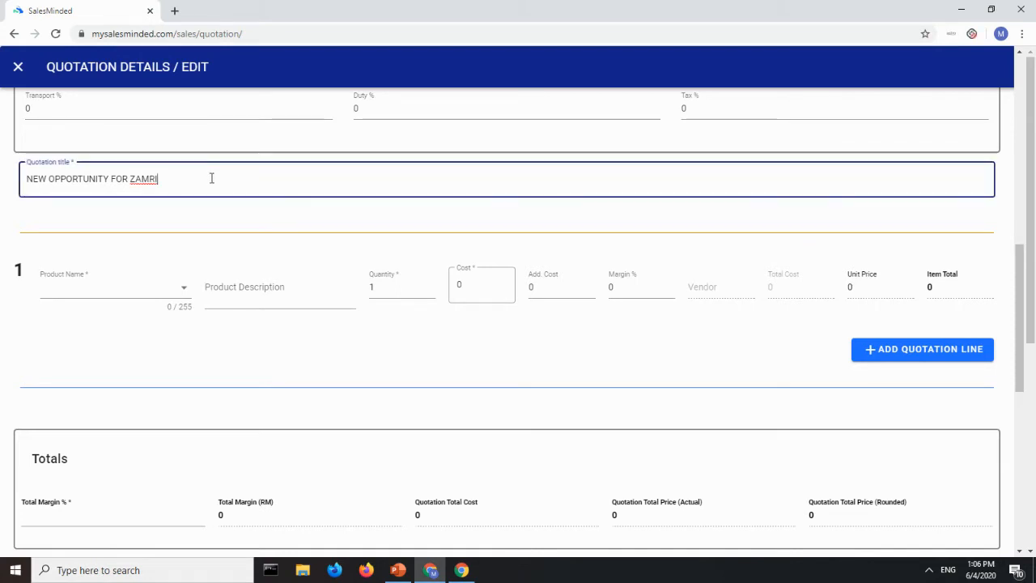
{"action": "key", "text": "alt+f"}
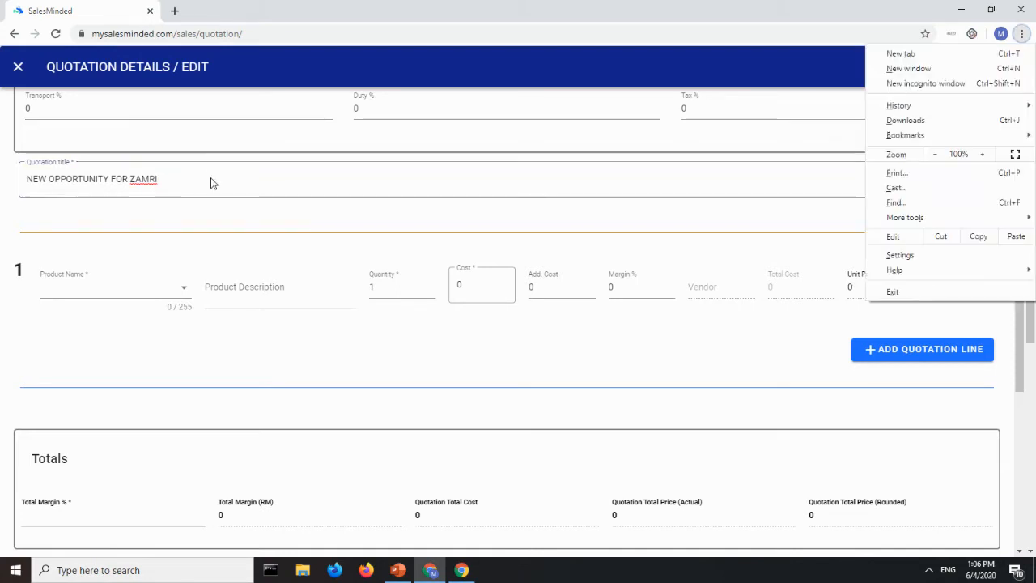
{"action": "left_click", "coordinate": [211, 180]}
{"action": "type", "text": "9"}
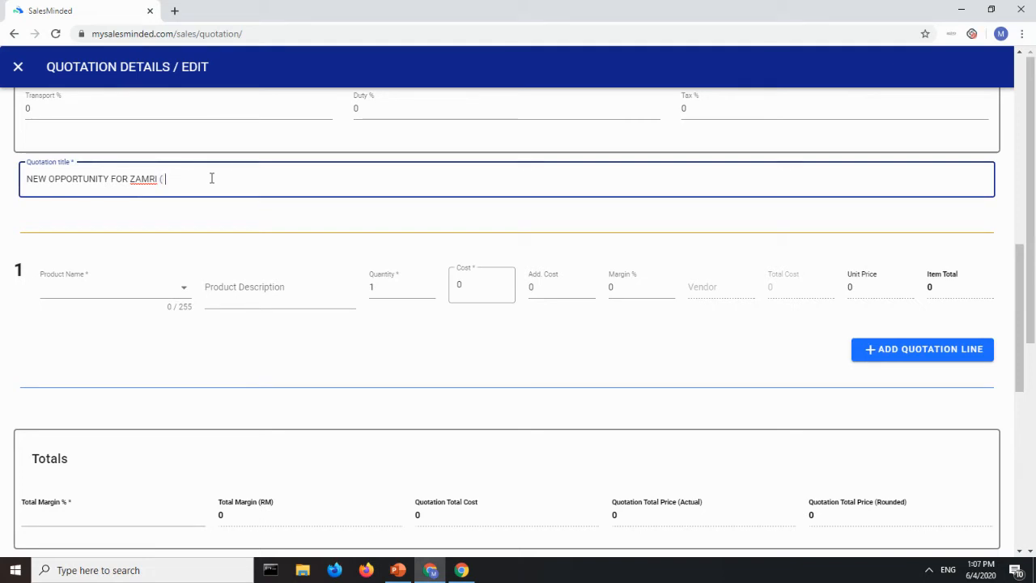
{"action": "type", "text": " ADDED PROPOSAL )"}
{"action": "left_click_drag", "start_coordinate": [159, 179], "coordinate": [249, 182]}
{"action": "key", "text": "BackSpace"}
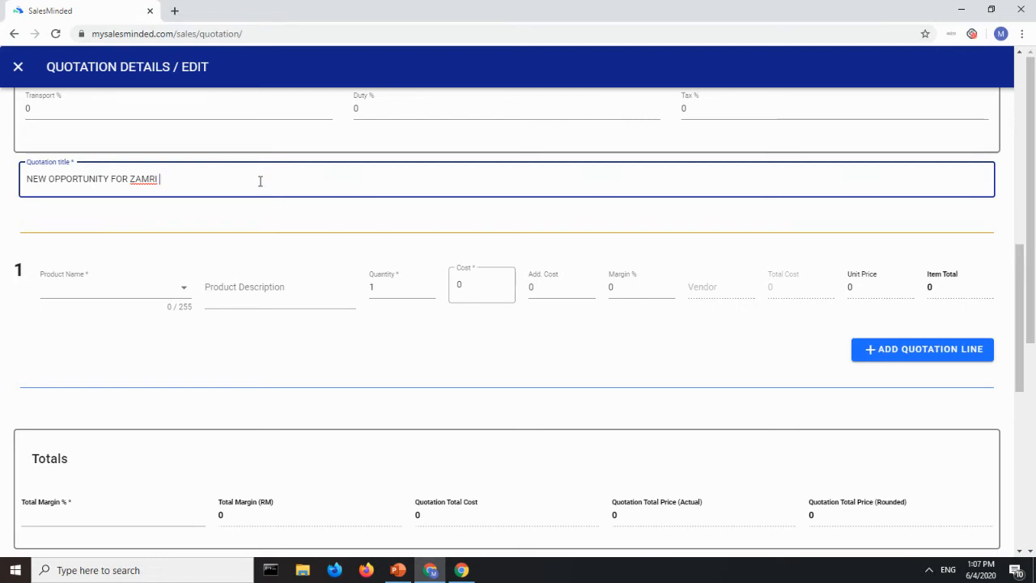
- Enter PRODUCT ABC as the product name of the first quotation line
{"action": "left_click", "coordinate": [103, 287]}
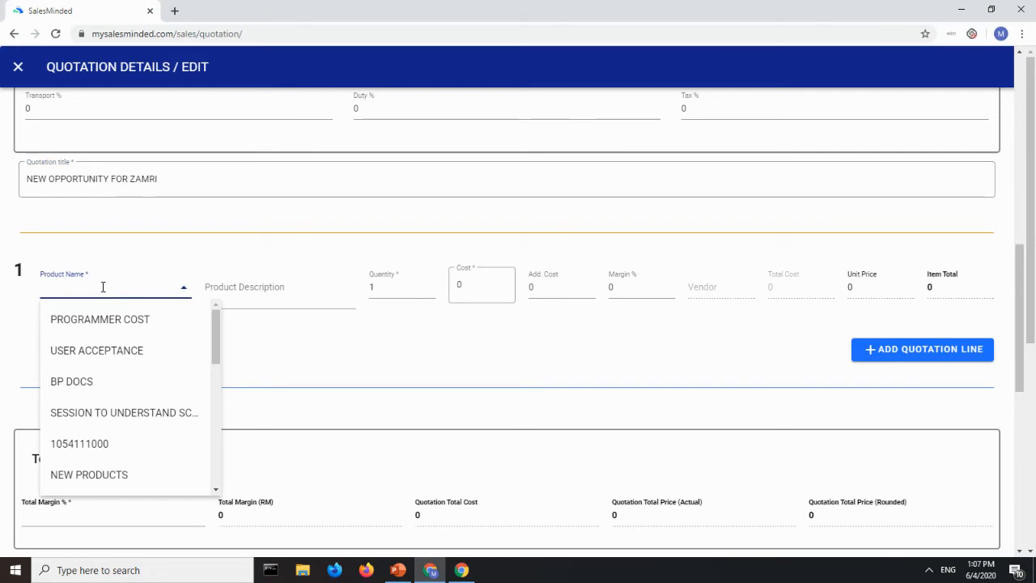
{"action": "type", "text": "PROD"}
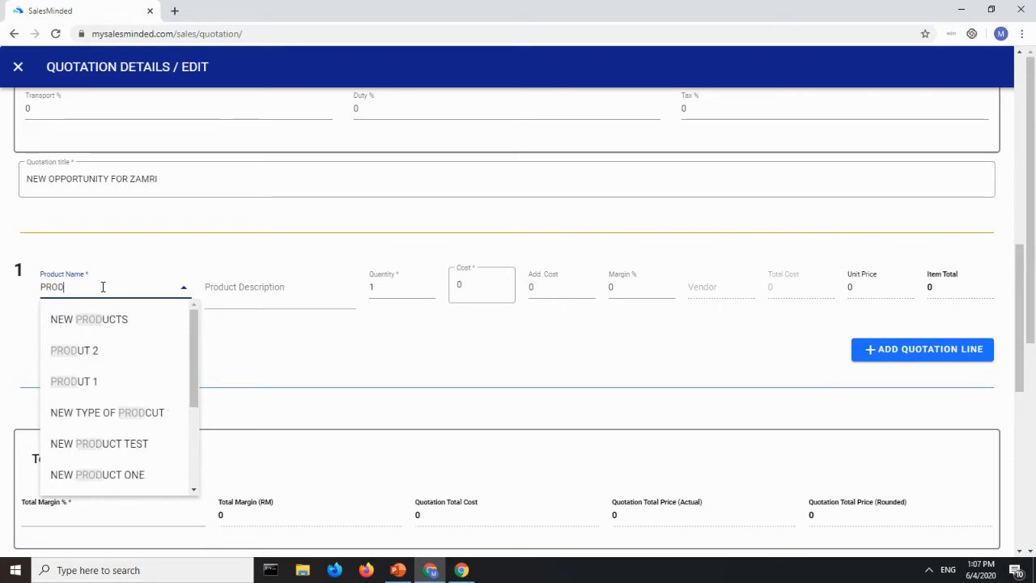
{"action": "type", "text": "UCT AB"}
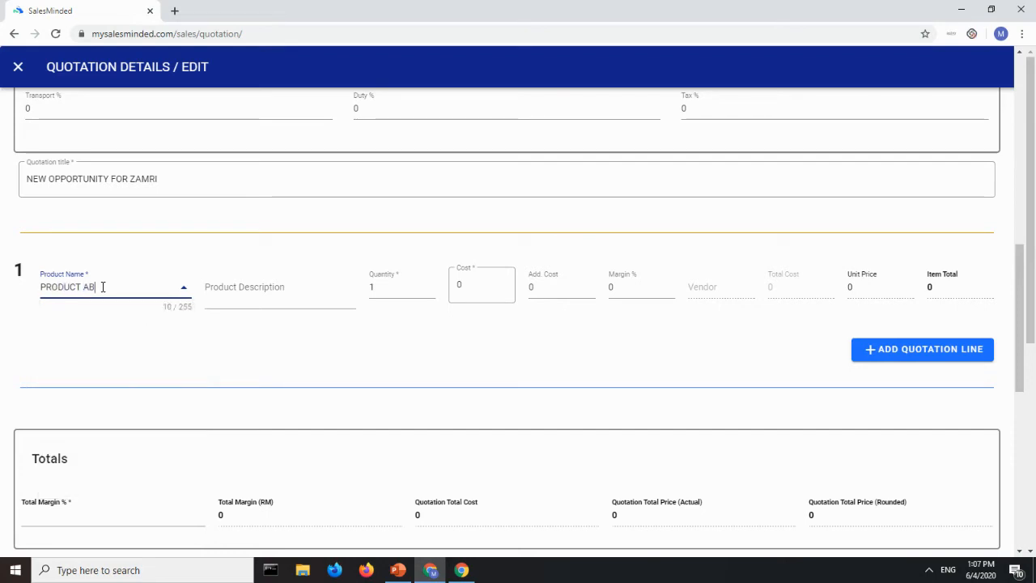
{"action": "type", "text": "C"}
- Enter "DESCRIPTION OF ABC" as the first line's product description, leaving no extra blank lines after it
{"action": "left_click", "coordinate": [253, 288]}
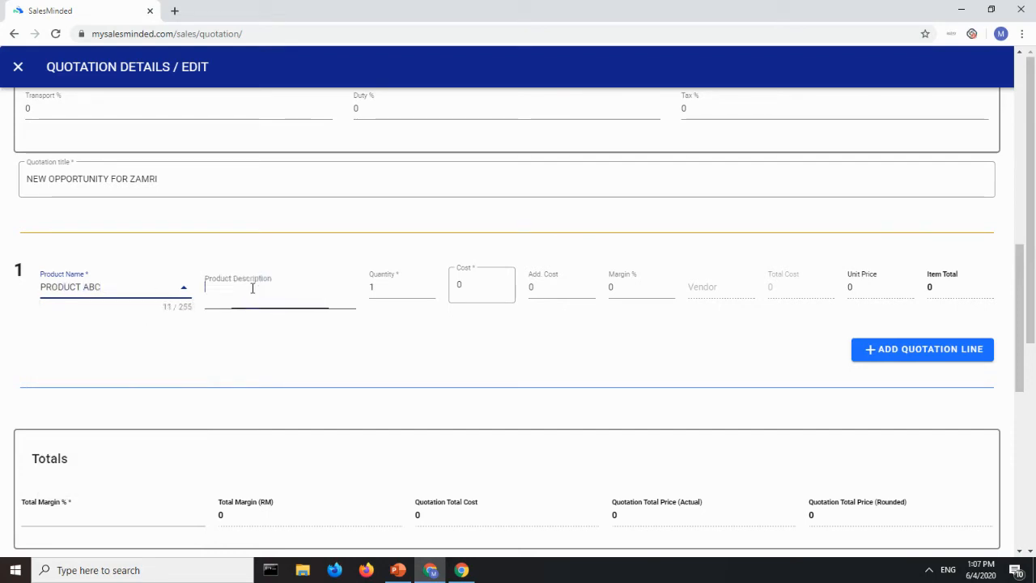
{"action": "type", "text": "DESCRIPTION OF ABC"}
{"action": "key", "text": "Return"}
{"action": "key", "text": "Return"}
{"action": "key", "text": "Return"}
{"action": "key", "text": "Return"}
{"action": "key", "text": "Return"}
{"action": "key", "text": "Return"}
{"action": "key", "text": "Return"}
{"action": "key", "text": "BackSpace"}
{"action": "key", "text": "BackSpace"}
{"action": "key", "text": "BackSpace"}
{"action": "key", "text": "BackSpace"}
{"action": "key", "text": "BackSpace"}
{"action": "key", "text": "BackSpace"}
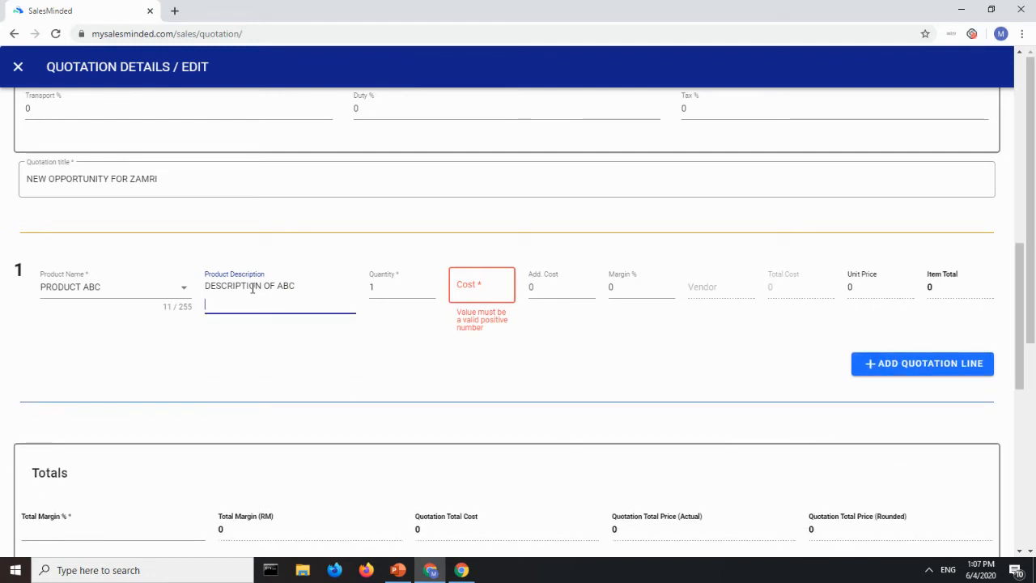
{"action": "key", "text": "BackSpace"}
- Set the PRODUCT ABC line's quantity to 10 and its cost to 100, and check the result against the quote margin
{"action": "left_click", "coordinate": [404, 293]}
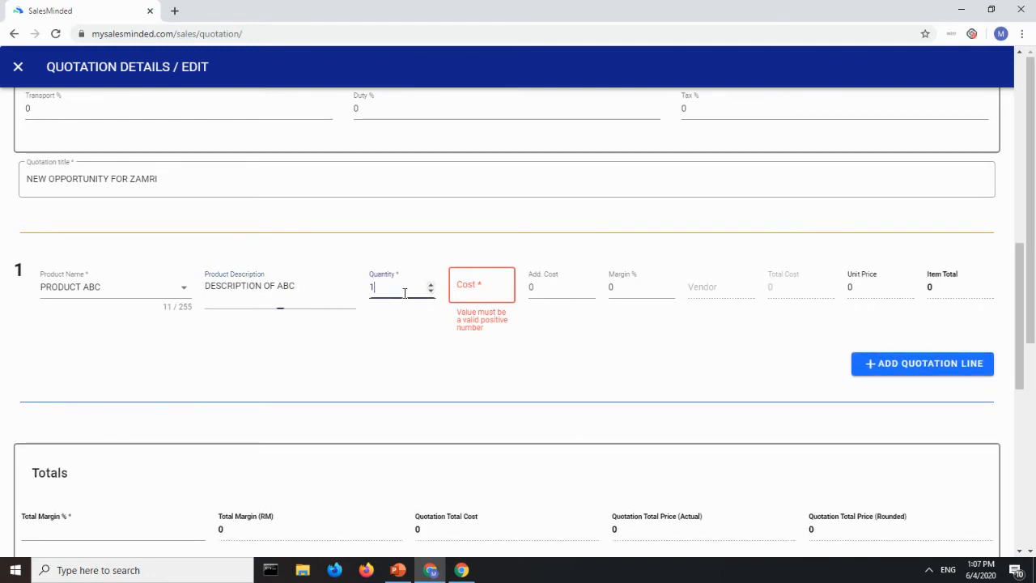
{"action": "type", "text": "0"}
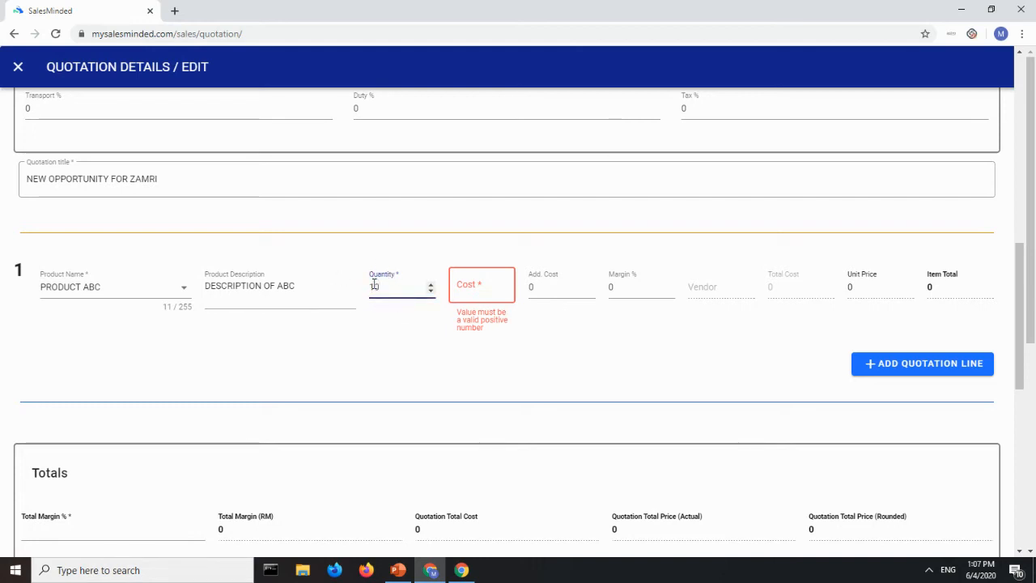
{"action": "left_click", "coordinate": [462, 292]}
{"action": "type", "text": "100"}
{"action": "left_click", "coordinate": [735, 354]}
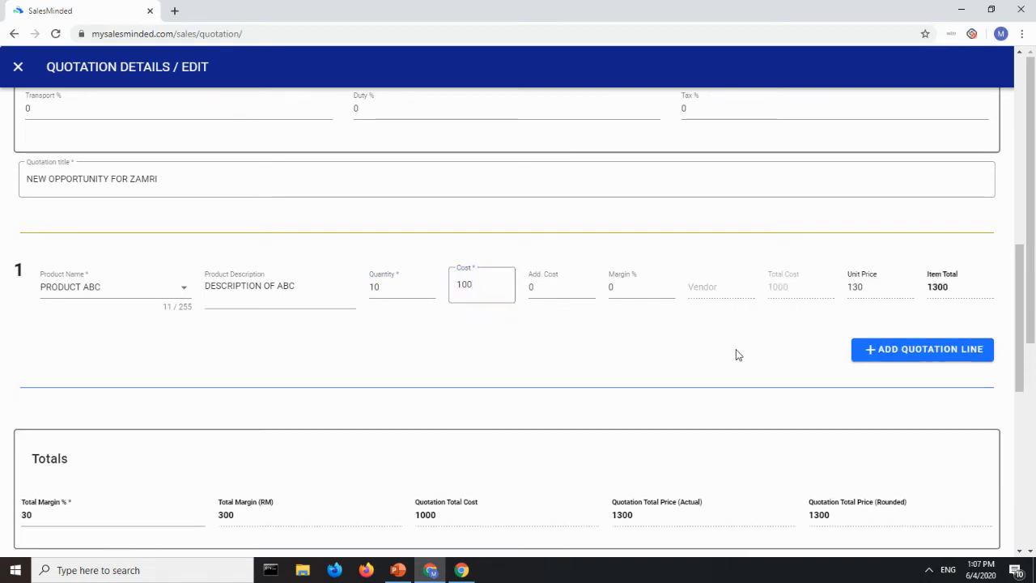
{"action": "scroll", "coordinate": [735, 354], "scroll_direction": "up", "scroll_amount": 1}
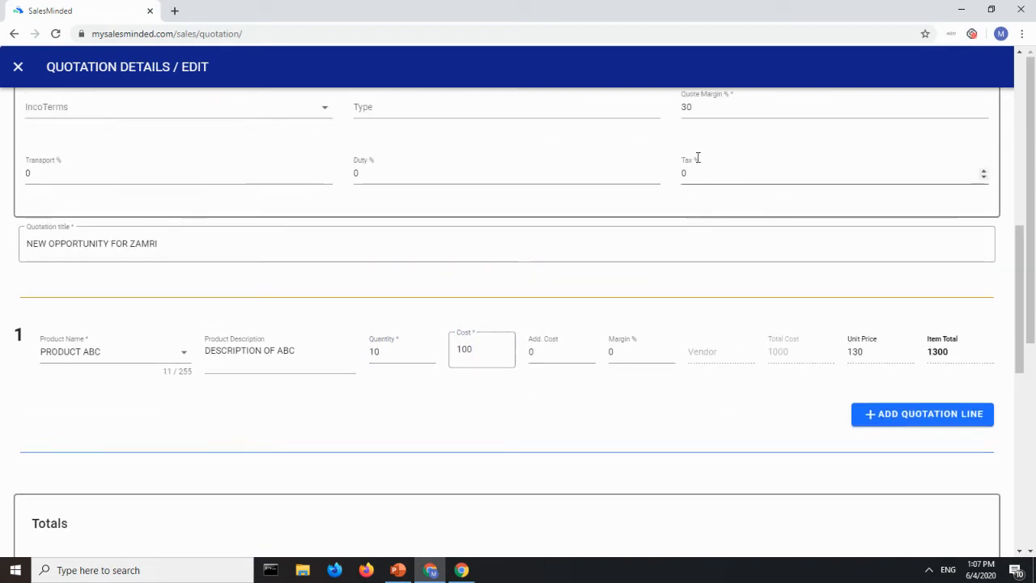
{"action": "scroll", "coordinate": [704, 136], "scroll_direction": "up", "scroll_amount": 1}
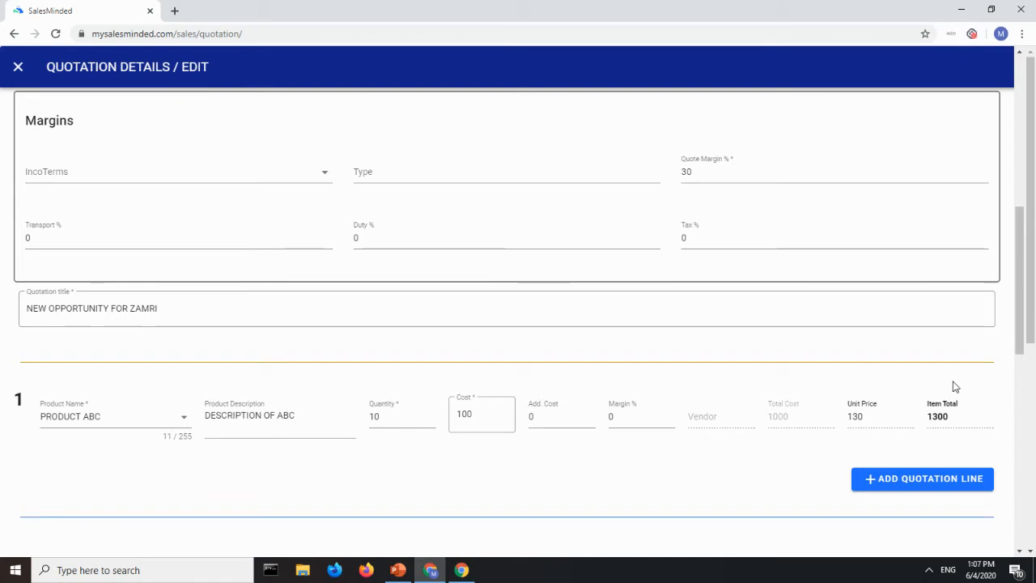
- Add a second quotation line for PRODUCT CBA with the description "CBA DESCRIPTION"
{"action": "scroll", "coordinate": [947, 386], "scroll_direction": "down", "scroll_amount": 1}
{"action": "left_click", "coordinate": [901, 423]}
{"action": "left_click", "coordinate": [87, 460]}
{"action": "type", "text": "PRODUCT "}
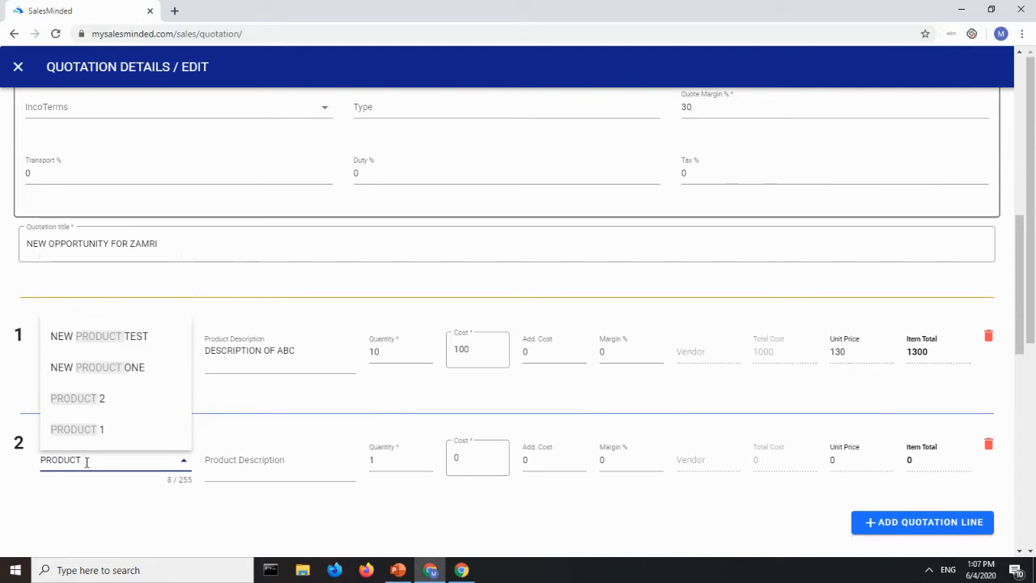
{"action": "type", "text": "CBA"}
{"action": "left_click", "coordinate": [227, 460]}
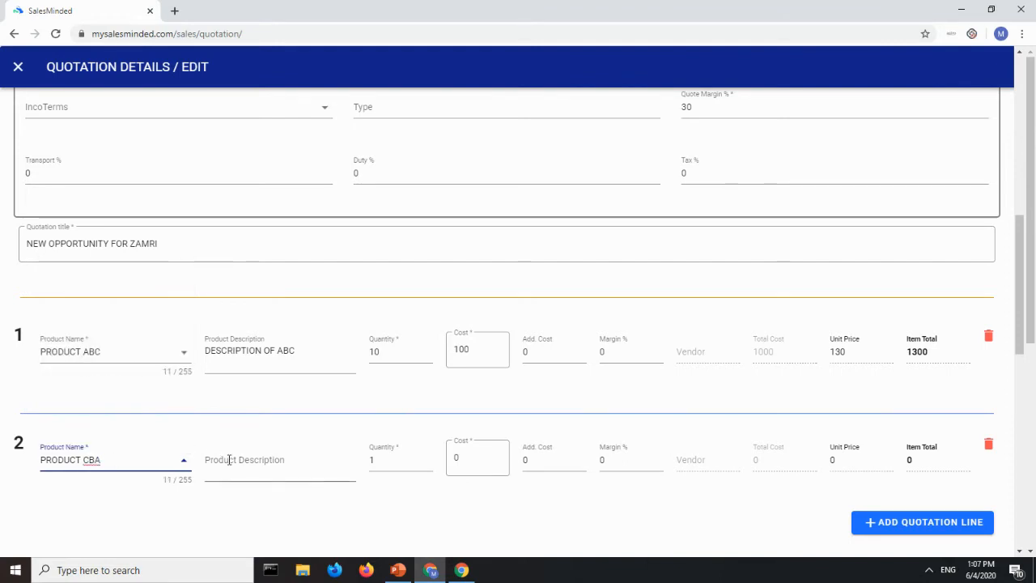
{"action": "type", "text": "CBA DESCRIPTION"}
- Set the PRODUCT CBA line's cost to 10 and its quantity to 1000
{"action": "left_click", "coordinate": [481, 461]}
{"action": "type", "text": "10"}
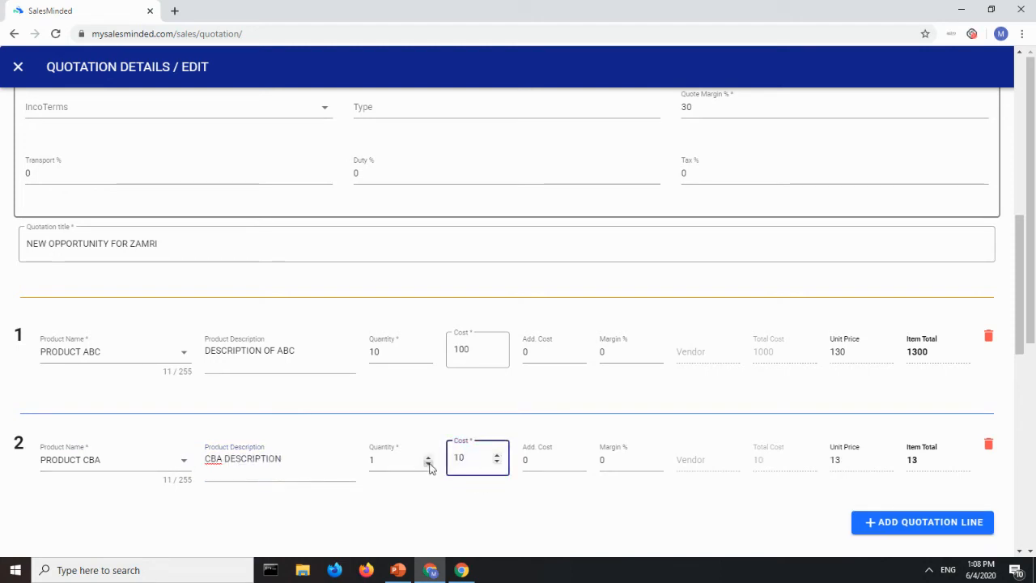
{"action": "left_click", "coordinate": [416, 463]}
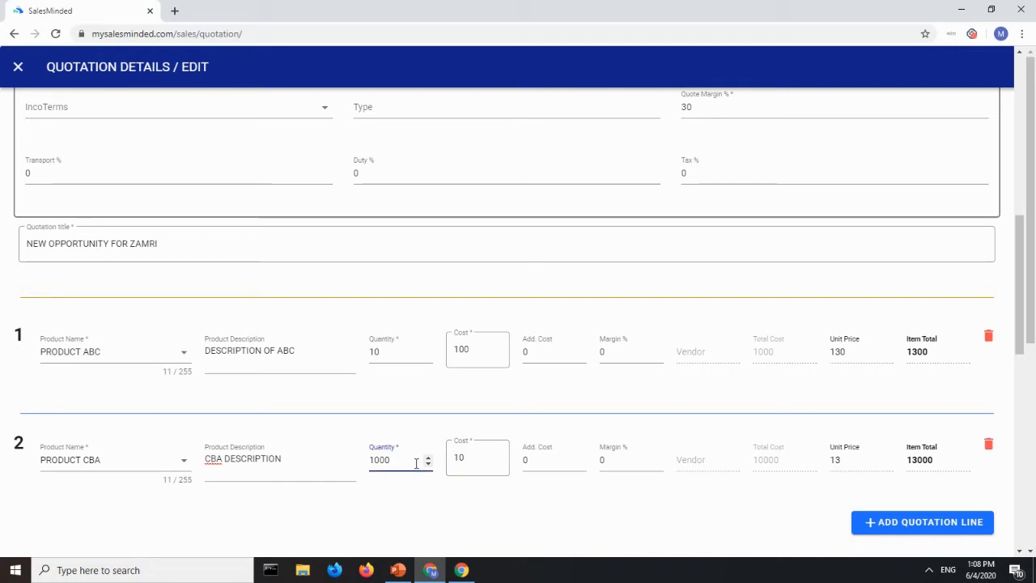
- Try a line margin of -10 percent on the PRODUCT CBA line
{"action": "left_click", "coordinate": [627, 459]}
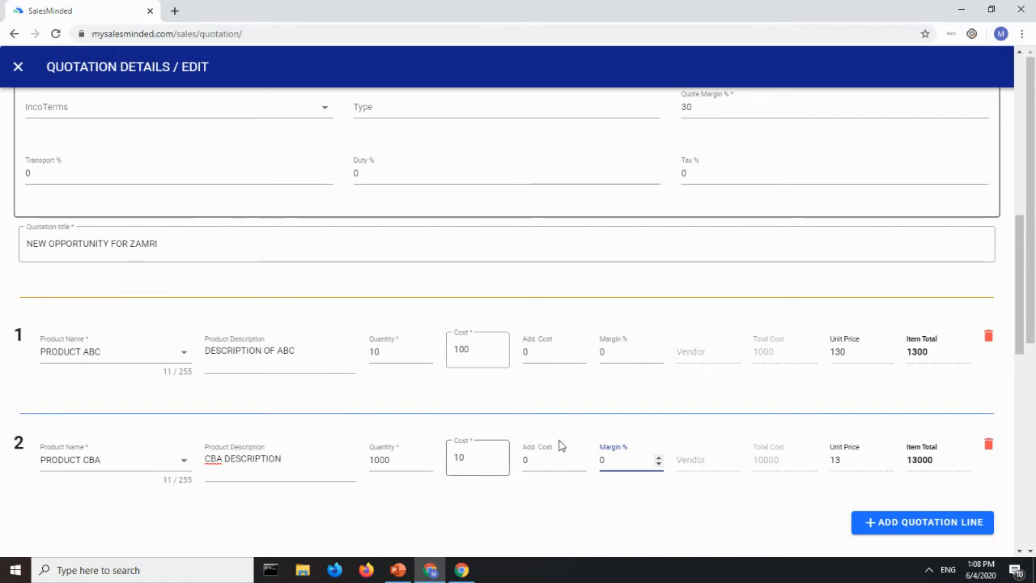
{"action": "key", "text": "BackSpace"}
{"action": "type", "text": "-10"}
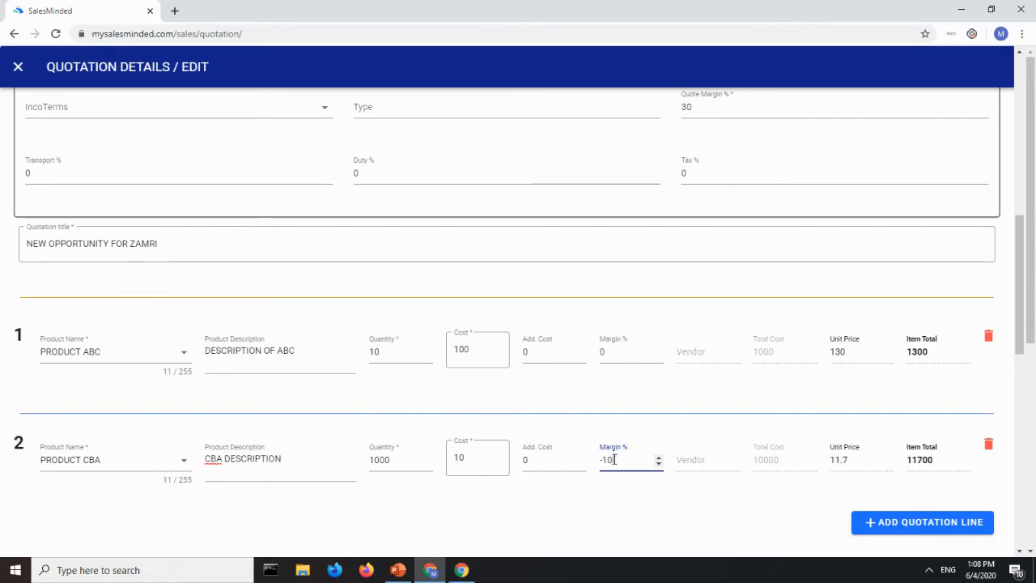
- Set the PRODUCT CBA line's own margin percentage to 20
{"action": "key", "text": "BackSpace"}
{"action": "key", "text": "BackSpace"}
{"action": "key", "text": "BackSpace"}
{"action": "type", "text": "20"}
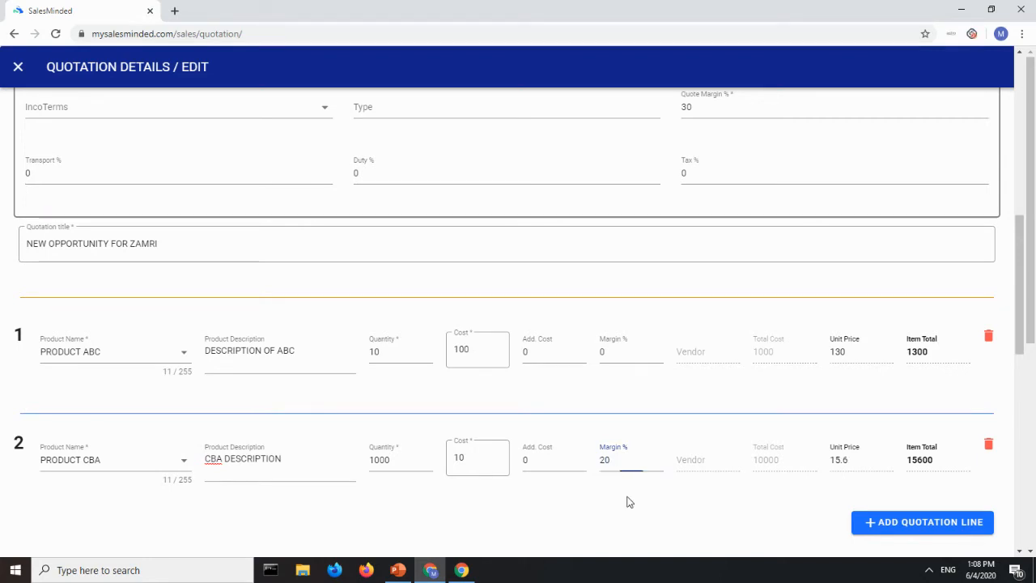
- Try adding two blank quotation lines below PRODUCT CBA and delete both of them
{"action": "scroll", "coordinate": [623, 455], "scroll_direction": "down", "scroll_amount": 2}
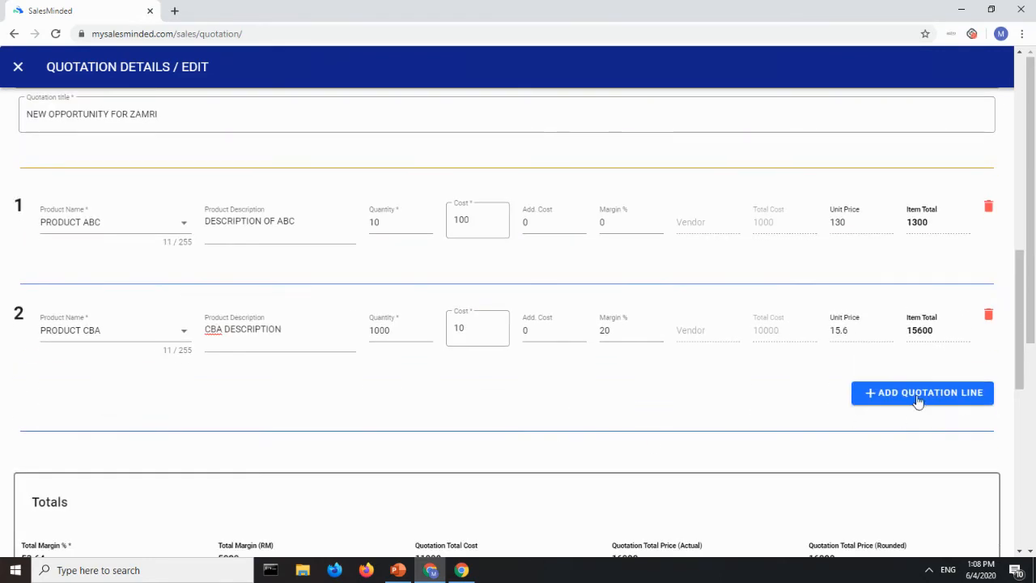
{"action": "left_click", "coordinate": [918, 397]}
{"action": "scroll", "coordinate": [914, 409], "scroll_direction": "down", "scroll_amount": 1}
{"action": "left_click", "coordinate": [899, 445]}
{"action": "scroll", "coordinate": [940, 486], "scroll_direction": "down", "scroll_amount": 1}
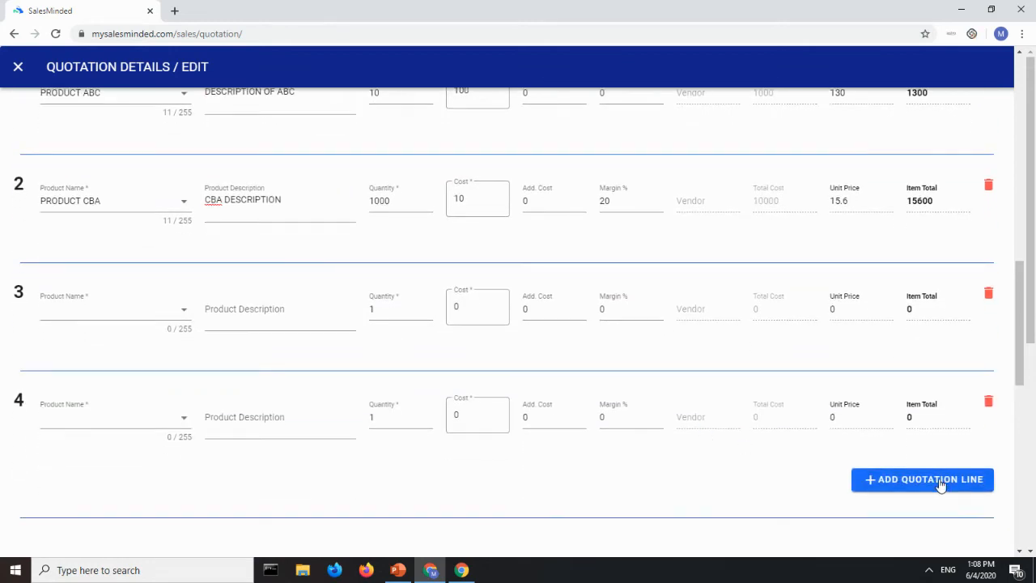
{"action": "left_click", "coordinate": [987, 401]}
{"action": "left_click", "coordinate": [988, 293]}
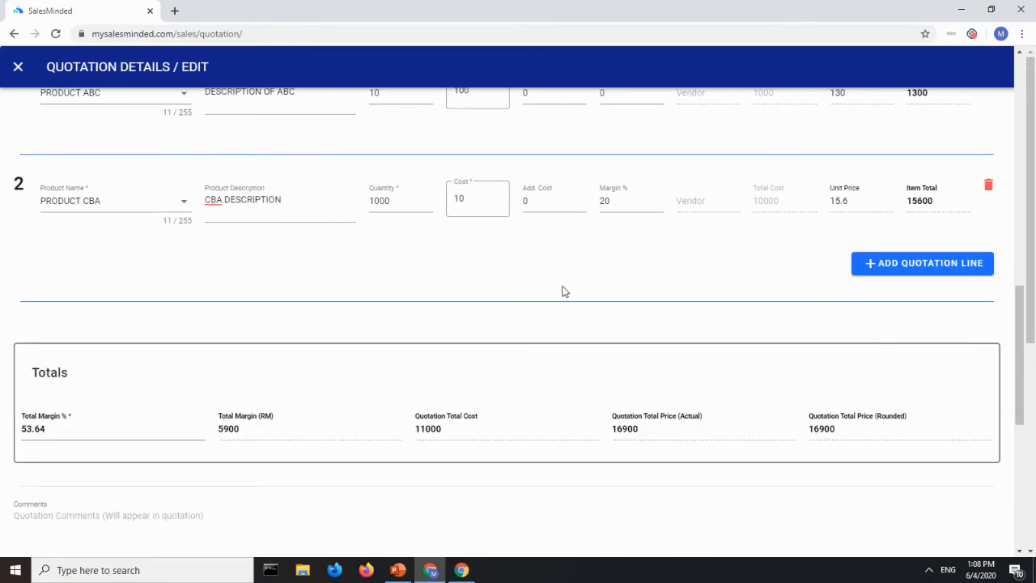
- Enter the quotation comment "Pricing is only valid for this month."
{"action": "scroll", "coordinate": [566, 282], "scroll_direction": "down", "scroll_amount": 2}
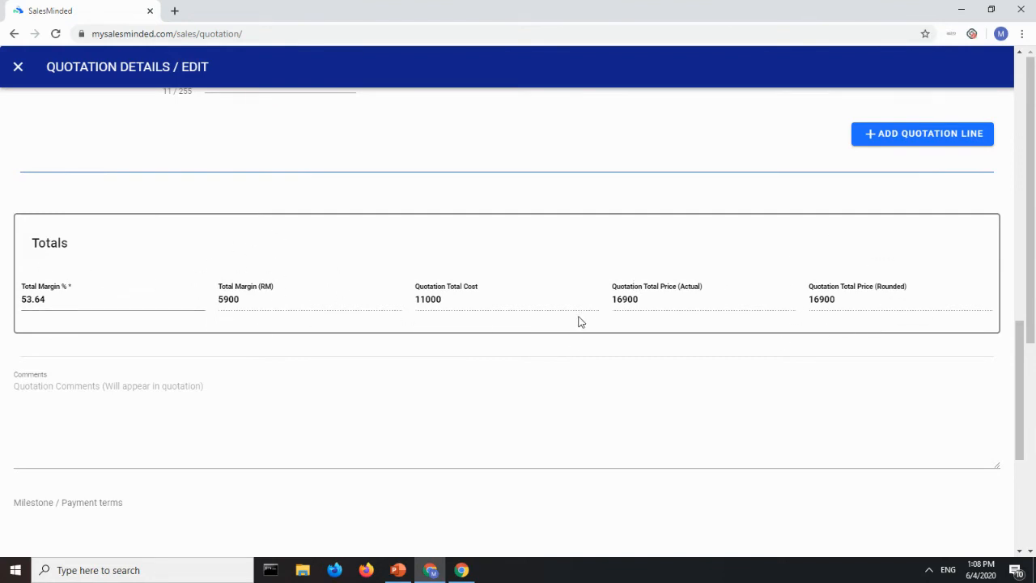
{"action": "scroll", "coordinate": [579, 319], "scroll_direction": "down", "scroll_amount": 2}
{"action": "left_click", "coordinate": [213, 314]}
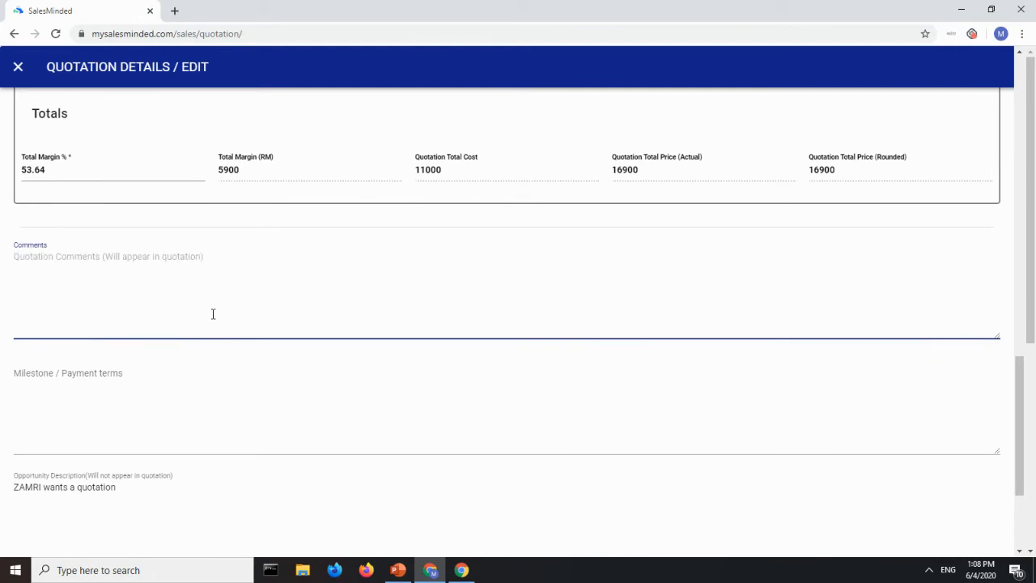
{"action": "type", "text": "PA"}
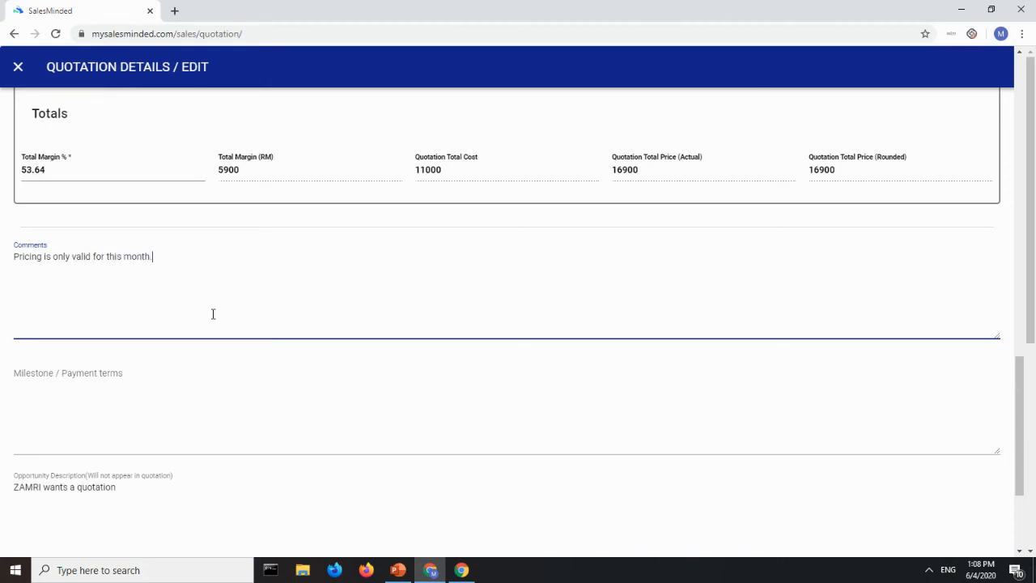
- Enter the payment terms "Upon confirmation 50%" and "Upon delivery 50%" on separate lines, and update and print the quotation
{"action": "scroll", "coordinate": [213, 333], "scroll_direction": "down", "scroll_amount": 1}
{"action": "left_click", "coordinate": [181, 346]}
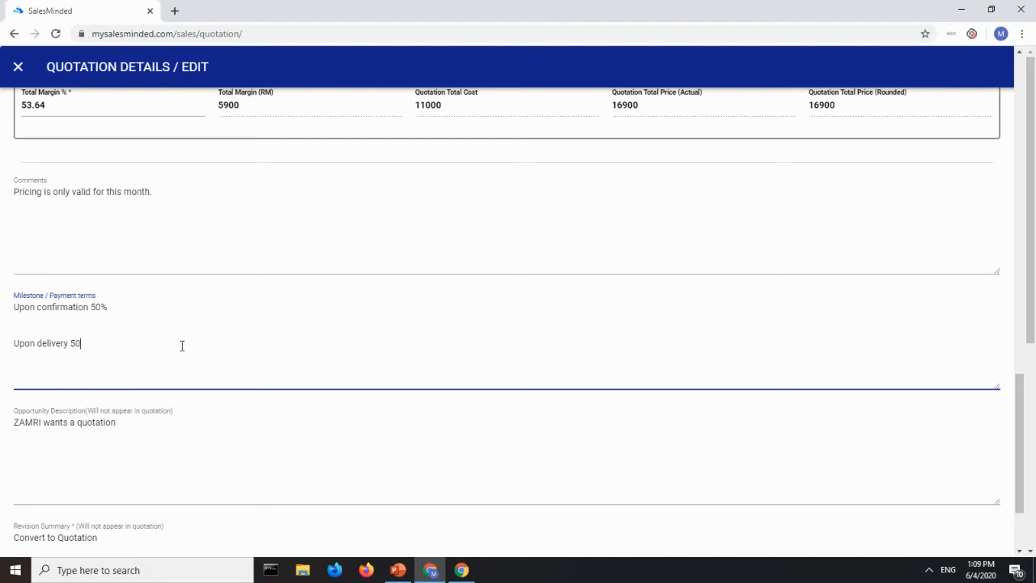
{"action": "scroll", "coordinate": [220, 360], "scroll_direction": "down", "scroll_amount": 3}
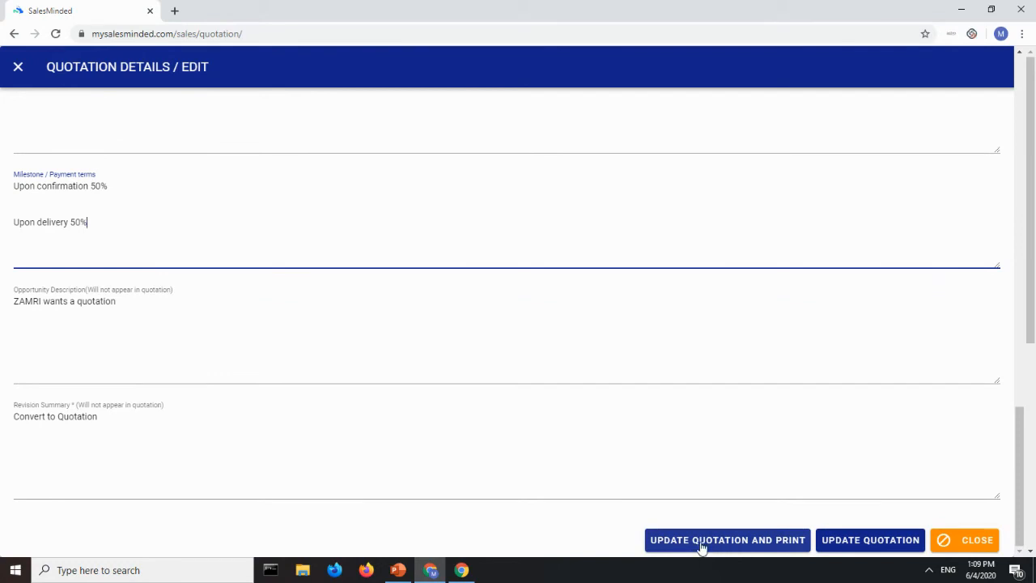
{"action": "left_click", "coordinate": [743, 541]}
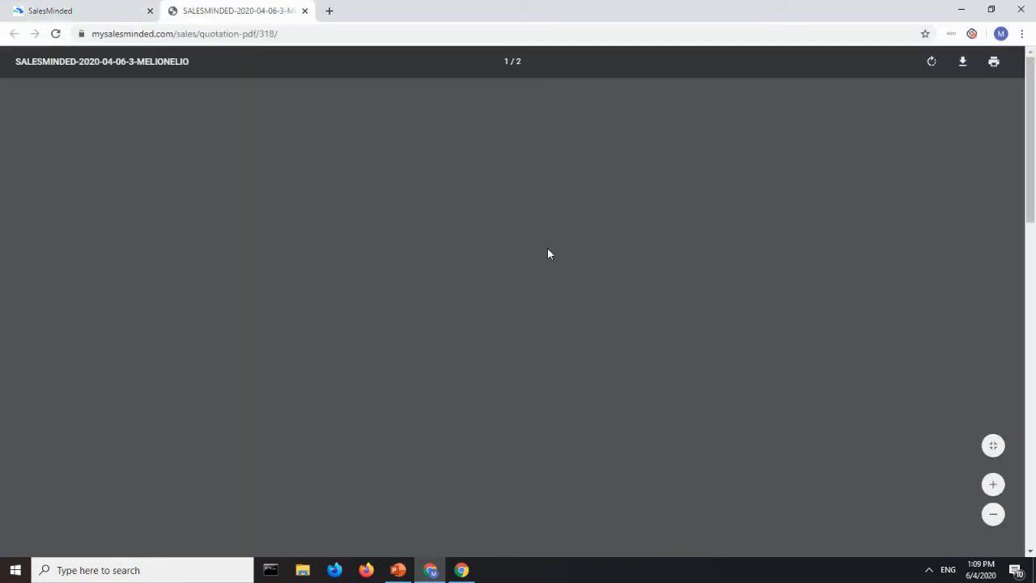
- Review the quotation PDF's header, item lines, comments, payment terms and general terms and conditions, and return to its beginning
{"action": "scroll", "coordinate": [547, 253], "scroll_direction": "down", "scroll_amount": 1}
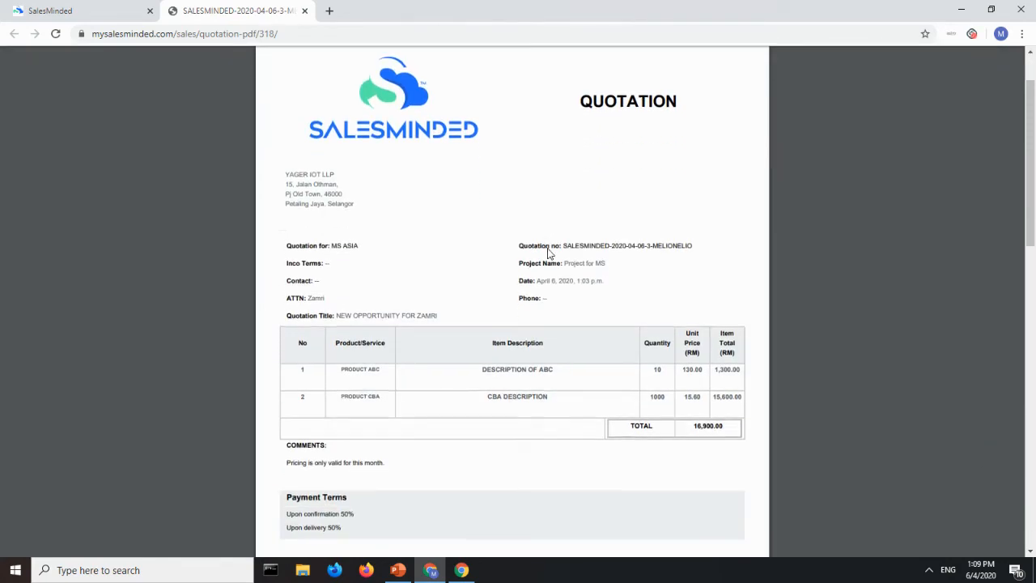
{"action": "scroll", "coordinate": [547, 253], "scroll_direction": "down", "scroll_amount": 2}
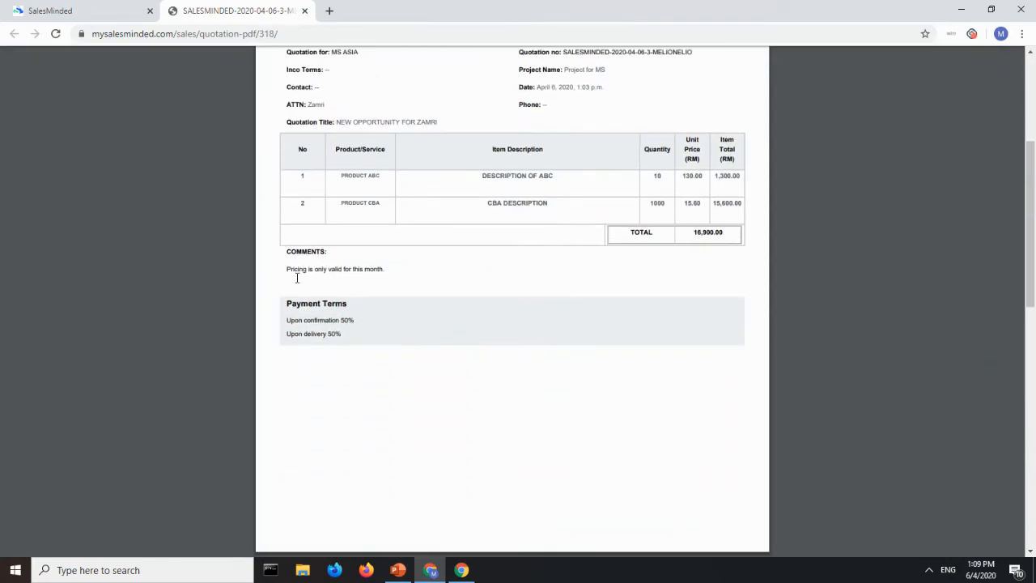
{"action": "scroll", "coordinate": [380, 330], "scroll_direction": "down", "scroll_amount": 3}
{"action": "left_click_drag", "start_coordinate": [373, 381], "coordinate": [283, 296]}
{"action": "left_click", "coordinate": [331, 336]}
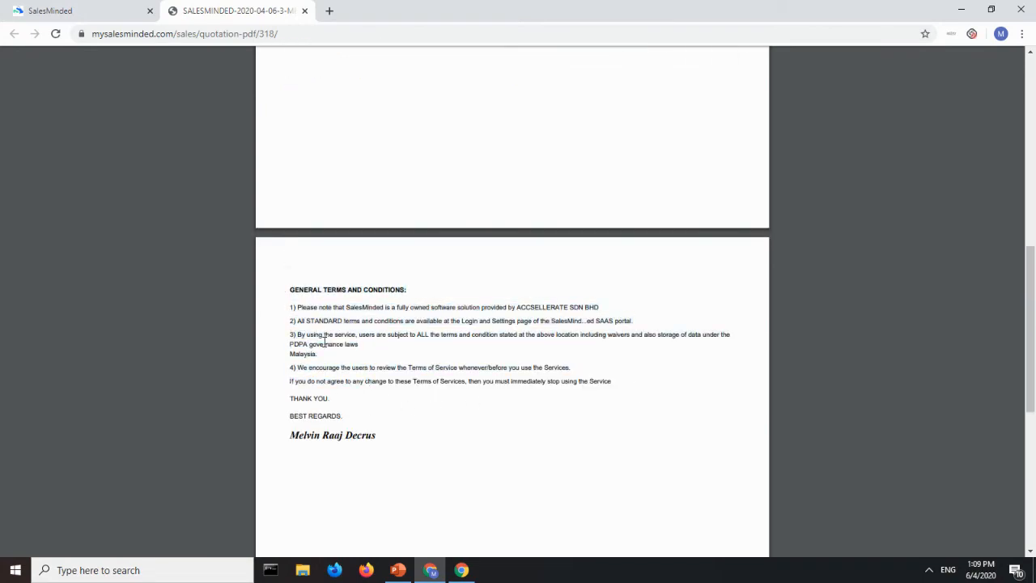
{"action": "scroll", "coordinate": [398, 346], "scroll_direction": "up", "scroll_amount": 6}
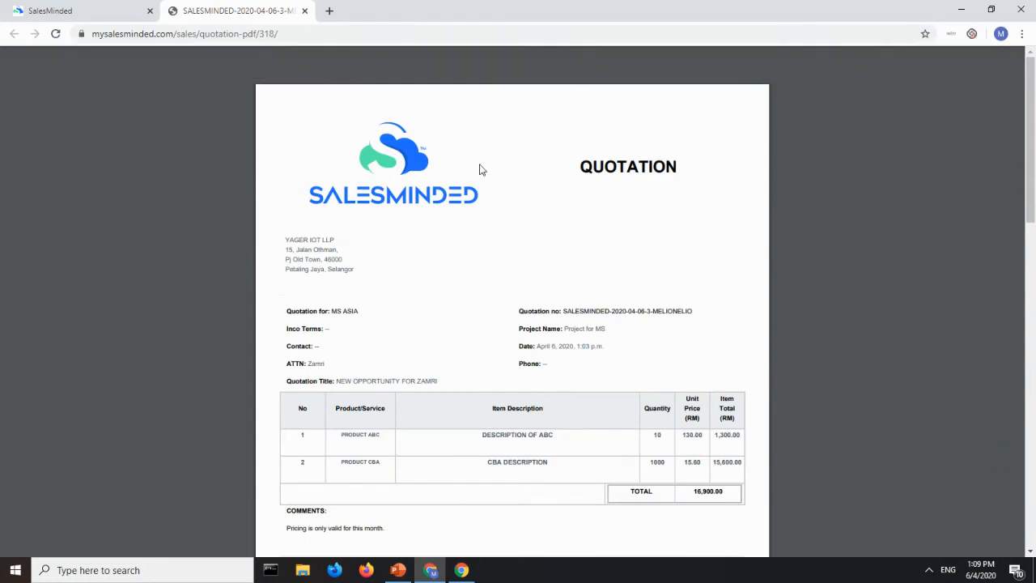
- Close the quotation PDF, try cloning the MS ASIA fast quotation for customer Newer, and discard the clone
{"action": "left_click", "coordinate": [304, 10]}
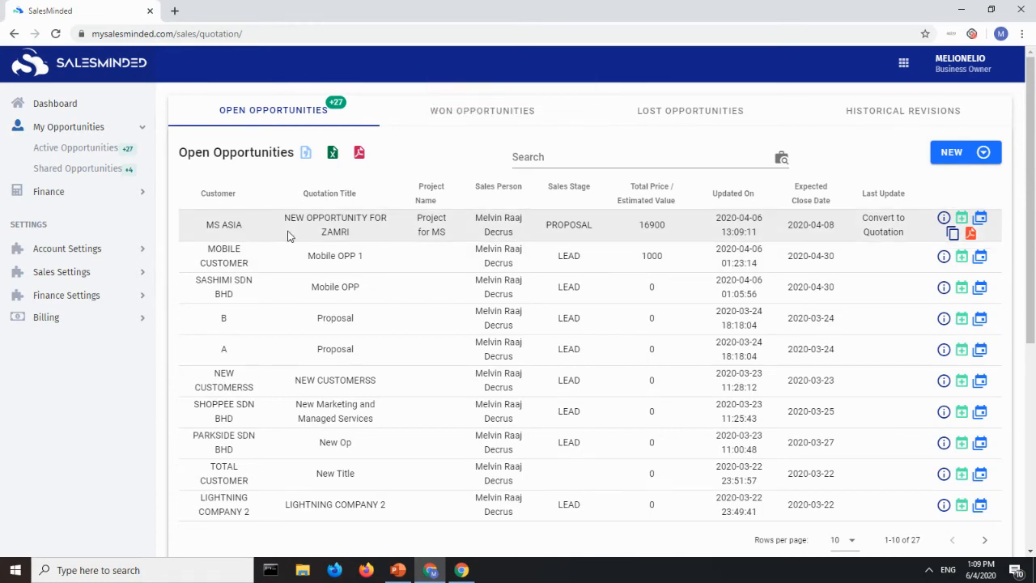
{"action": "left_click", "coordinate": [953, 234]}
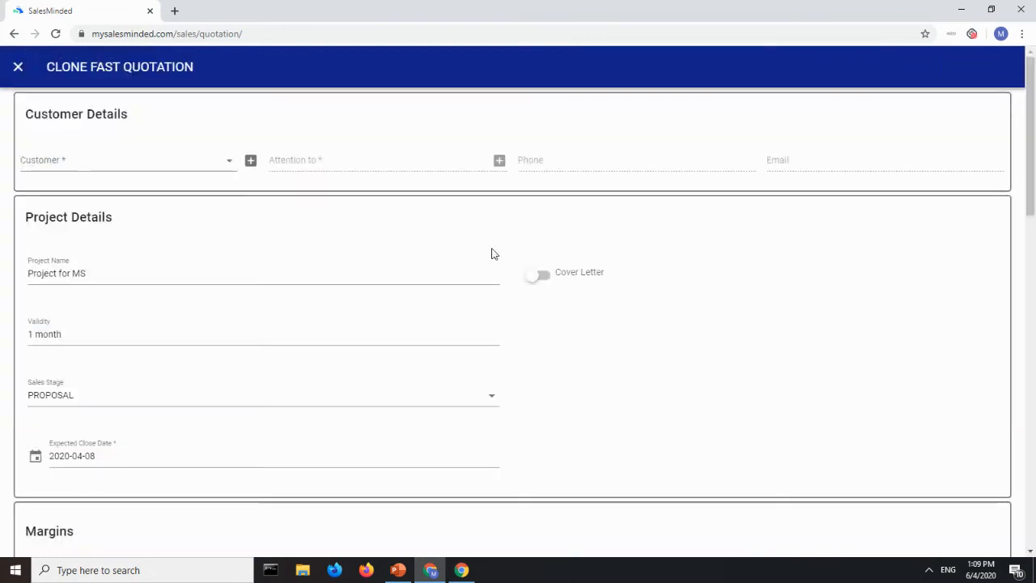
{"action": "left_click", "coordinate": [111, 166]}
{"action": "left_click", "coordinate": [104, 261]}
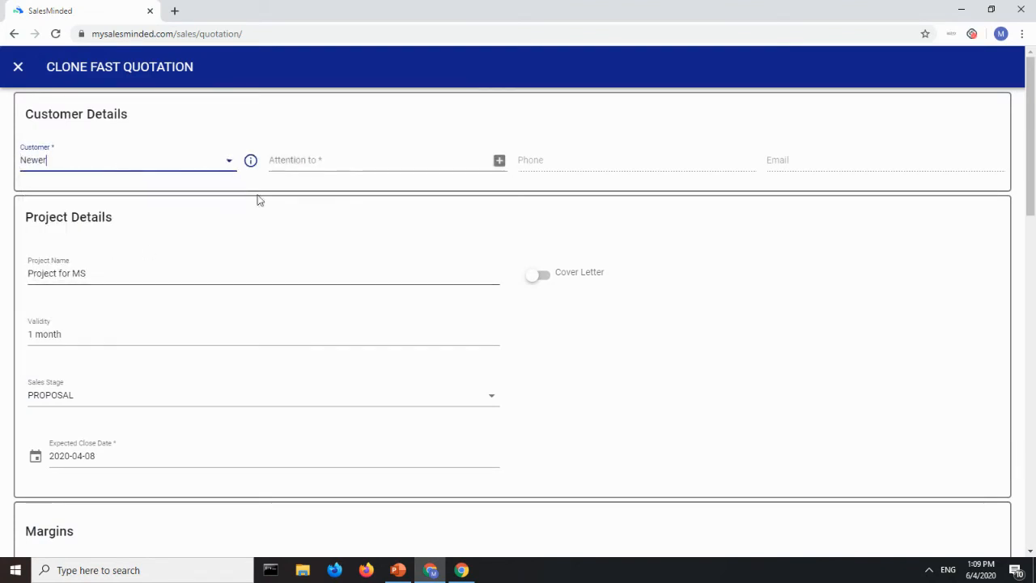
{"action": "scroll", "coordinate": [308, 232], "scroll_direction": "down", "scroll_amount": 8}
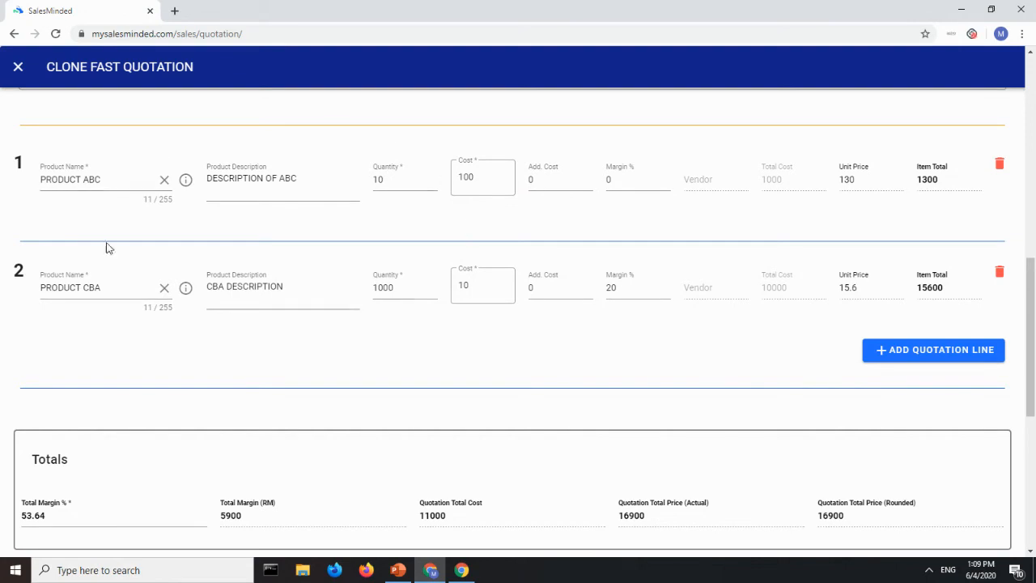
{"action": "left_click", "coordinate": [18, 66]}
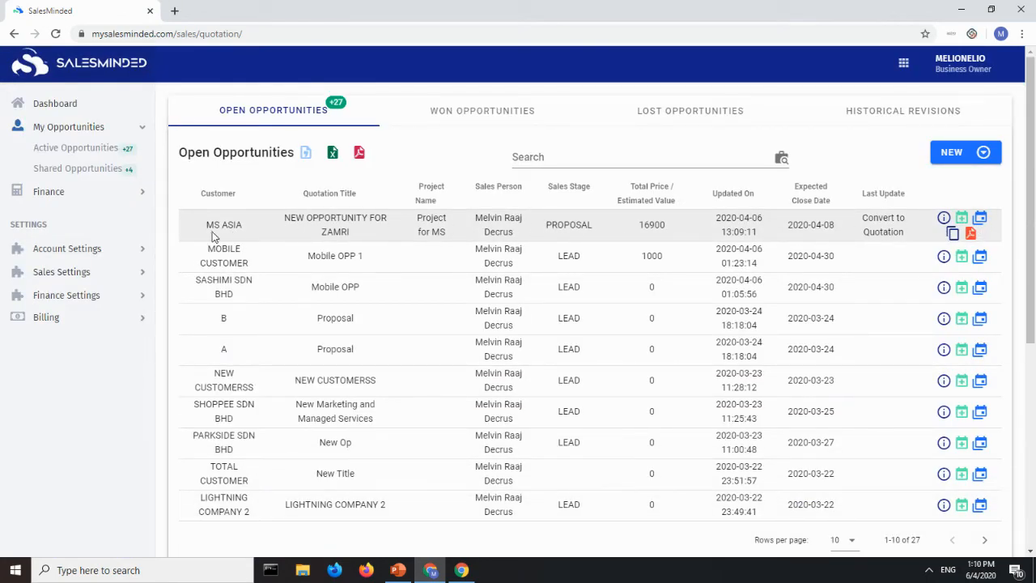
- Start a new update on the MS ASIA opportunity and set its status to WON
{"action": "left_click", "coordinate": [964, 220]}
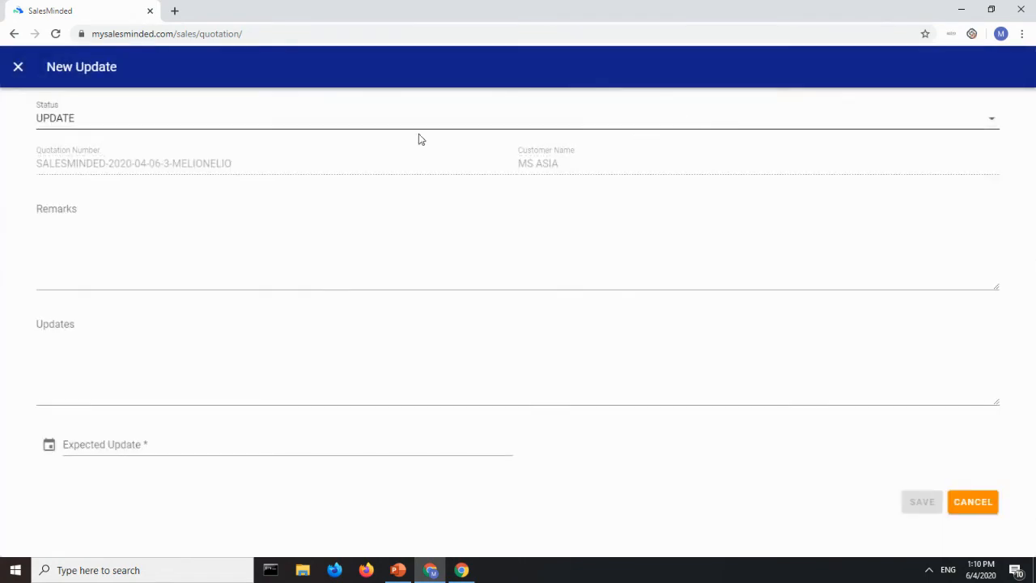
{"action": "left_click", "coordinate": [190, 120]}
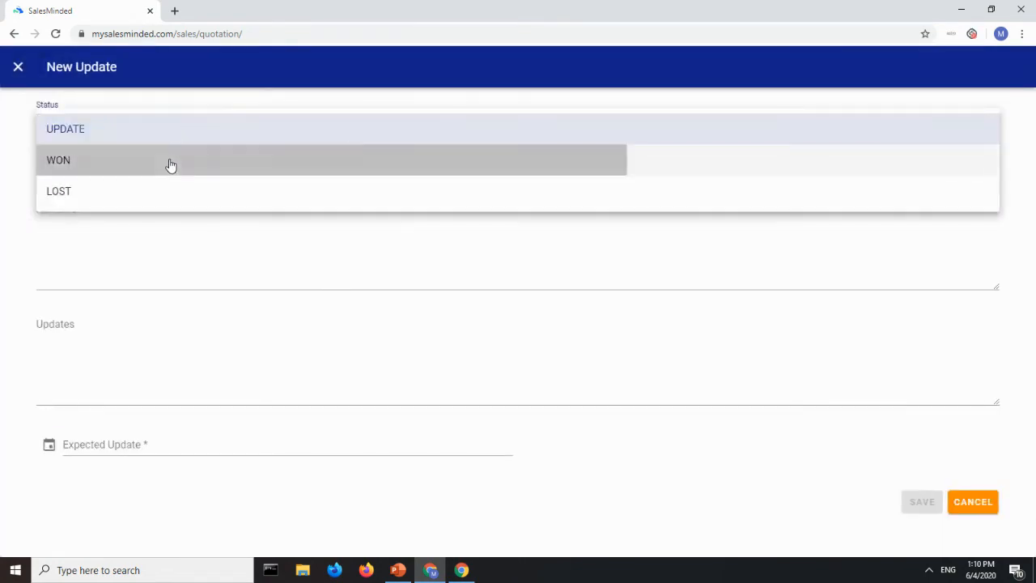
{"action": "left_click", "coordinate": [170, 162]}
- Fill the first payment line with the quoted term "Upon confirmation 50%" and an amount of 50%
{"action": "left_click_drag", "start_coordinate": [174, 207], "coordinate": [26, 210]}
{"action": "key", "text": "ctrl+c"}
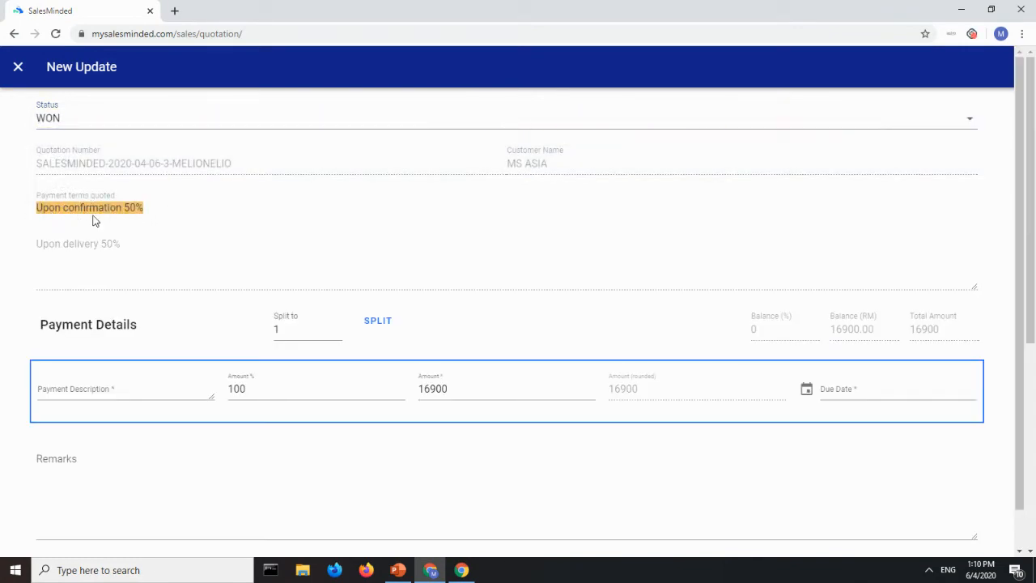
{"action": "left_click", "coordinate": [111, 393]}
{"action": "key", "text": "ctrl+v"}
{"action": "key", "text": "Tab"}
{"action": "type", "text": "50"}
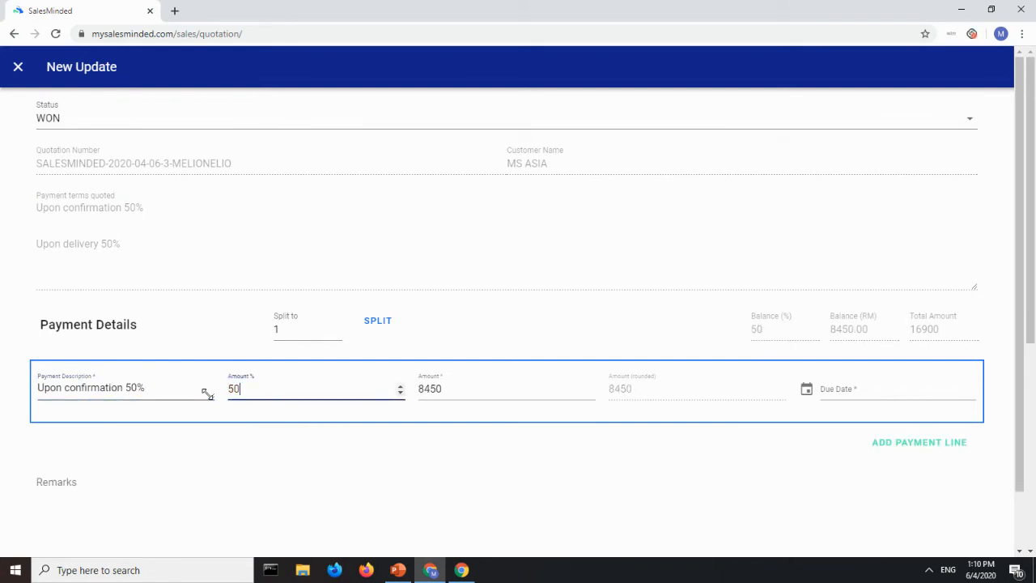
{"action": "left_click", "coordinate": [403, 421]}
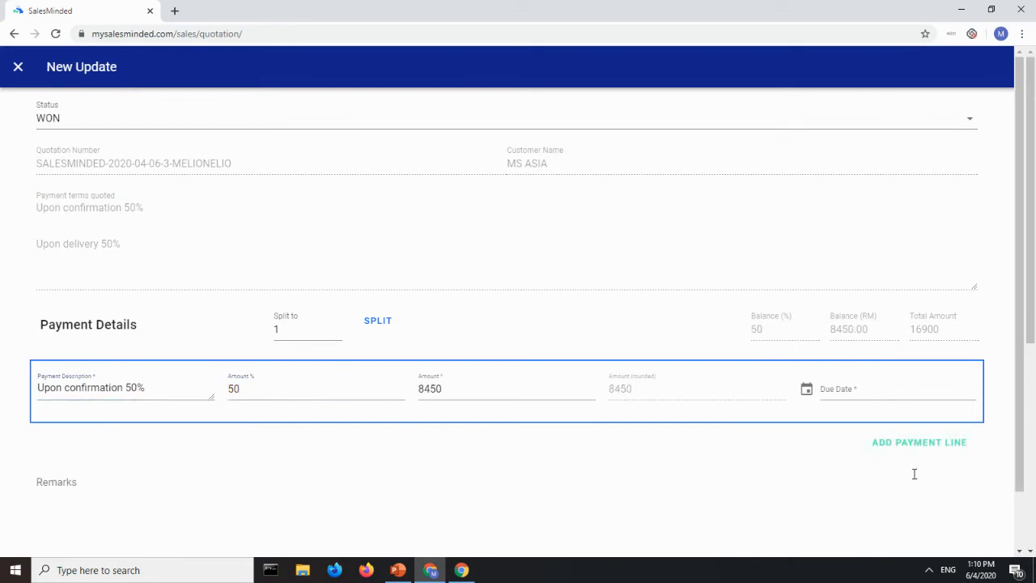
{"action": "left_click", "coordinate": [244, 389]}
{"action": "double_click", "coordinate": [244, 388]}
{"action": "left_click", "coordinate": [374, 419]}
- Add a second payment line with the quoted term "Upon delivery 50%" and an amount of 50%
{"action": "left_click", "coordinate": [929, 449]}
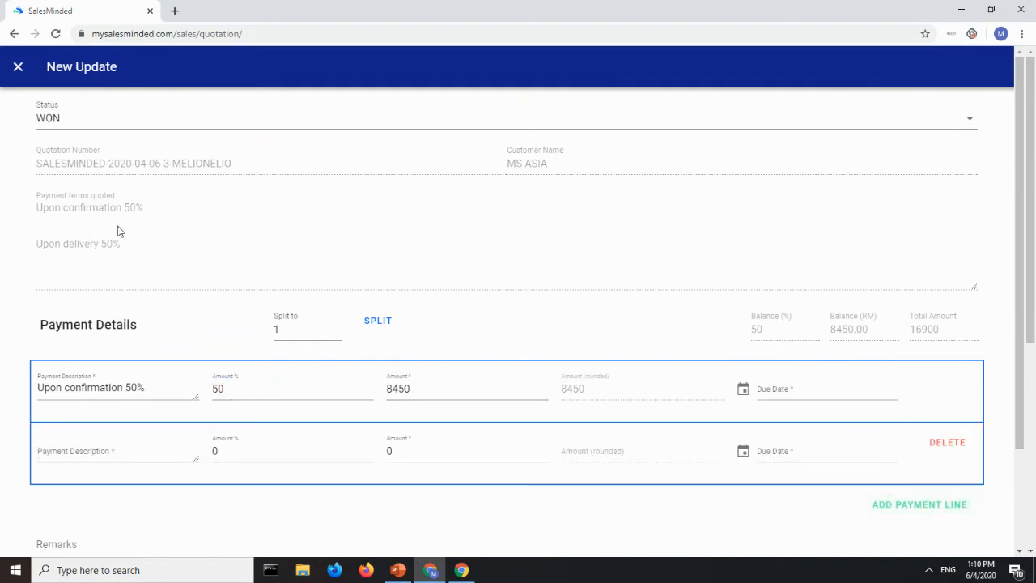
{"action": "left_click_drag", "start_coordinate": [136, 255], "coordinate": [12, 250]}
{"action": "key", "text": "ctrl+c"}
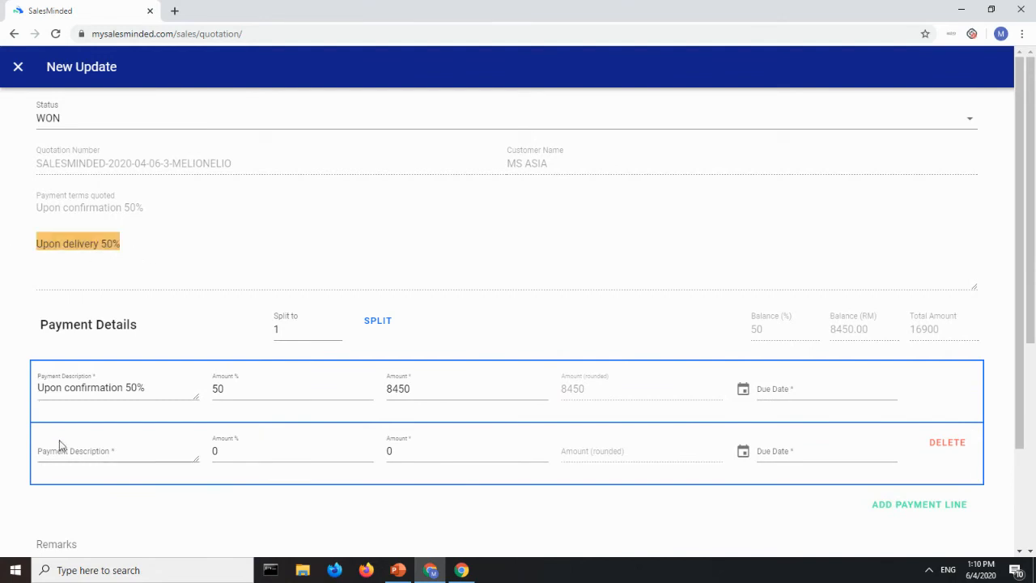
{"action": "left_click", "coordinate": [76, 448]}
{"action": "key", "text": "ctrl+v"}
{"action": "key", "text": "Tab"}
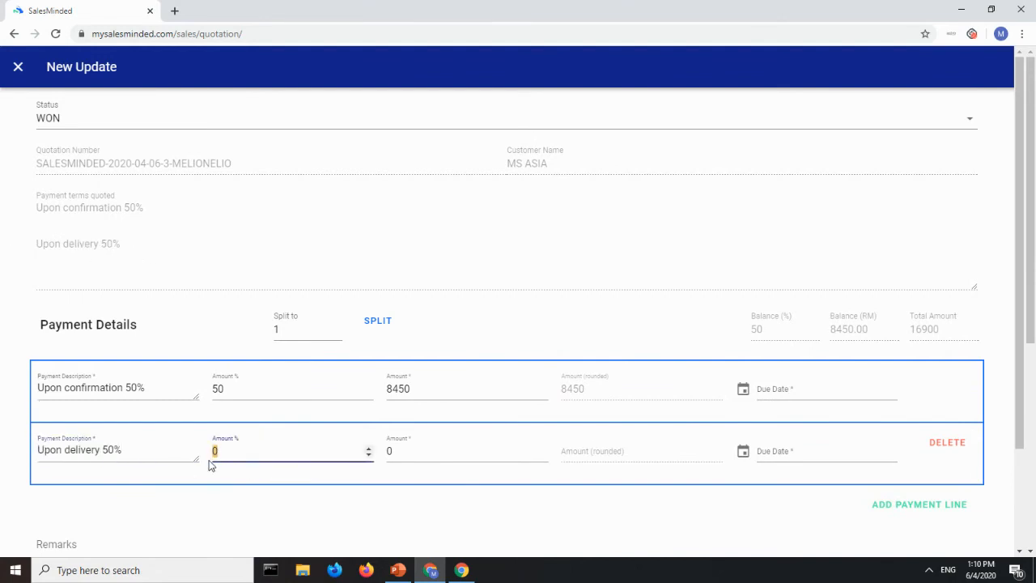
{"action": "type", "text": "50"}
- Set the due dates to 2020-04-06 for the confirmation payment and 2020-04-30 for the delivery payment
{"action": "left_click", "coordinate": [840, 392]}
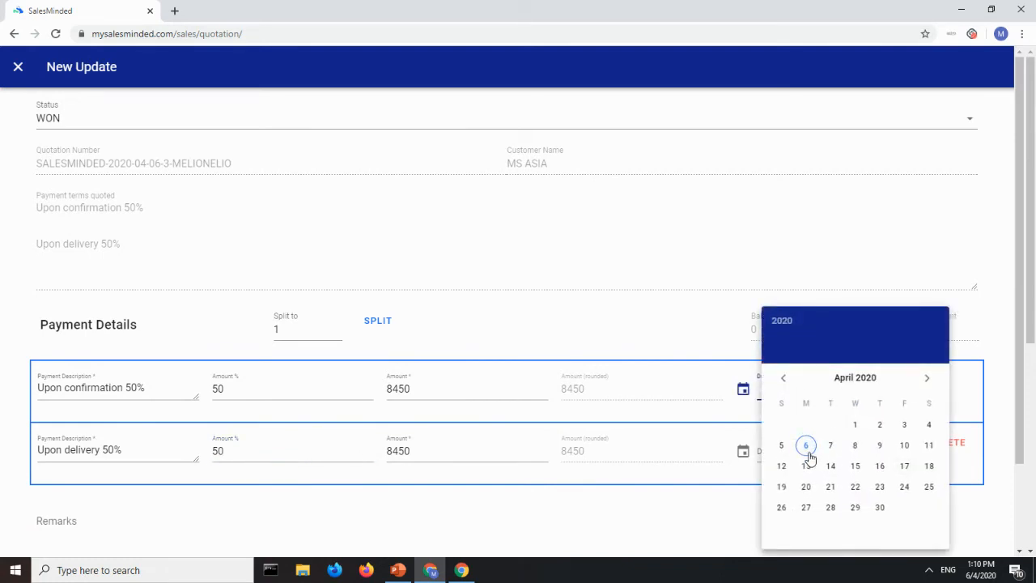
{"action": "left_click", "coordinate": [806, 445]}
{"action": "left_click", "coordinate": [784, 453]}
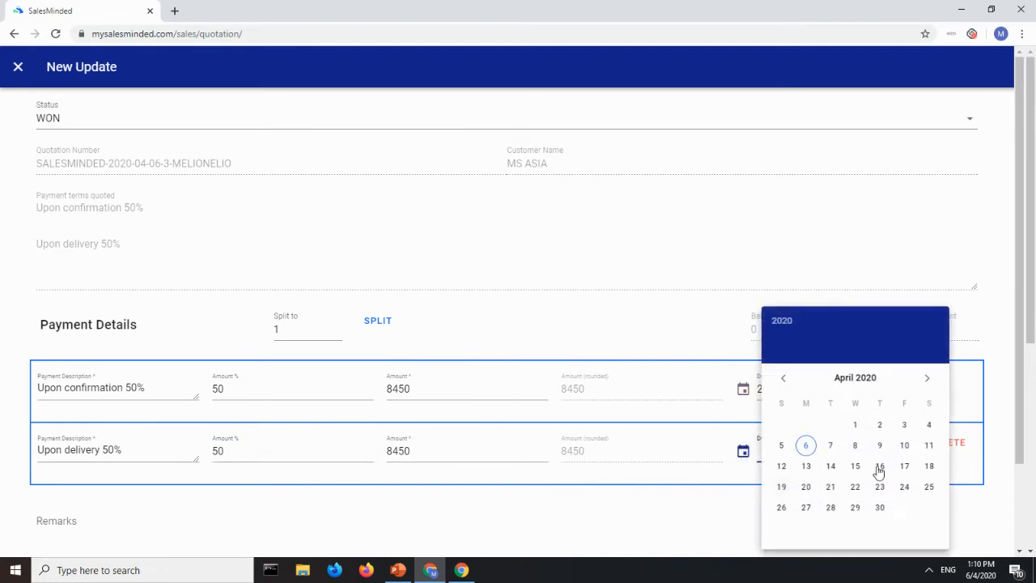
{"action": "left_click", "coordinate": [881, 510]}
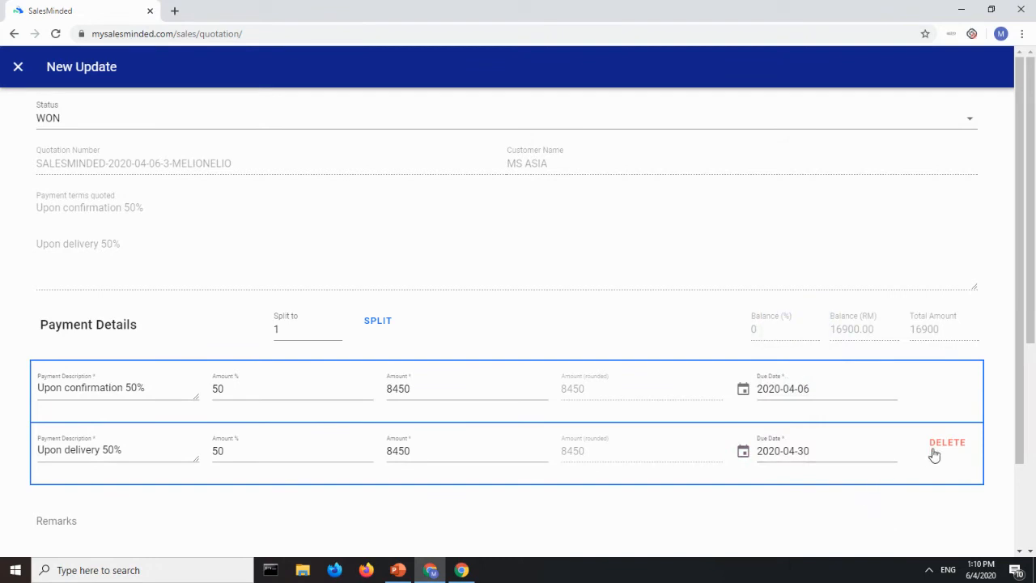
{"action": "scroll", "coordinate": [751, 353], "scroll_direction": "down", "scroll_amount": 2}
{"action": "left_click", "coordinate": [814, 347]}
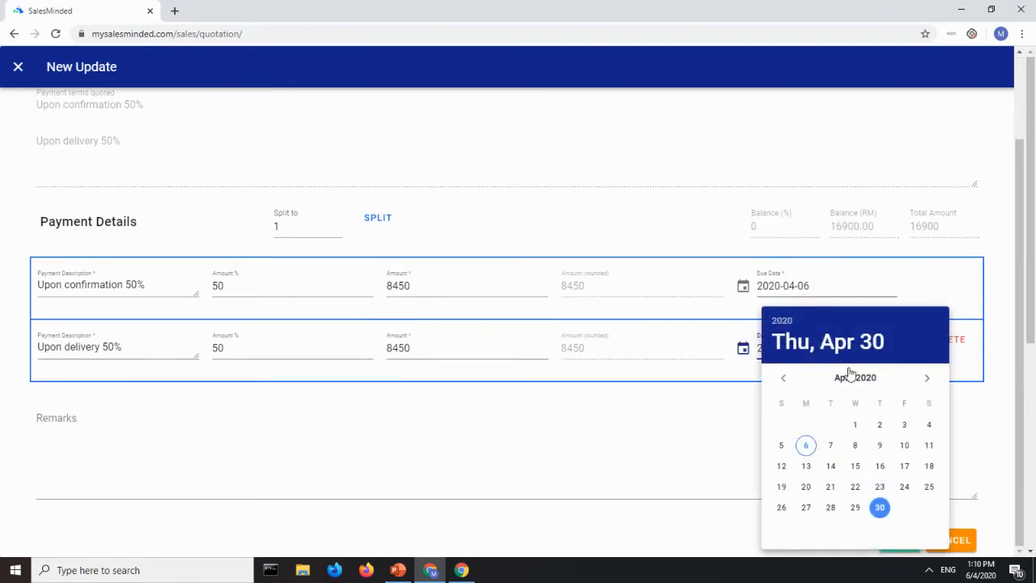
{"action": "left_click", "coordinate": [782, 321]}
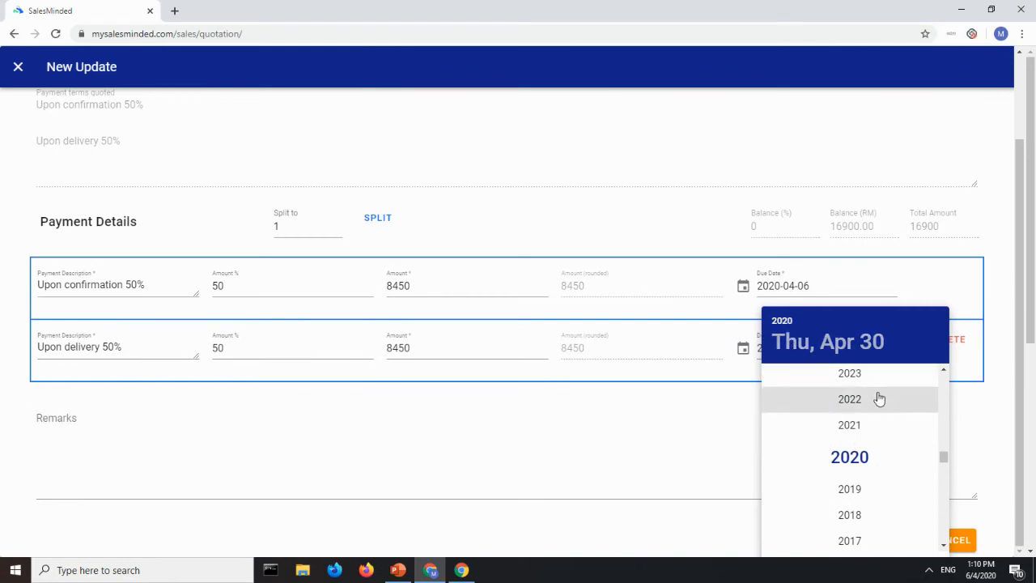
{"action": "left_click", "coordinate": [963, 442]}
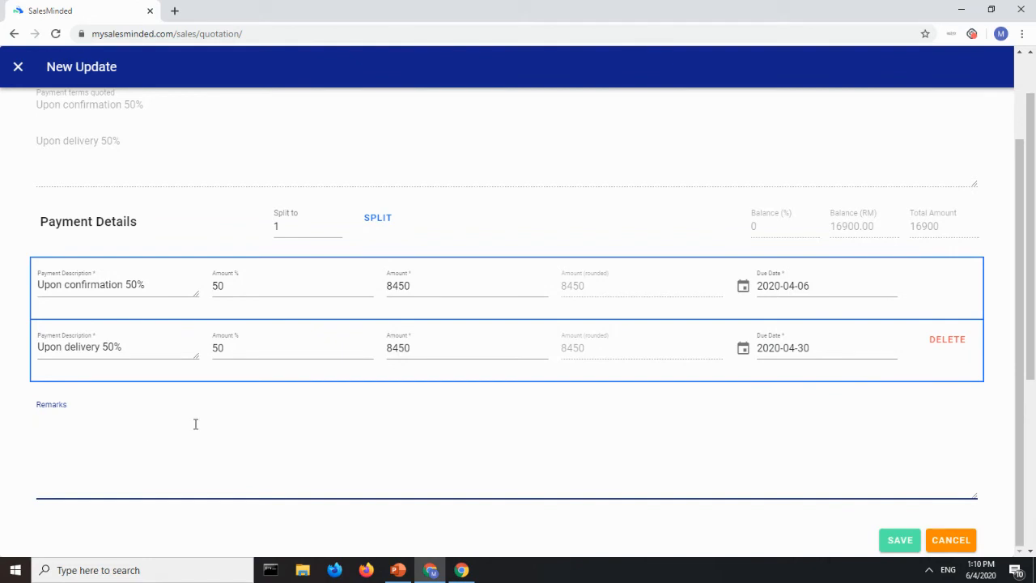
- Save the WON update with its two payment lines, leaving the remarks blank
{"action": "scroll", "coordinate": [325, 423], "scroll_direction": "up", "scroll_amount": 1}
{"action": "scroll", "coordinate": [326, 423], "scroll_direction": "down", "scroll_amount": 1}
{"action": "left_click", "coordinate": [890, 541]}
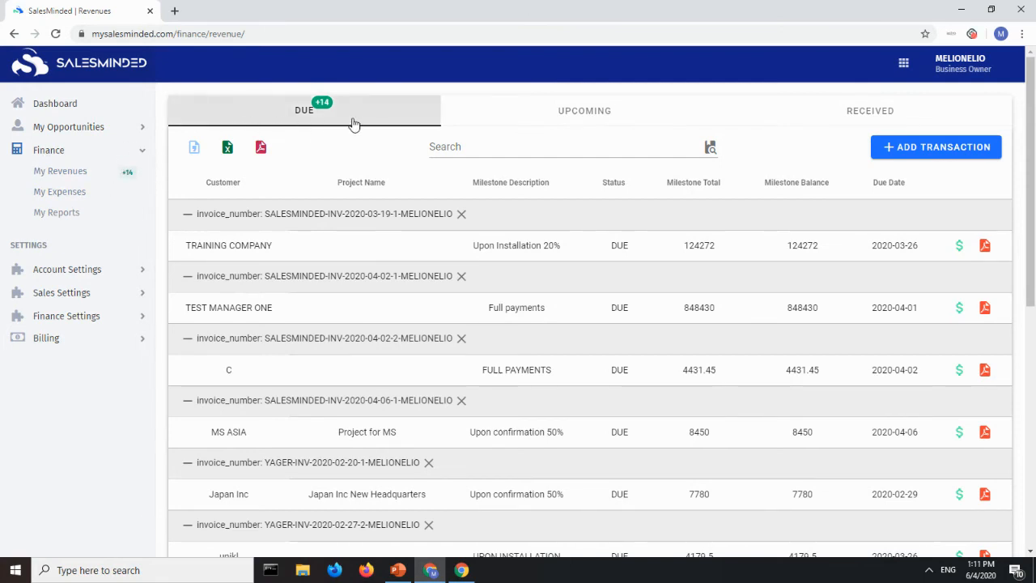
- Search the due revenues for "ms" and check the confirmation milestone of Project for MS
{"action": "left_click", "coordinate": [517, 153]}
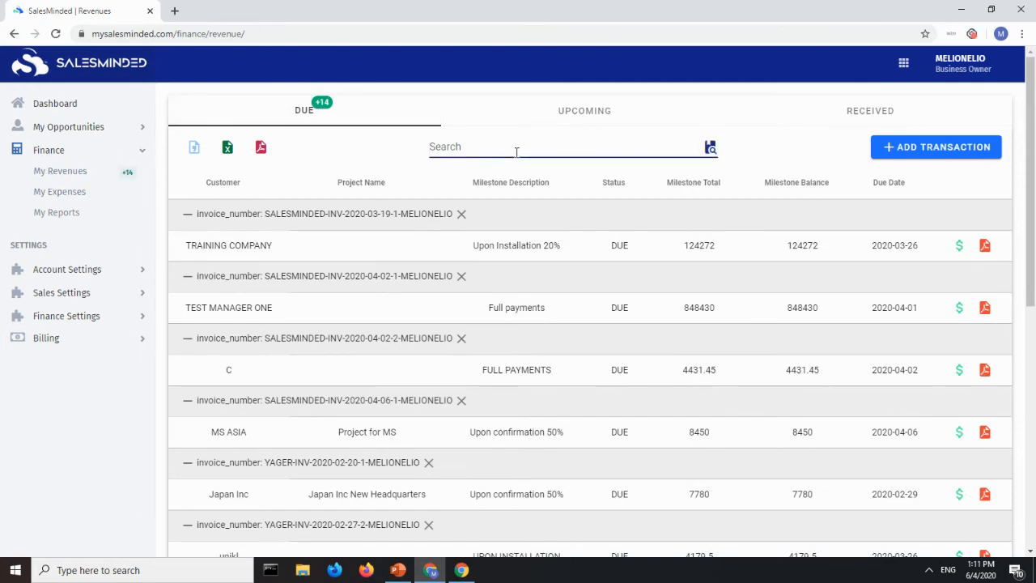
{"action": "type", "text": "ms"}
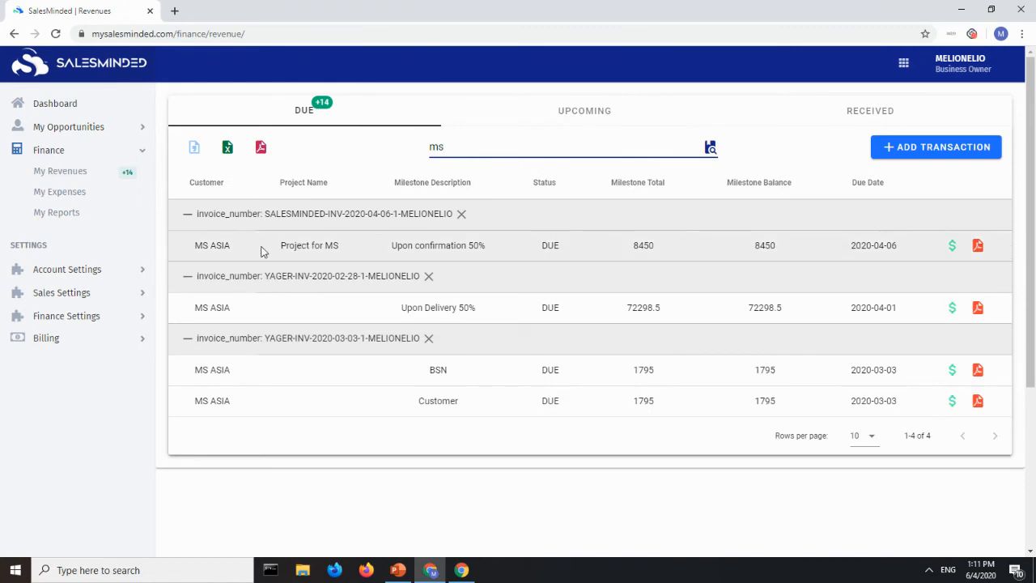
{"action": "left_click_drag", "start_coordinate": [341, 249], "coordinate": [283, 250]}
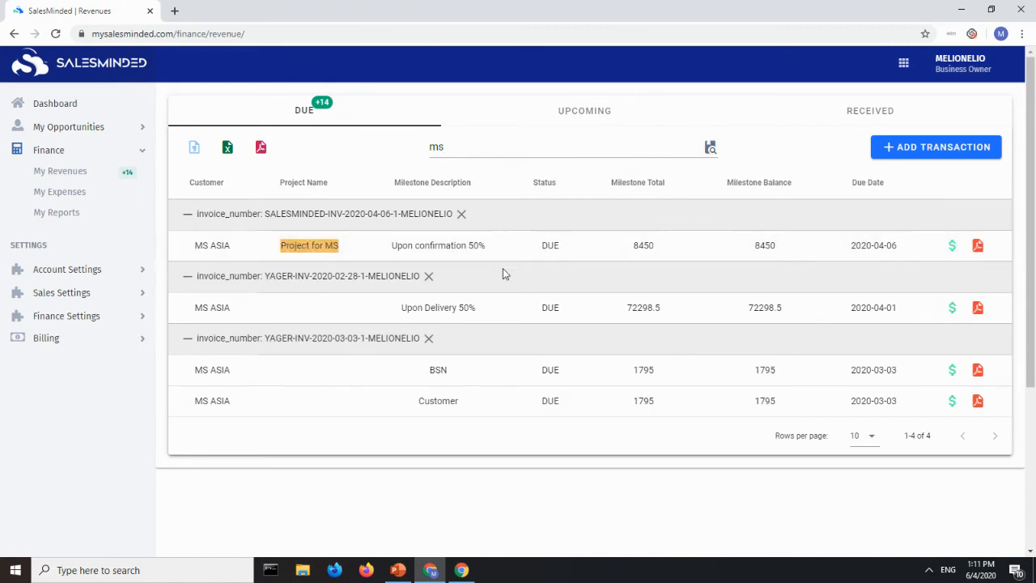
{"action": "left_click_drag", "start_coordinate": [348, 242], "coordinate": [285, 244]}
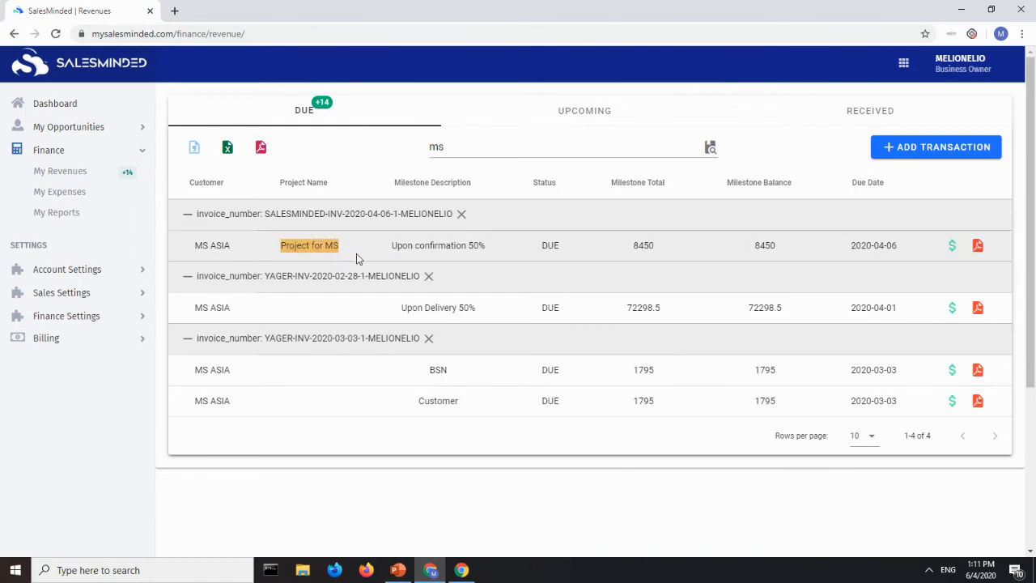
{"action": "left_click", "coordinate": [382, 251]}
- Search the upcoming revenues for "ms" and check the due date of the delivery milestone
{"action": "left_click", "coordinate": [558, 120]}
{"action": "left_click", "coordinate": [464, 142]}
{"action": "type", "text": "ms"}
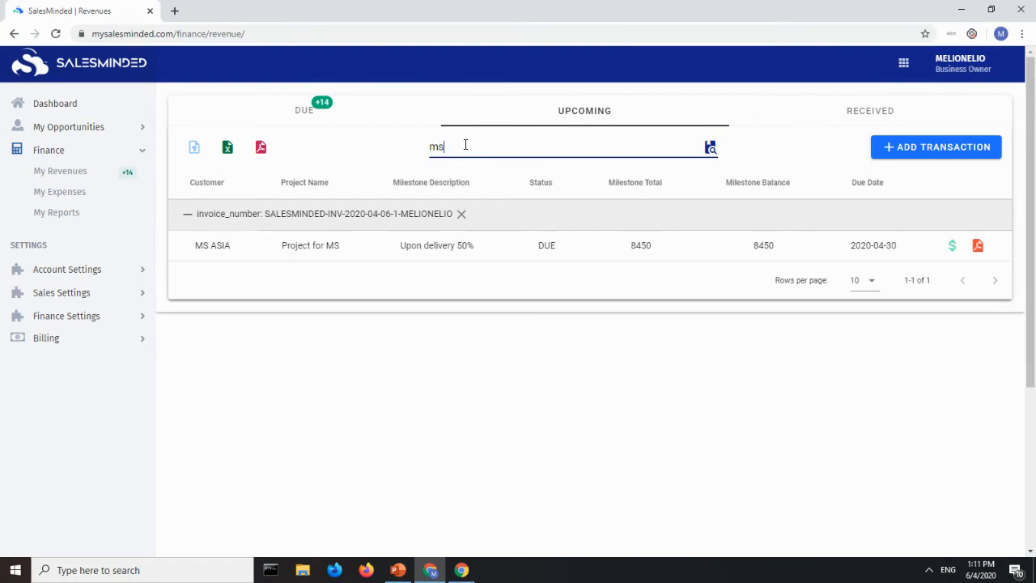
{"action": "left_click_drag", "start_coordinate": [898, 245], "coordinate": [853, 246]}
{"action": "left_click", "coordinate": [539, 329]}
- Return to the due revenues and replace the search text with "MS"
{"action": "left_click", "coordinate": [283, 120]}
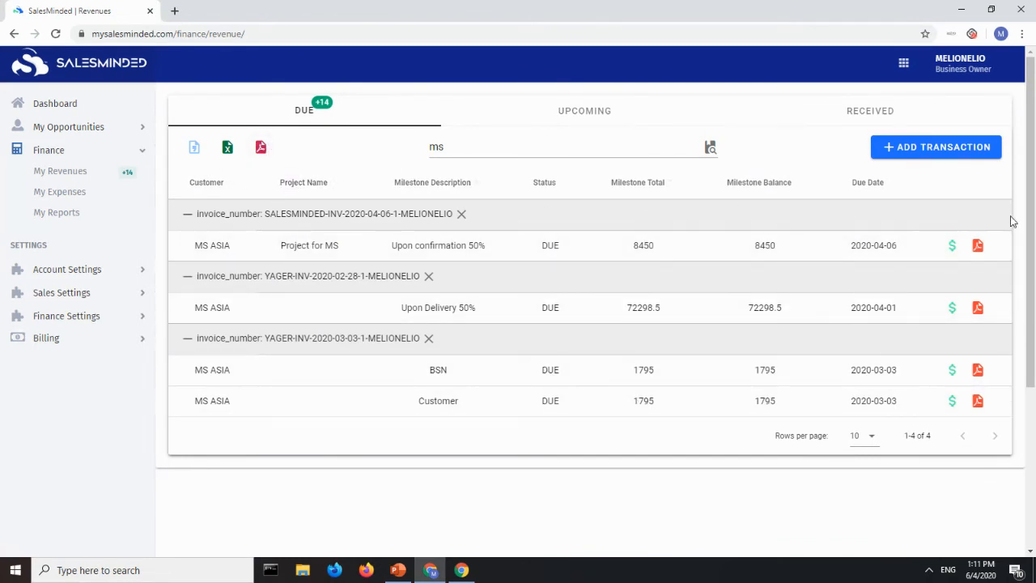
{"action": "left_click", "coordinate": [515, 142]}
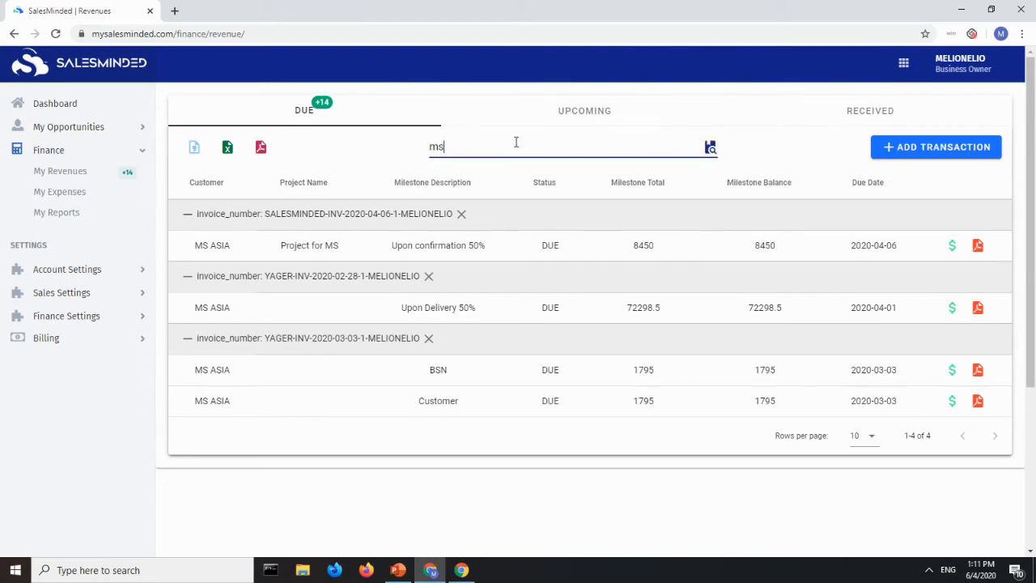
{"action": "key", "text": "BackSpace"}
{"action": "key", "text": "BackSpace"}
{"action": "type", "text": "MS"}
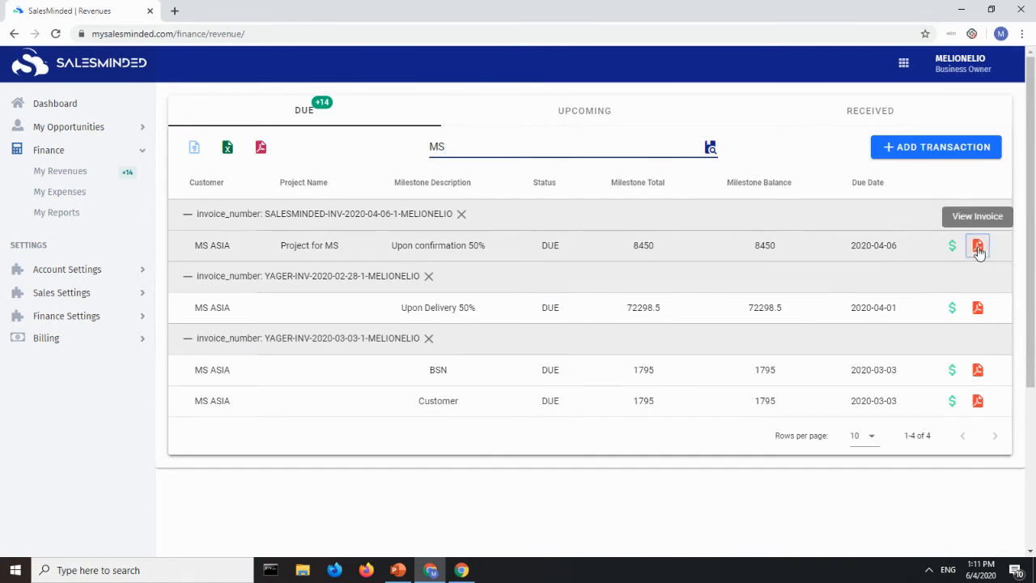
- View the invoice PDF for the Project for MS confirmation milestone, review its payment details and bank information, and close it
{"action": "left_click", "coordinate": [978, 246]}
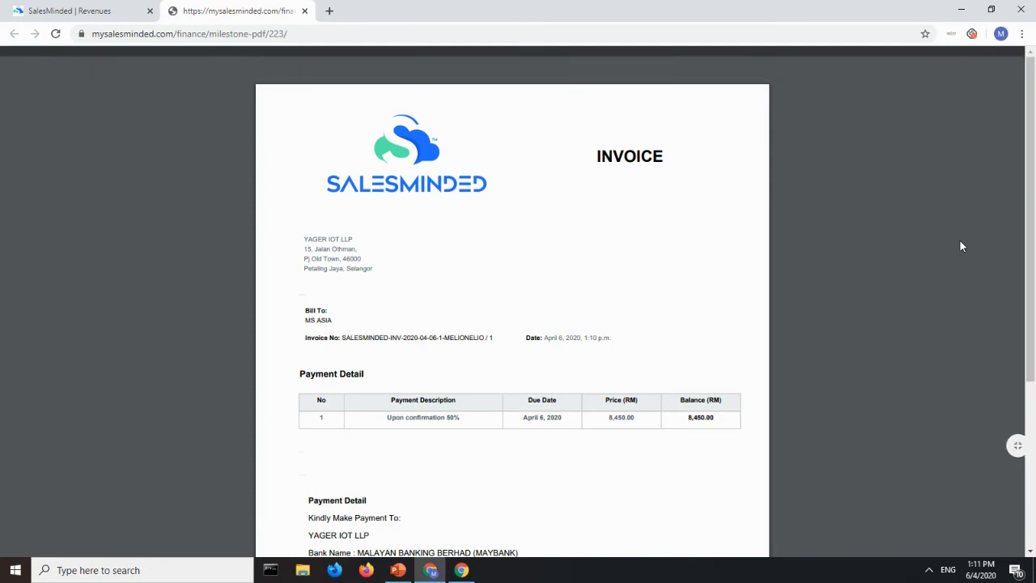
{"action": "scroll", "coordinate": [655, 271], "scroll_direction": "down", "scroll_amount": 1}
{"action": "scroll", "coordinate": [655, 270], "scroll_direction": "down", "scroll_amount": 1}
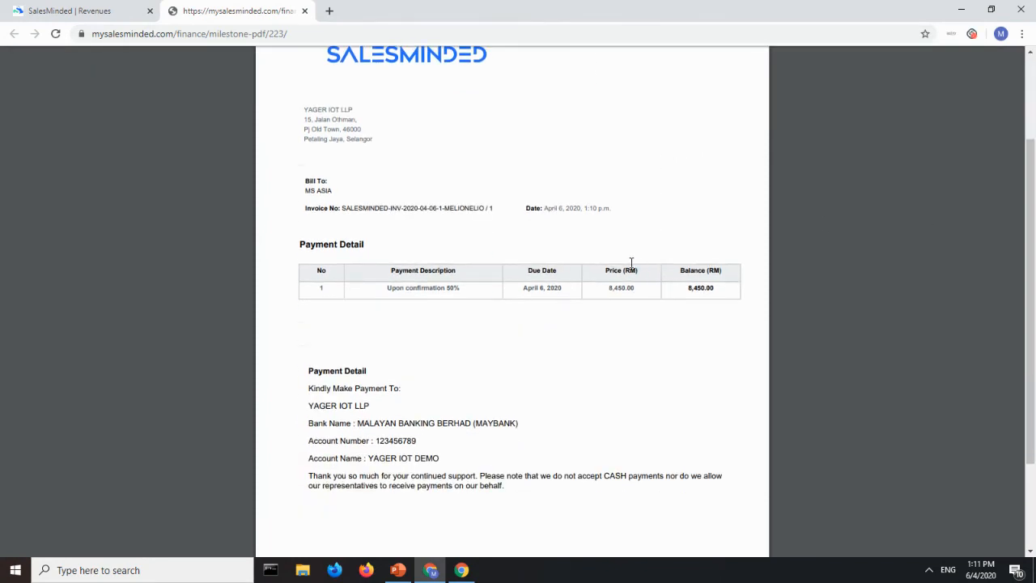
{"action": "scroll", "coordinate": [615, 255], "scroll_direction": "up", "scroll_amount": 3}
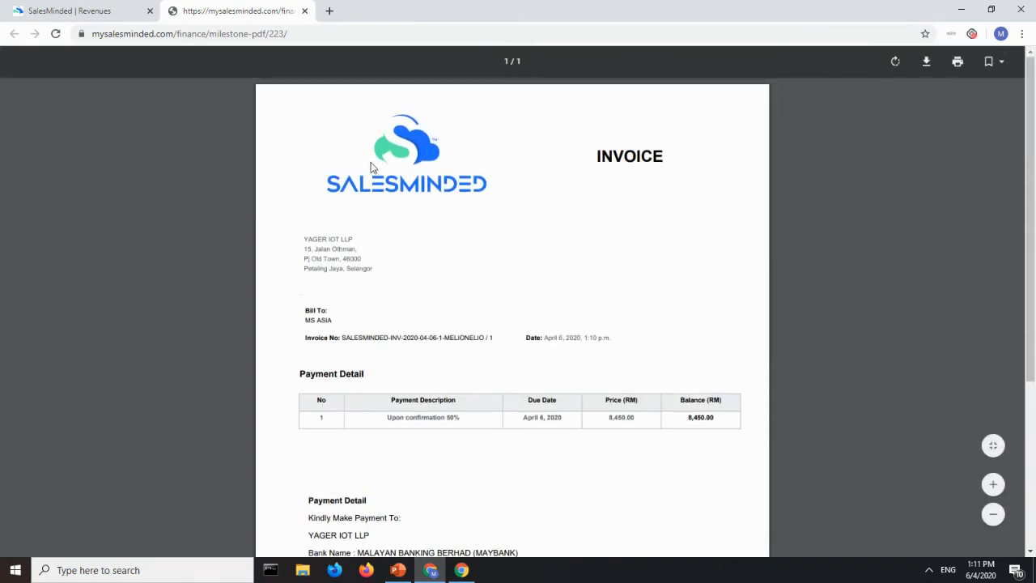
{"action": "scroll", "coordinate": [379, 214], "scroll_direction": "down", "scroll_amount": 3}
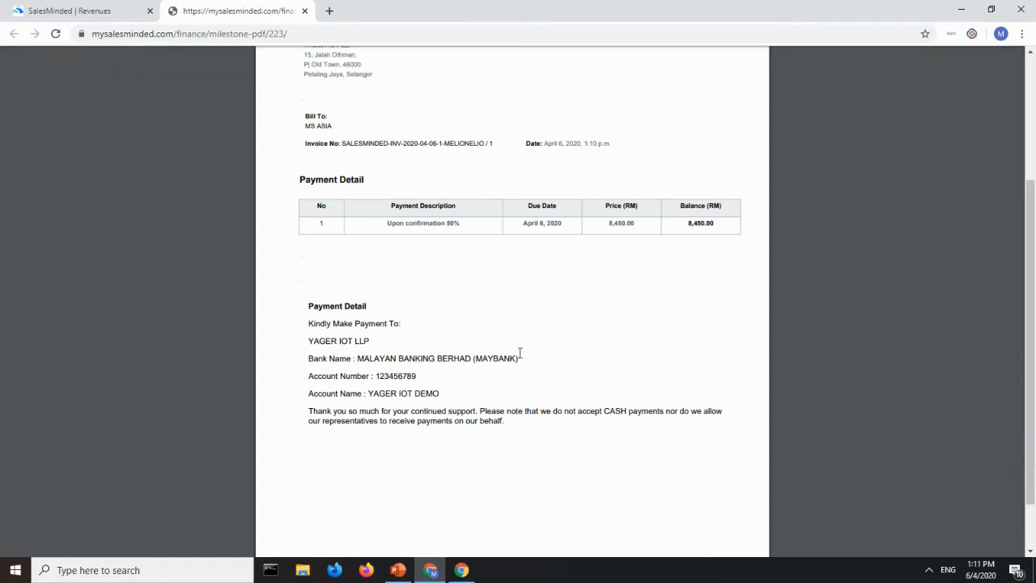
{"action": "scroll", "coordinate": [519, 353], "scroll_direction": "up", "scroll_amount": 3}
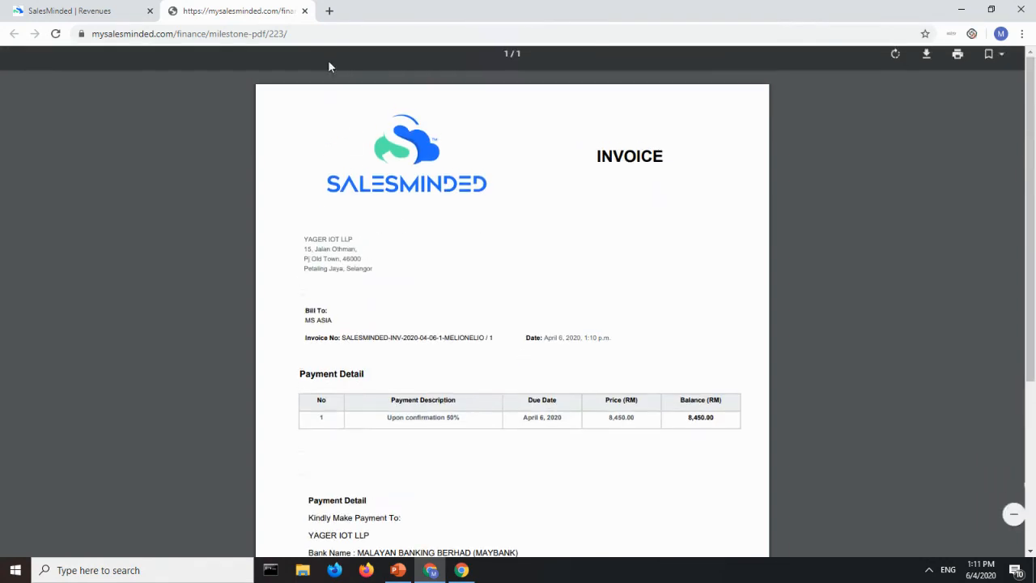
{"action": "left_click", "coordinate": [304, 10]}
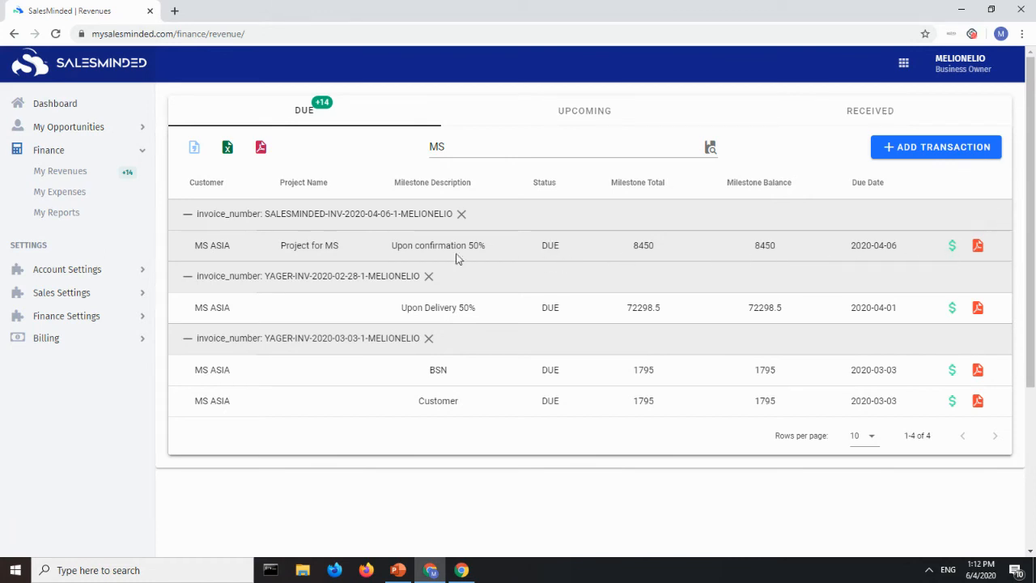
- Record a payment of 8450 against the Project for MS confirmation milestone and print its receipt
{"action": "left_click", "coordinate": [951, 251]}
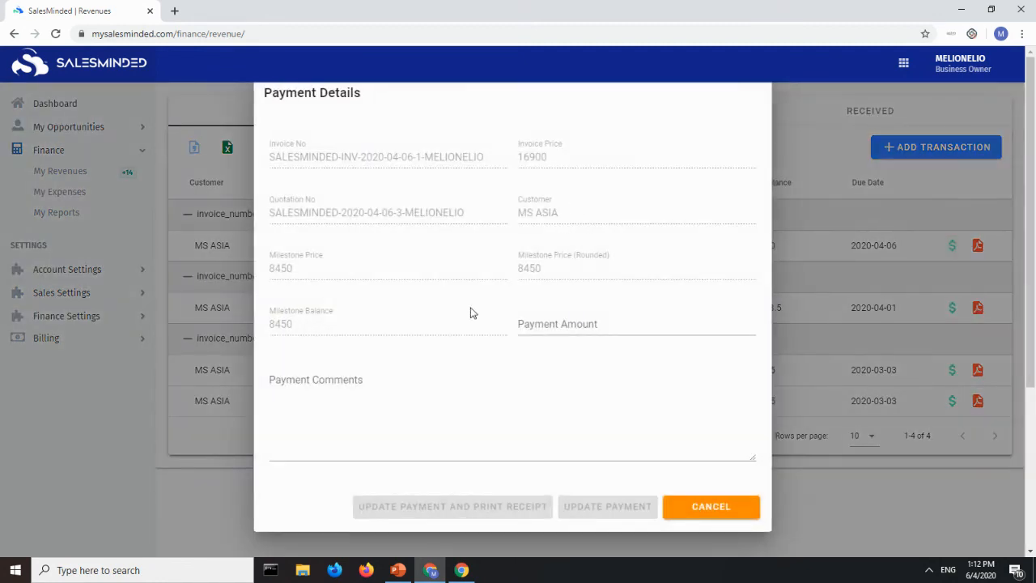
{"action": "left_click_drag", "start_coordinate": [315, 327], "coordinate": [263, 330]}
{"action": "key", "text": "ctrl+c"}
{"action": "left_click", "coordinate": [530, 328]}
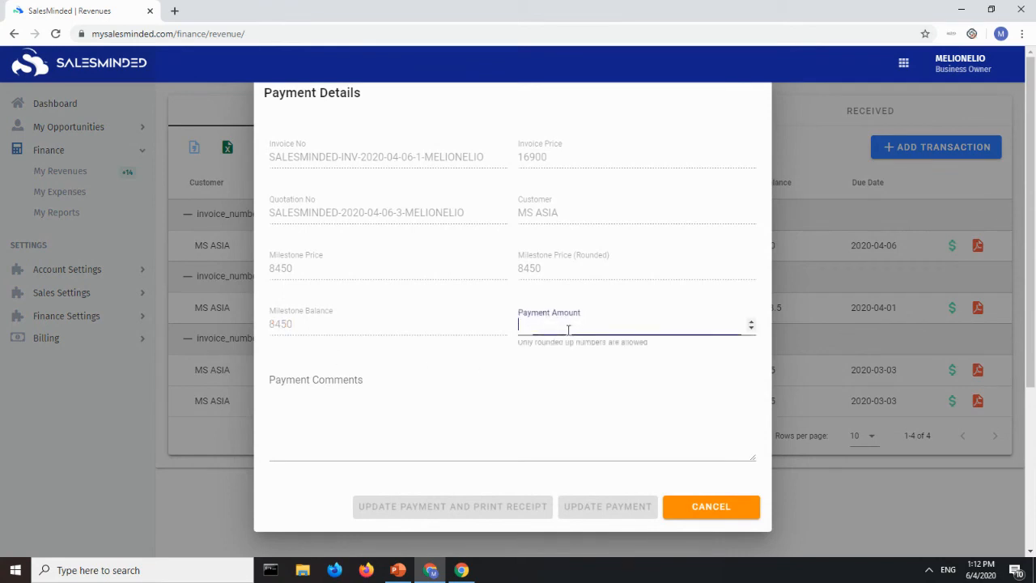
{"action": "key", "text": "ctrl+v"}
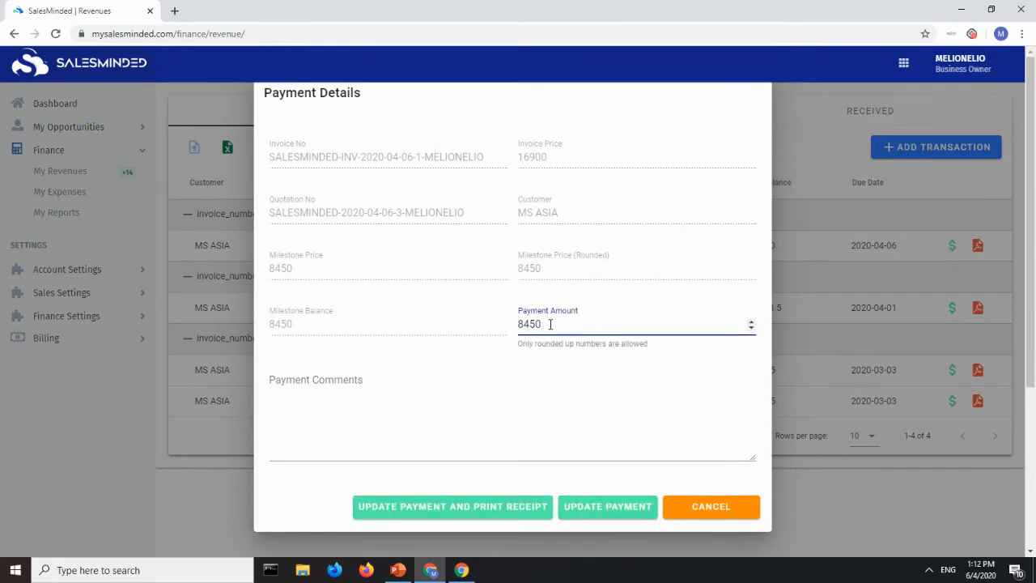
{"action": "left_click", "coordinate": [502, 516]}
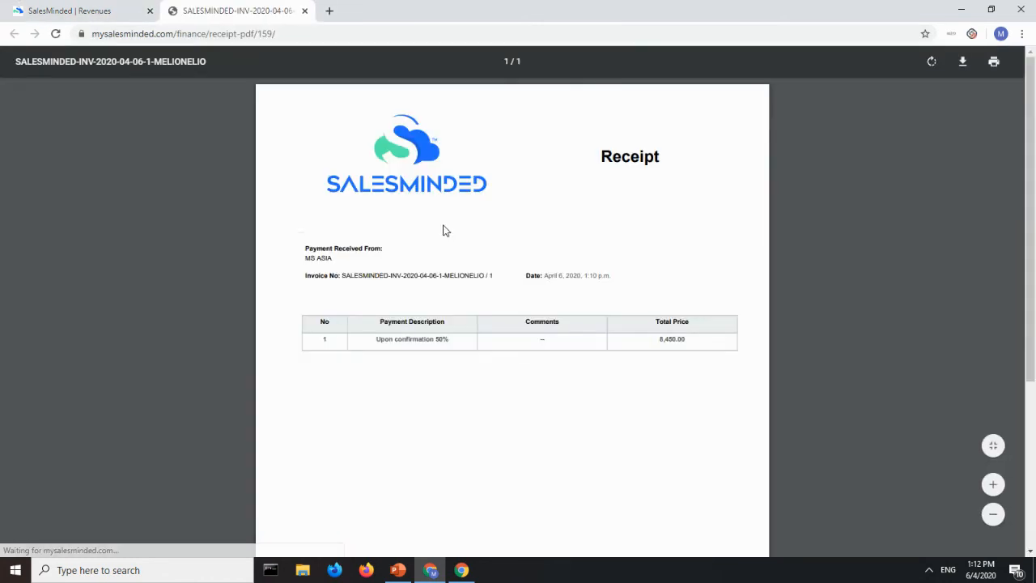
- Review the receipt PDF for the confirmation milestone payment and close it
{"action": "scroll", "coordinate": [449, 267], "scroll_direction": "down", "scroll_amount": 3}
{"action": "scroll", "coordinate": [465, 356], "scroll_direction": "up", "scroll_amount": 2}
{"action": "scroll", "coordinate": [467, 370], "scroll_direction": "up", "scroll_amount": 1}
{"action": "left_click", "coordinate": [304, 10]}
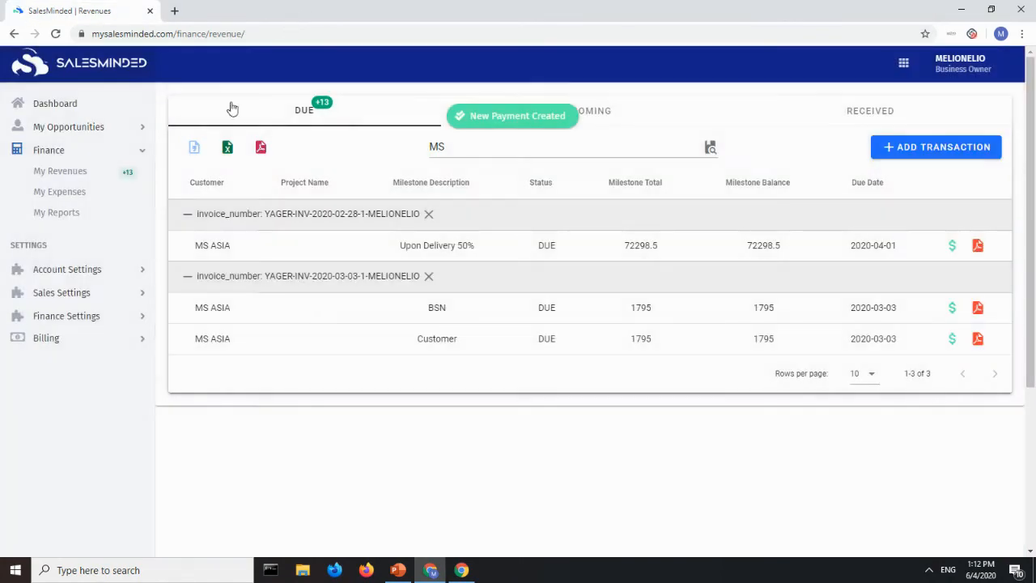
- Search the received revenues for "MS" and check the milestone balance of each MS ASIA payment
{"action": "left_click", "coordinate": [873, 112]}
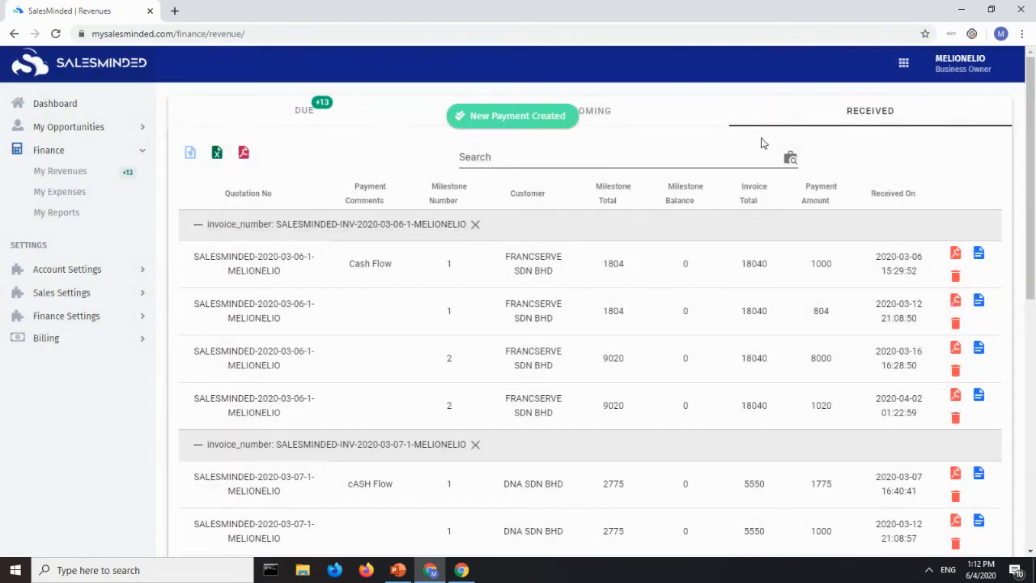
{"action": "left_click", "coordinate": [649, 161]}
{"action": "type", "text": "MS"}
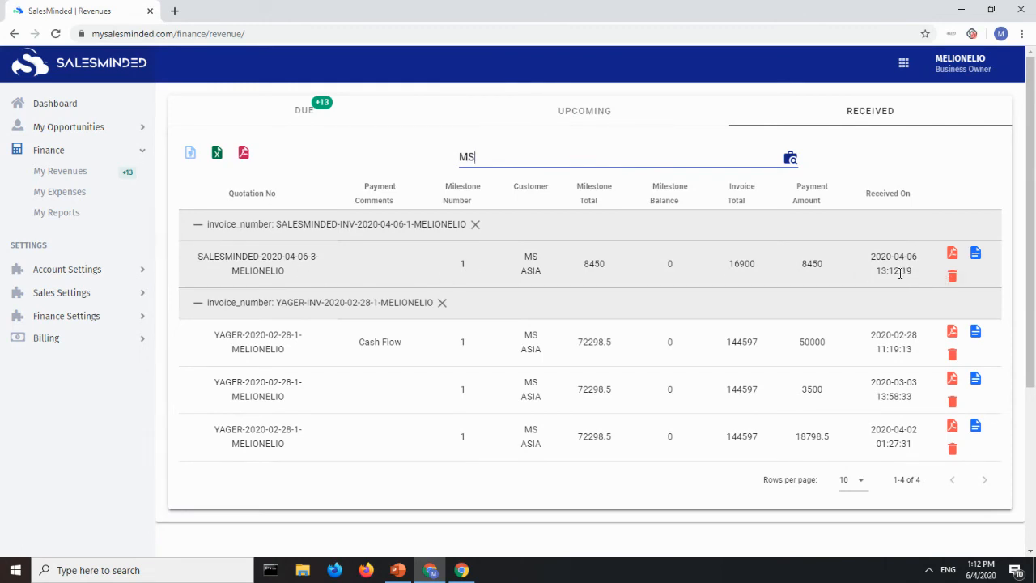
{"action": "double_click", "coordinate": [671, 263]}
{"action": "double_click", "coordinate": [670, 342]}
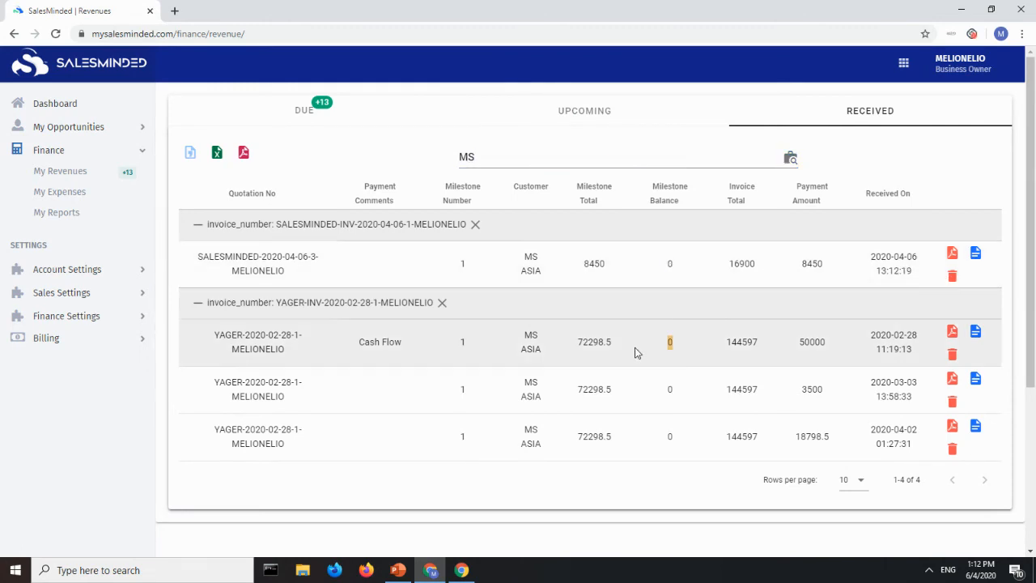
{"action": "double_click", "coordinate": [669, 390]}
{"action": "left_click", "coordinate": [671, 439]}
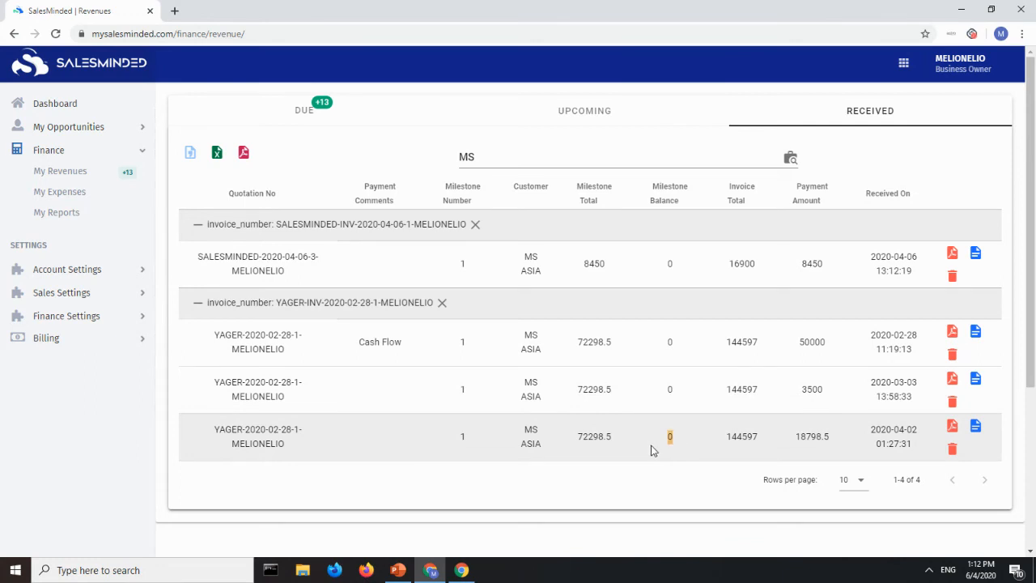
{"action": "left_click", "coordinate": [717, 473]}
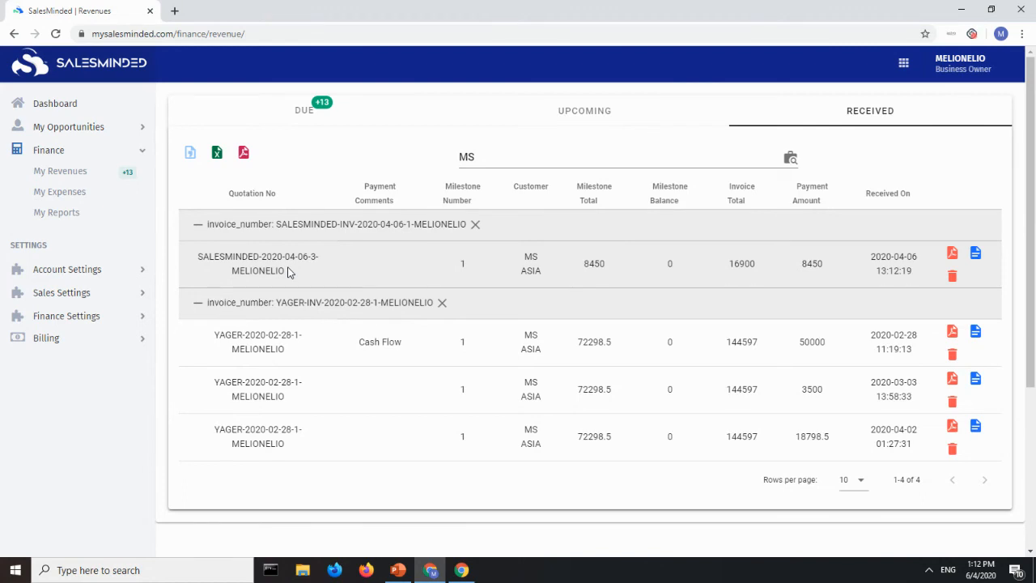
- Search the active open opportunities for "MANAGER" to examine those assigned to the manager
{"action": "left_click", "coordinate": [70, 128]}
{"action": "left_click", "coordinate": [98, 151]}
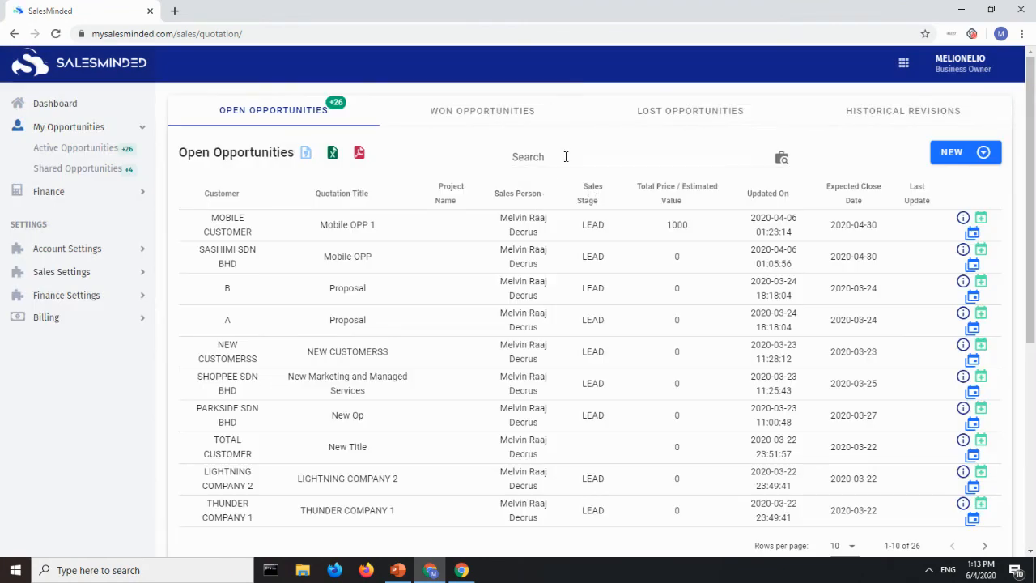
{"action": "left_click", "coordinate": [566, 158]}
{"action": "type", "text": "MANAGER"}
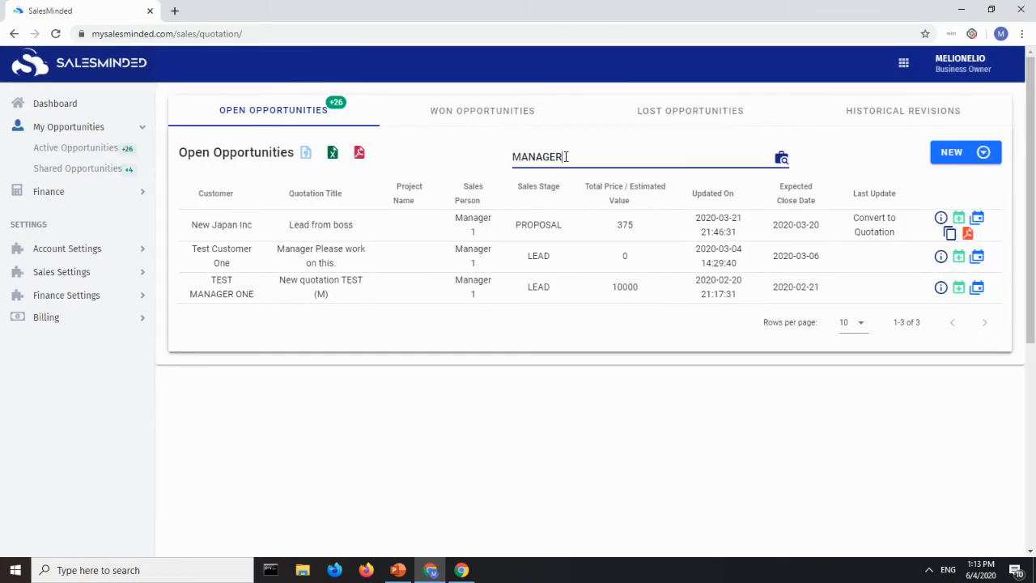
{"action": "left_click_drag", "start_coordinate": [565, 157], "coordinate": [506, 170]}
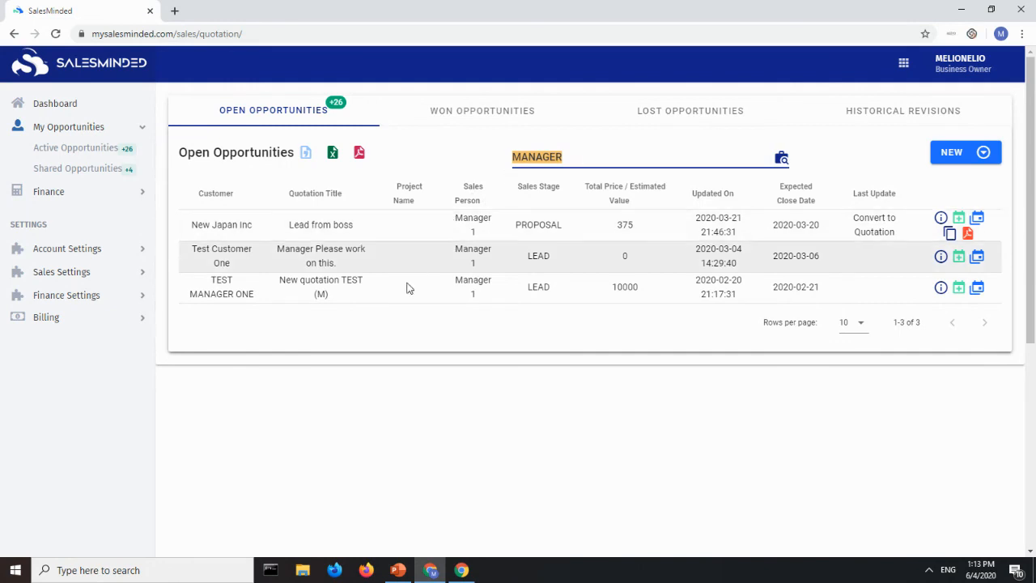
- In My Expenses, examine the account options offered for a new payment and close the form without saving
{"action": "left_click", "coordinate": [73, 192]}
{"action": "left_click", "coordinate": [66, 235]}
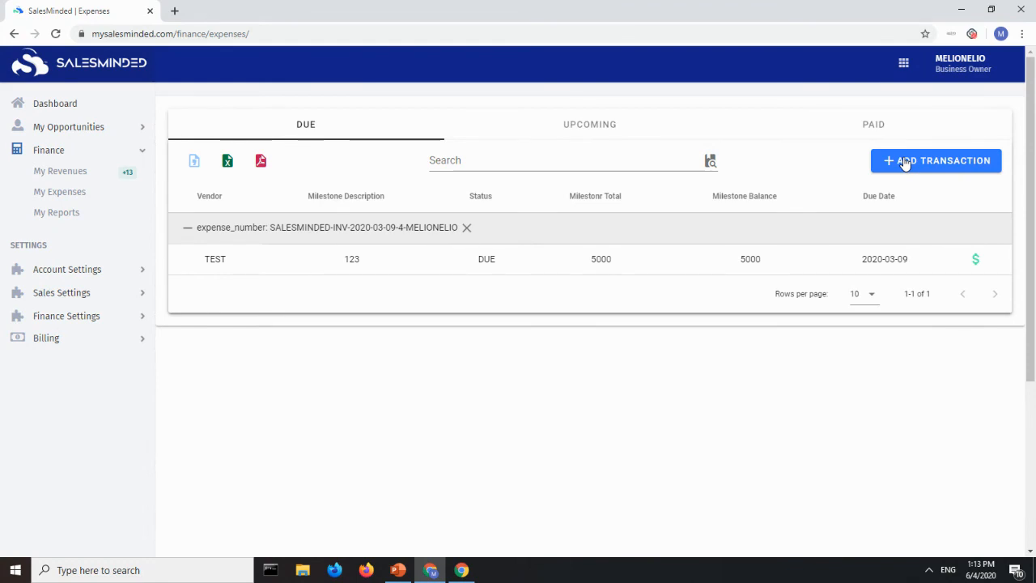
{"action": "left_click", "coordinate": [905, 163]}
{"action": "left_click", "coordinate": [154, 225]}
{"action": "scroll", "coordinate": [154, 344], "scroll_direction": "down", "scroll_amount": 3}
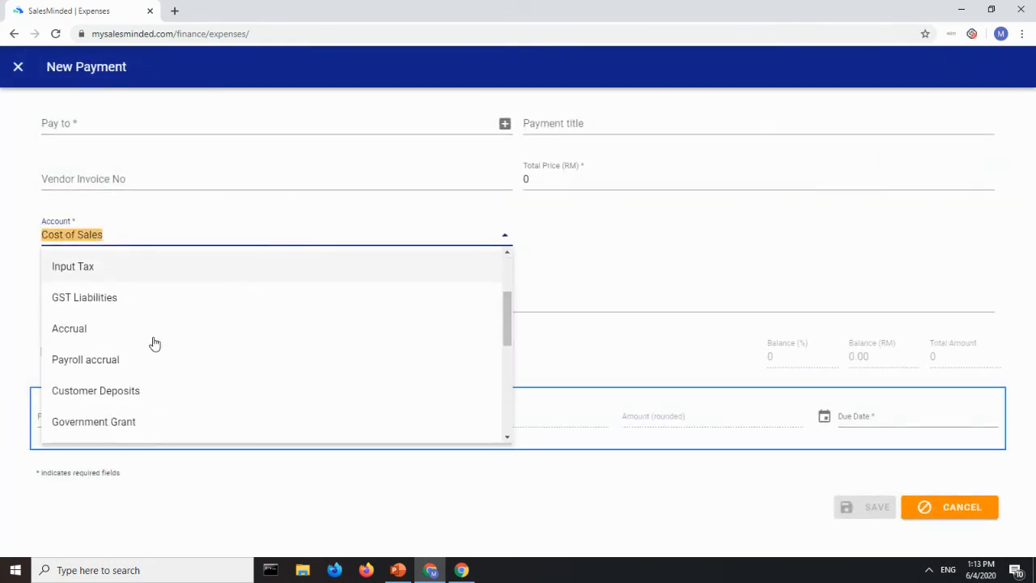
{"action": "scroll", "coordinate": [153, 343], "scroll_direction": "down", "scroll_amount": 5}
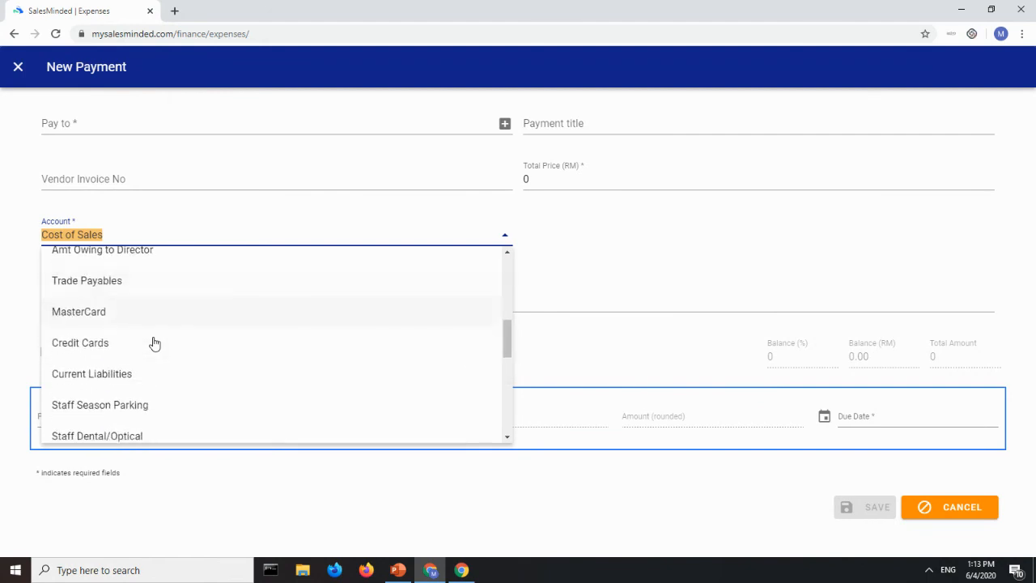
{"action": "scroll", "coordinate": [150, 356], "scroll_direction": "down", "scroll_amount": 5}
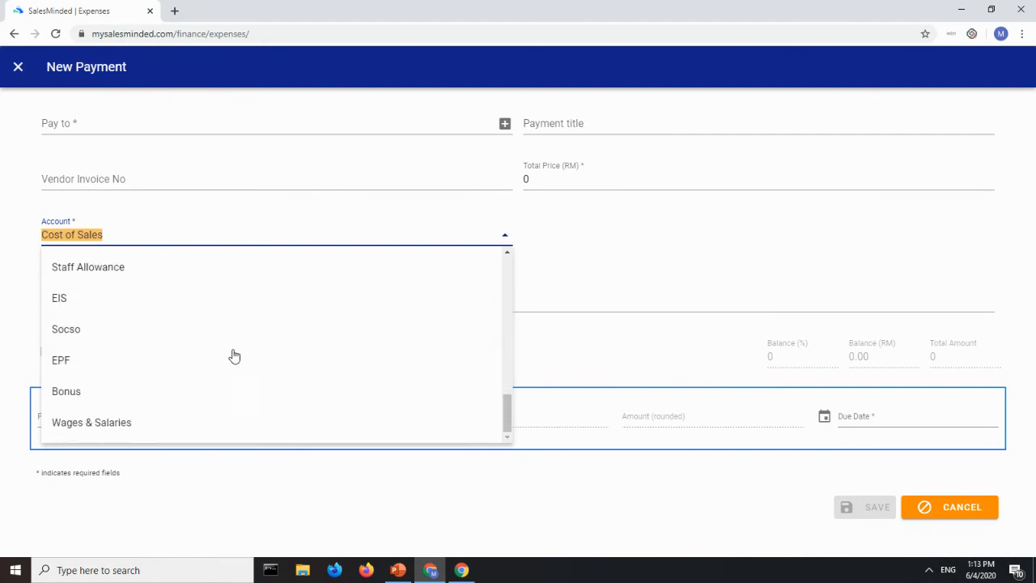
{"action": "left_click", "coordinate": [622, 257]}
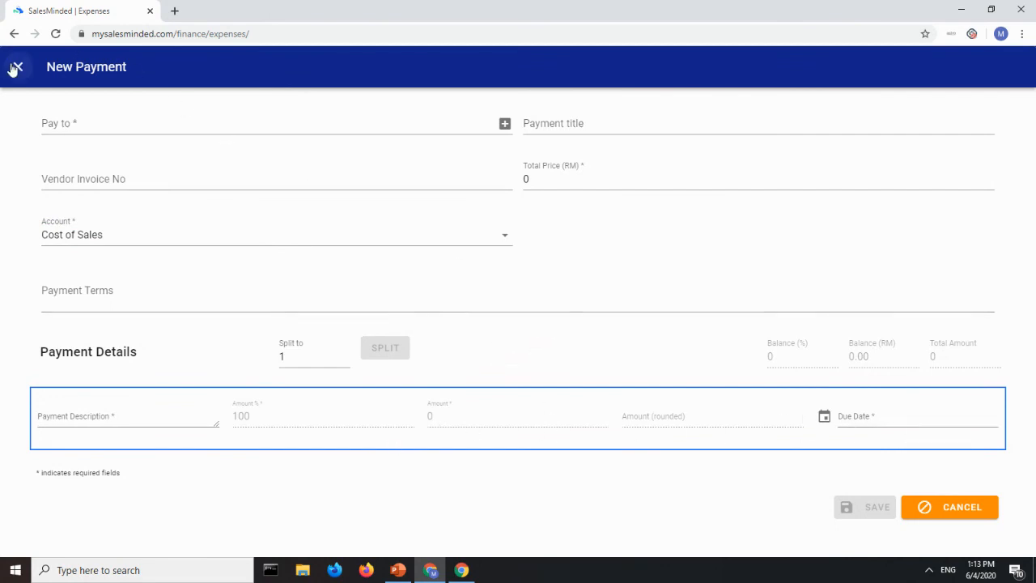
{"action": "left_click", "coordinate": [34, 79]}
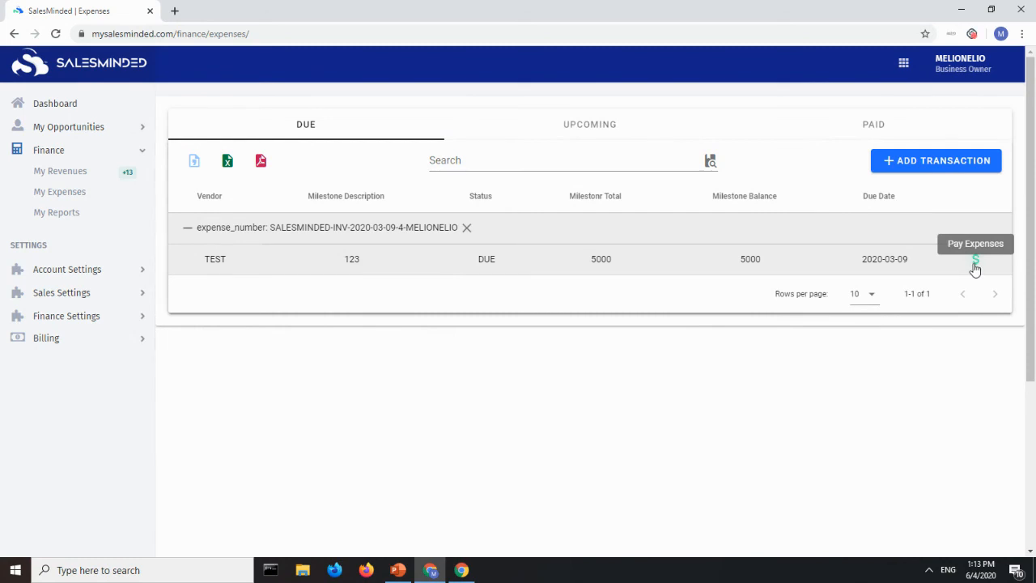
- Start a new expense payment to LAKSMI CATERING with the title "PAYMENT FOR SERVICES"
{"action": "left_click", "coordinate": [923, 168]}
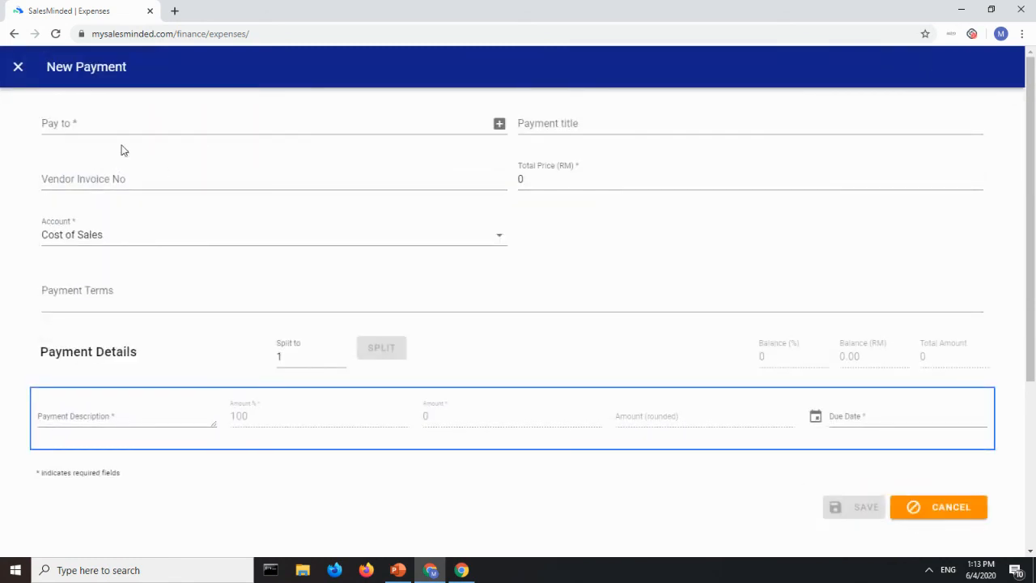
{"action": "left_click", "coordinate": [130, 127]}
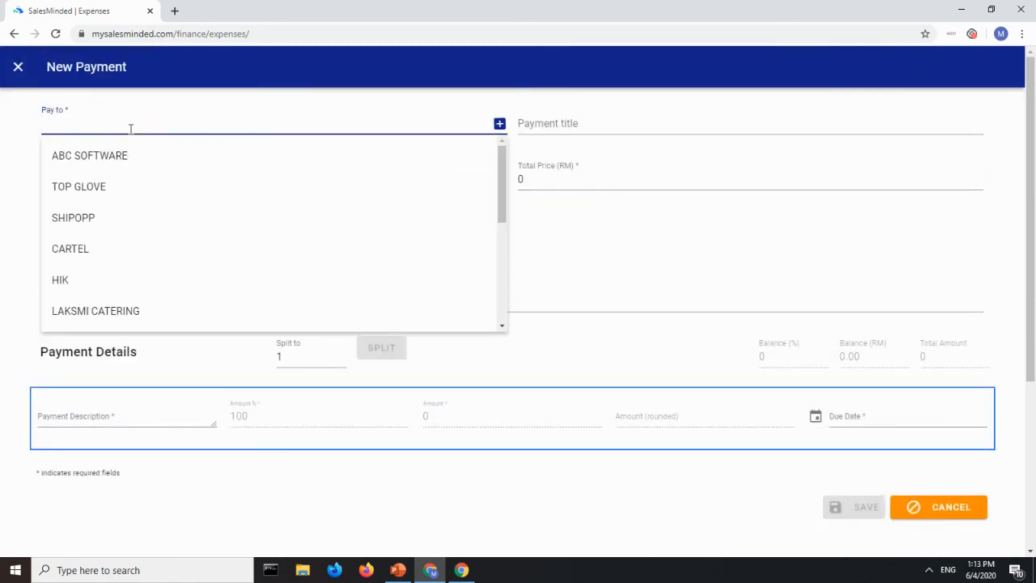
{"action": "type", "text": "A"}
{"action": "key", "text": "Down"}
{"action": "key", "text": "Down"}
{"action": "key", "text": "Down"}
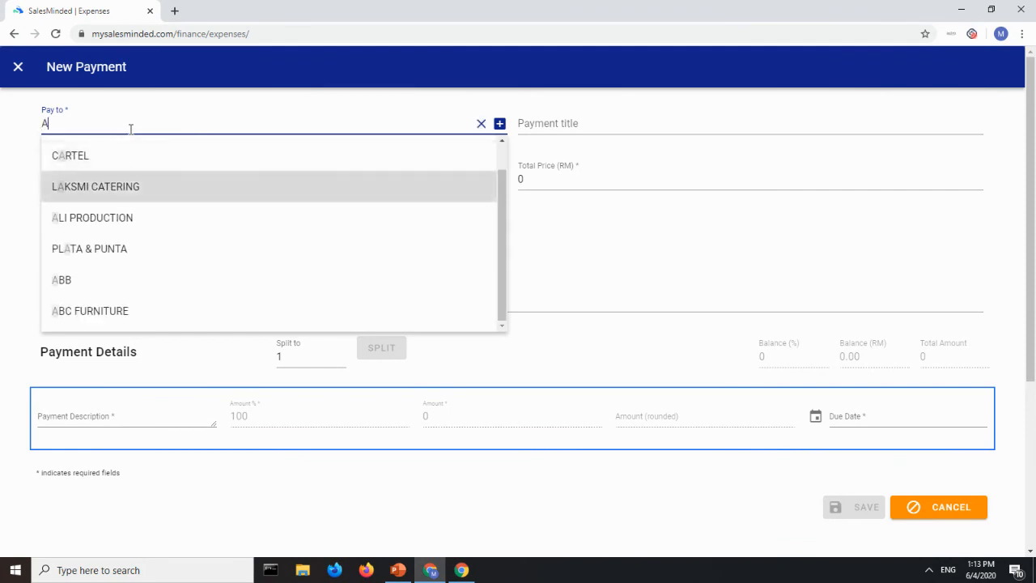
{"action": "key", "text": "Return"}
{"action": "left_click", "coordinate": [559, 127]}
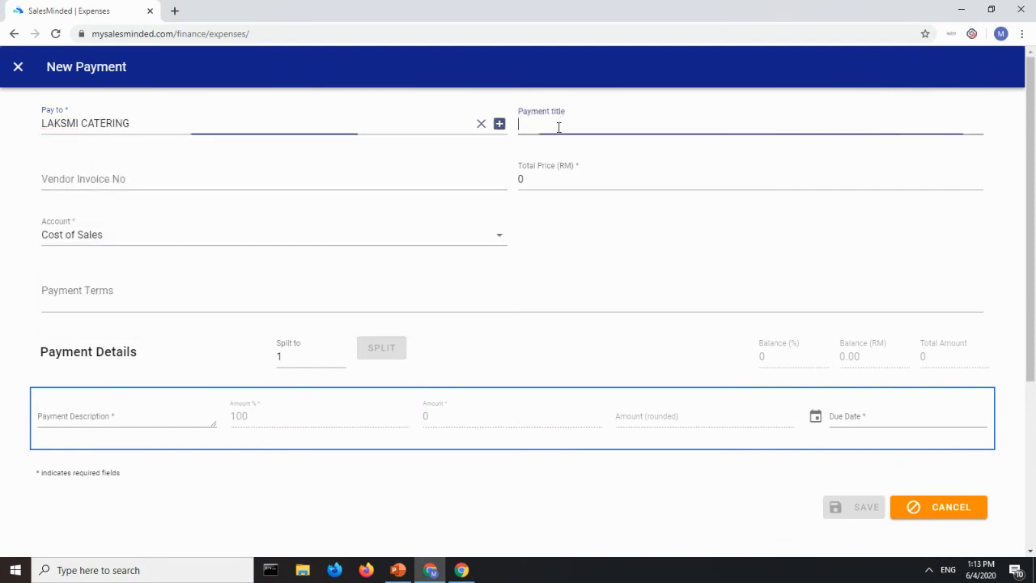
{"action": "type", "text": "PAYMENT FOR SERVICES"}
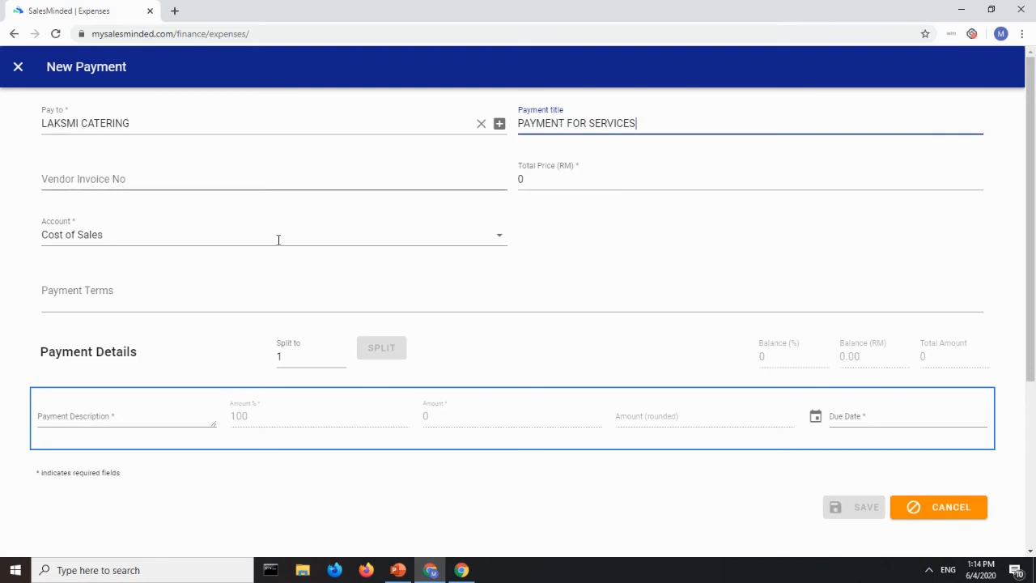
- Replace the payee with a newly added vendor named "NEW VENDOR"
{"action": "left_click", "coordinate": [202, 123]}
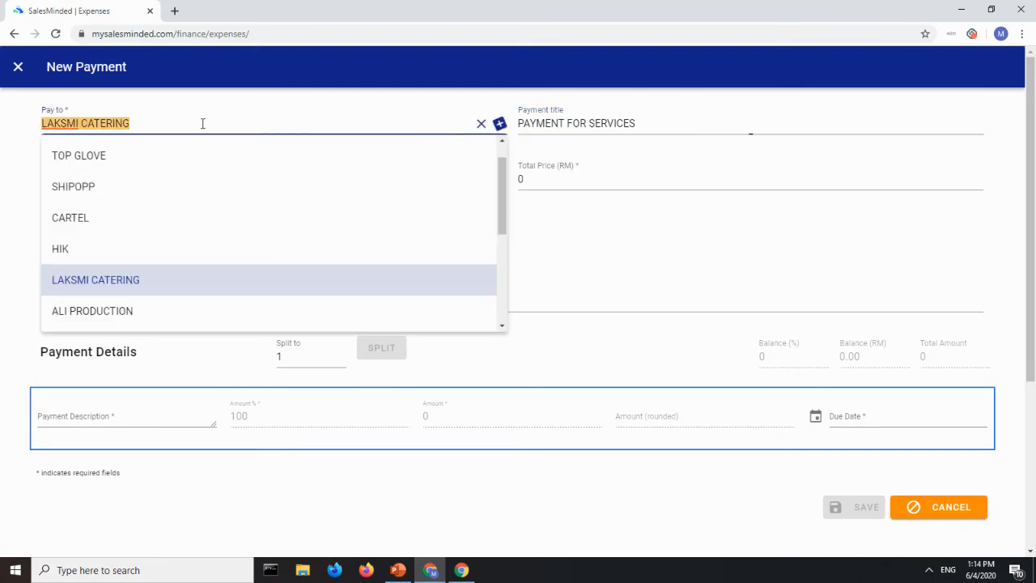
{"action": "key", "text": "BackSpace"}
{"action": "type", "text": "T"}
{"action": "key", "text": "BackSpace"}
{"action": "type", "text": "NEW VENDOR"}
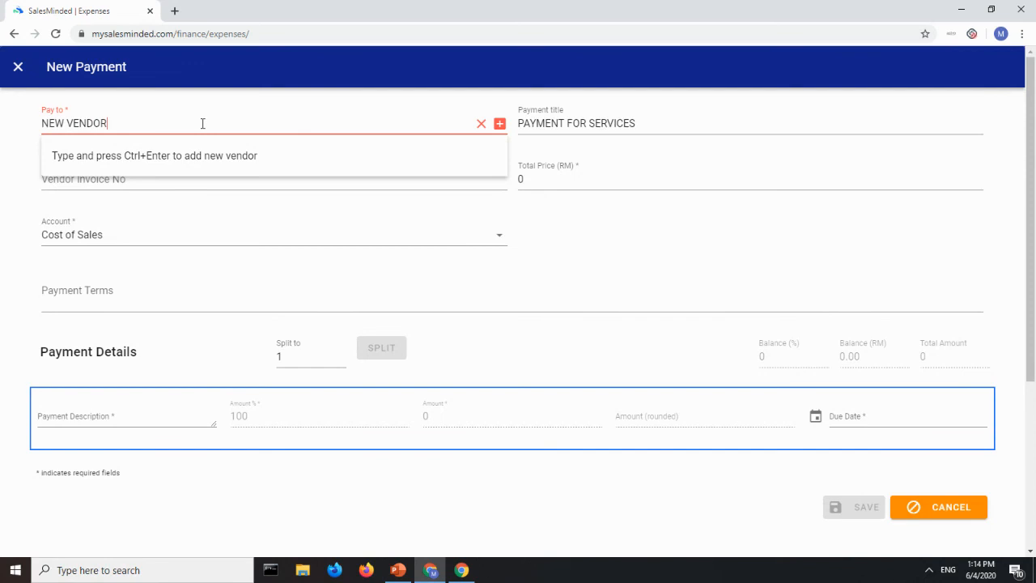
{"action": "key", "text": "ctrl+Return"}
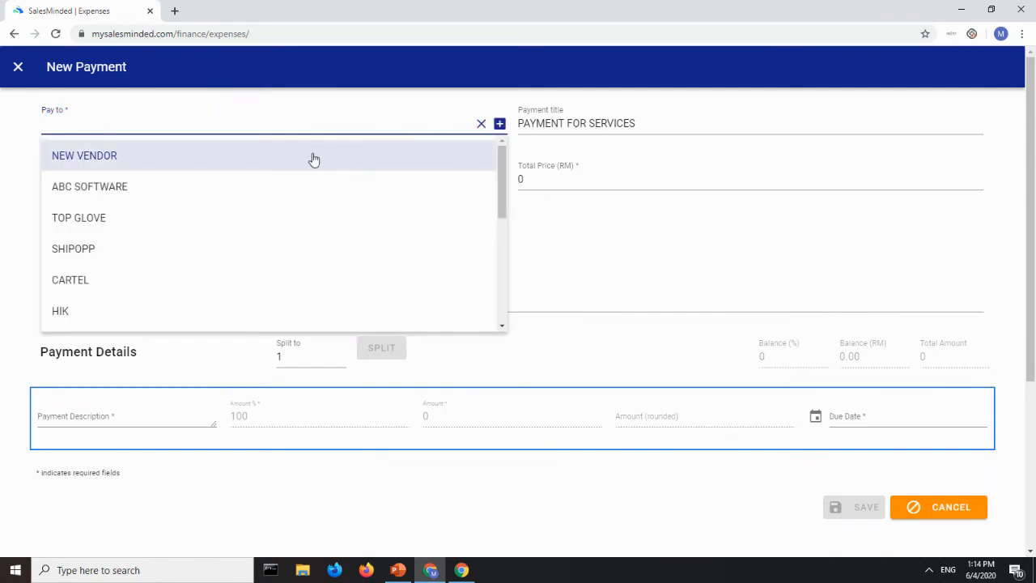
{"action": "left_click", "coordinate": [311, 153]}
- Set the total price to RM 1000 and split the payment into 2 parts
{"action": "left_click", "coordinate": [525, 187]}
{"action": "type", "text": "100"}
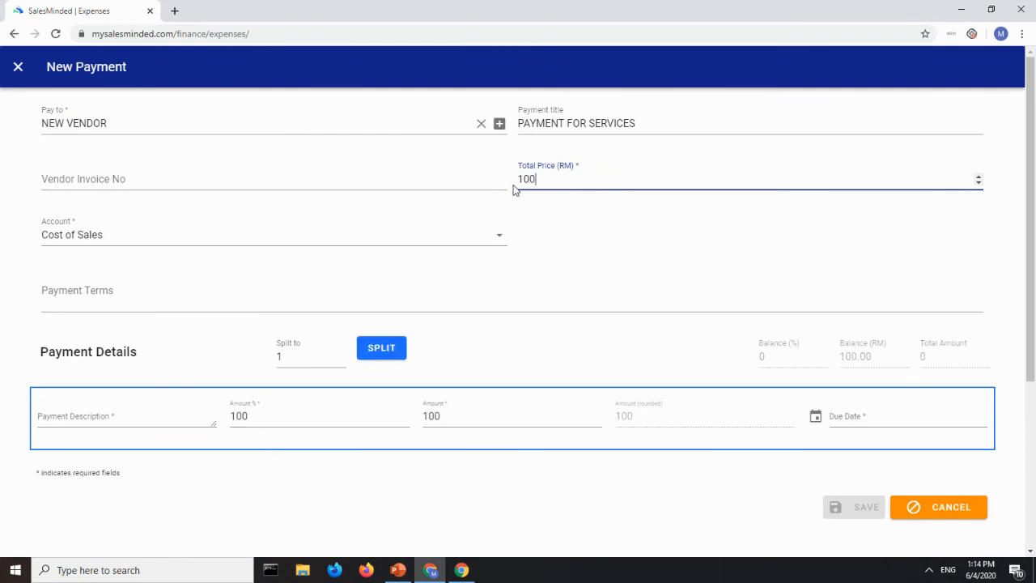
{"action": "type", "text": "0"}
{"action": "left_click", "coordinate": [465, 351]}
{"action": "left_click_drag", "start_coordinate": [311, 358], "coordinate": [264, 366]}
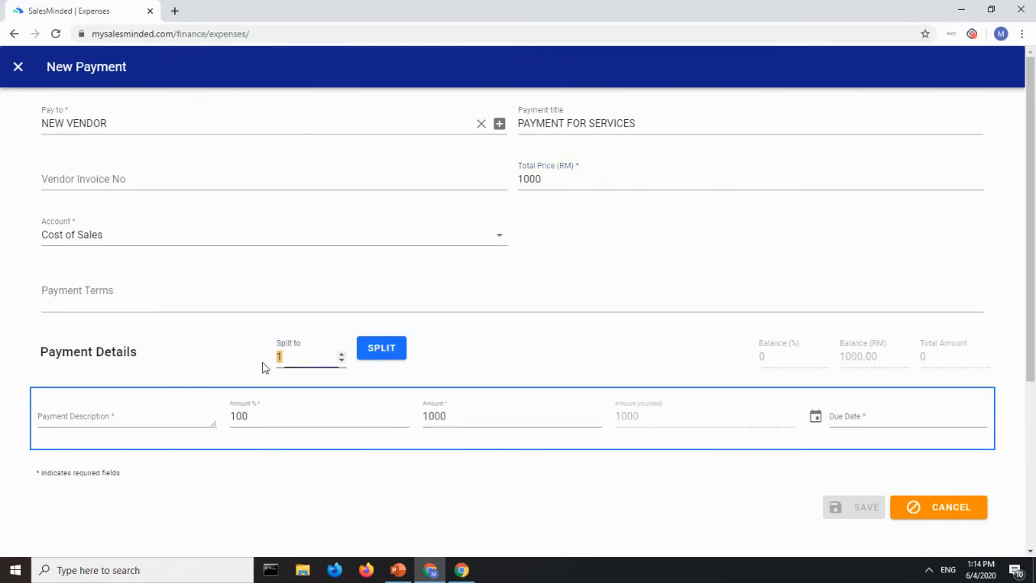
{"action": "type", "text": "2"}
{"action": "left_click", "coordinate": [374, 350]}
- Describe the first payment part as "CONFIRMATION" and the second as "DELIVERY"
{"action": "left_click", "coordinate": [82, 422]}
{"action": "type", "text": "CONF"}
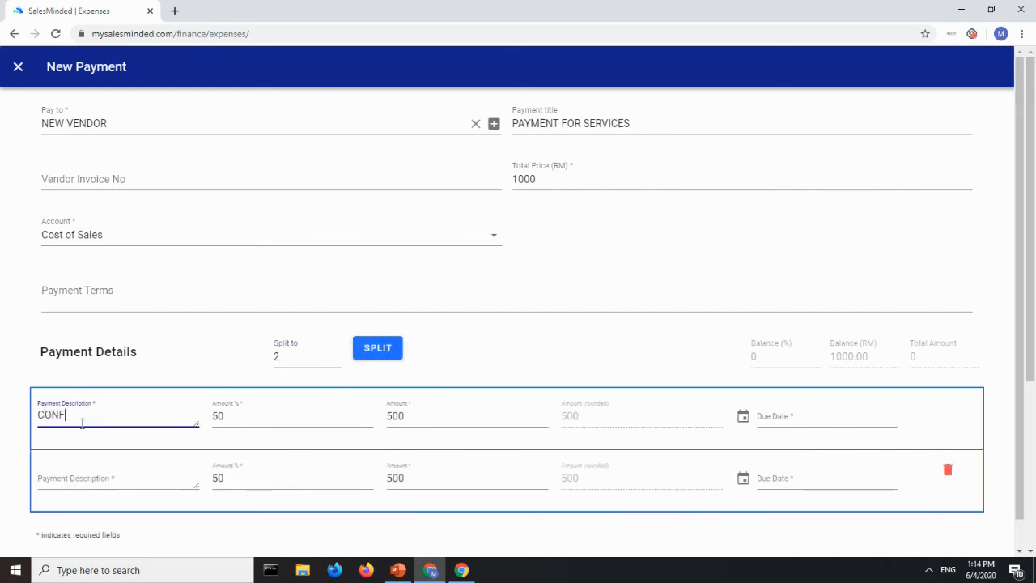
{"action": "type", "text": "IRMATION"}
{"action": "left_click", "coordinate": [78, 475]}
{"action": "type", "text": "DELIVERY"}
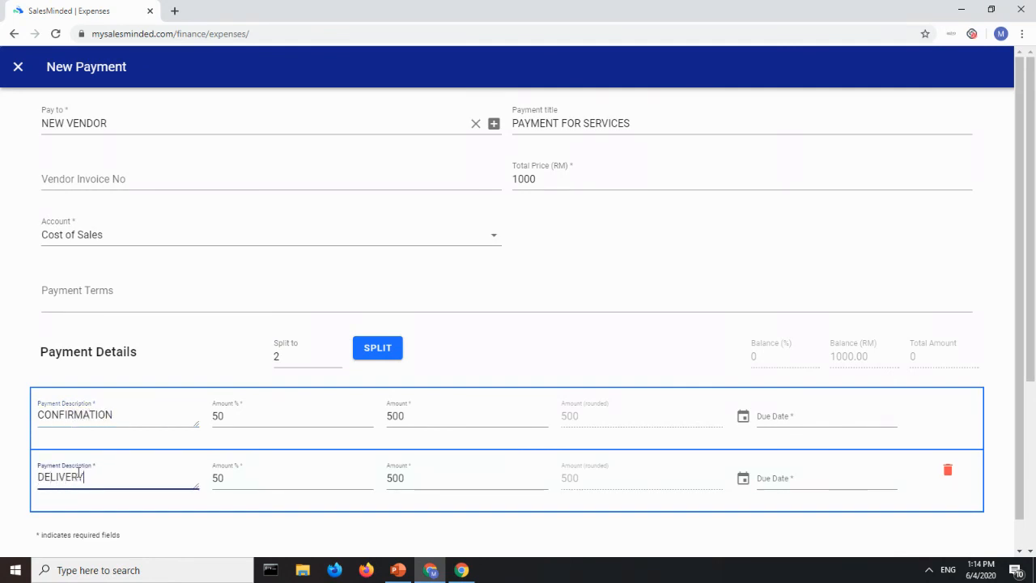
- Set the due dates to 2020-04-06 for the confirmation payment and 2020-04-30 for the delivery payment
{"action": "left_click", "coordinate": [823, 412]}
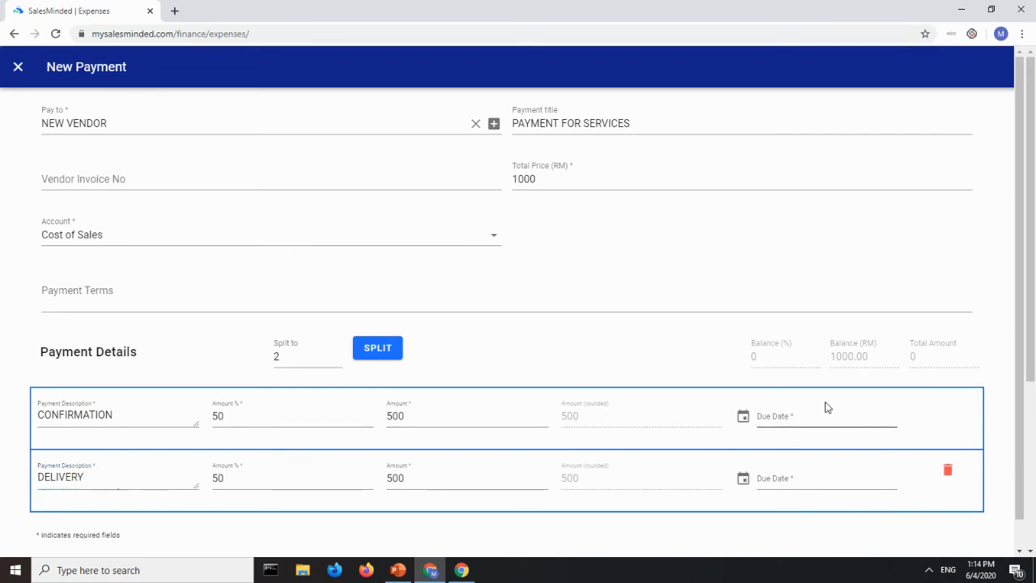
{"action": "left_click", "coordinate": [809, 450]}
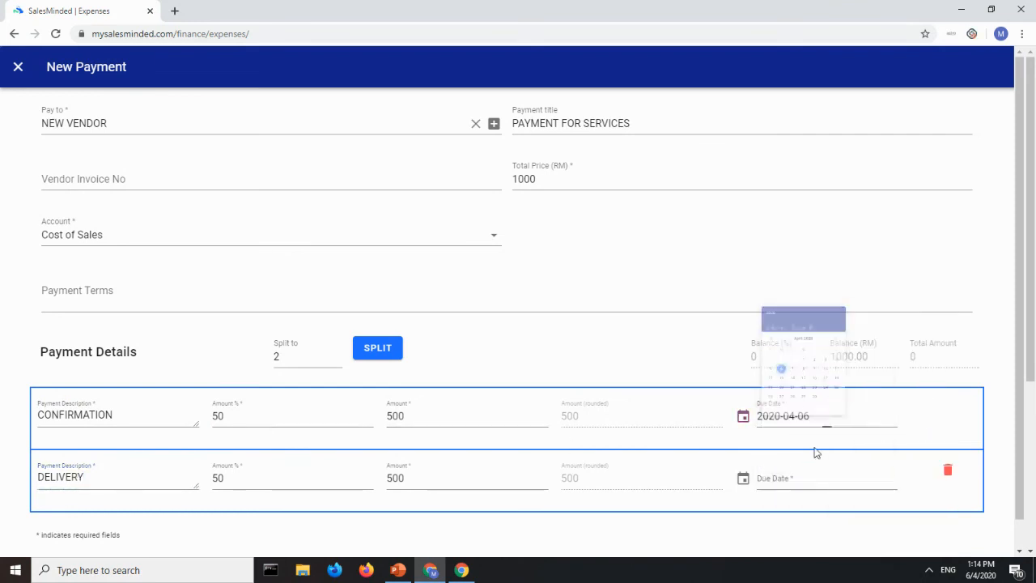
{"action": "left_click", "coordinate": [874, 484]}
{"action": "left_click", "coordinate": [879, 507]}
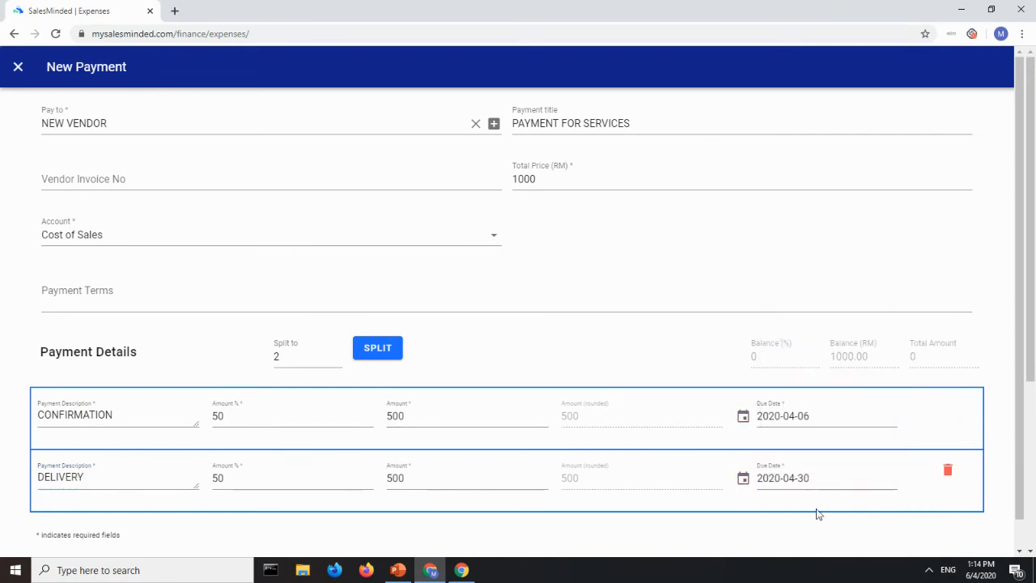
{"action": "scroll", "coordinate": [654, 361], "scroll_direction": "down", "scroll_amount": 1}
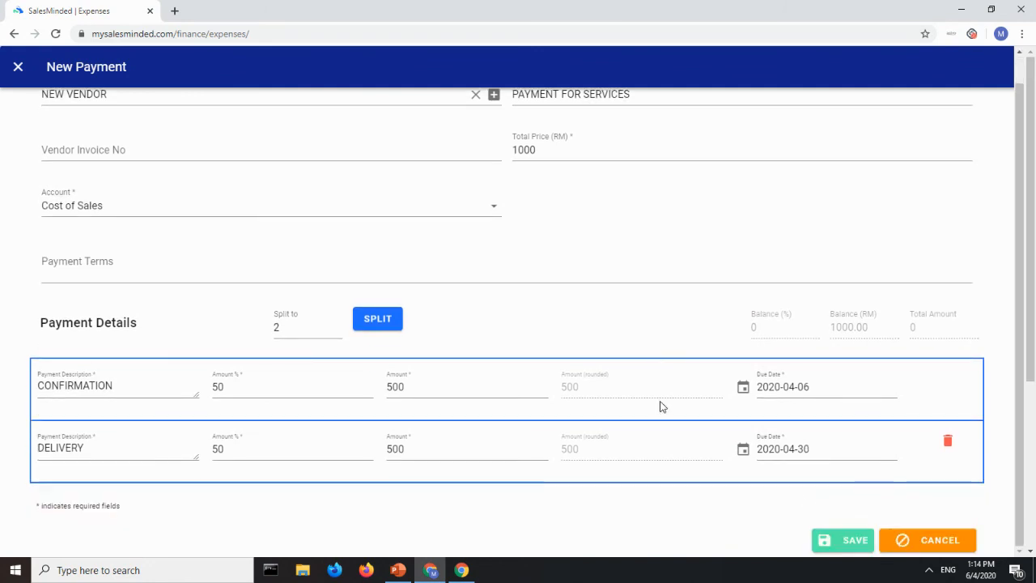
- Save the new expense and record a payment for the full balance of NEW VENDOR's CONFIRMATION milestone
{"action": "left_click", "coordinate": [853, 542]}
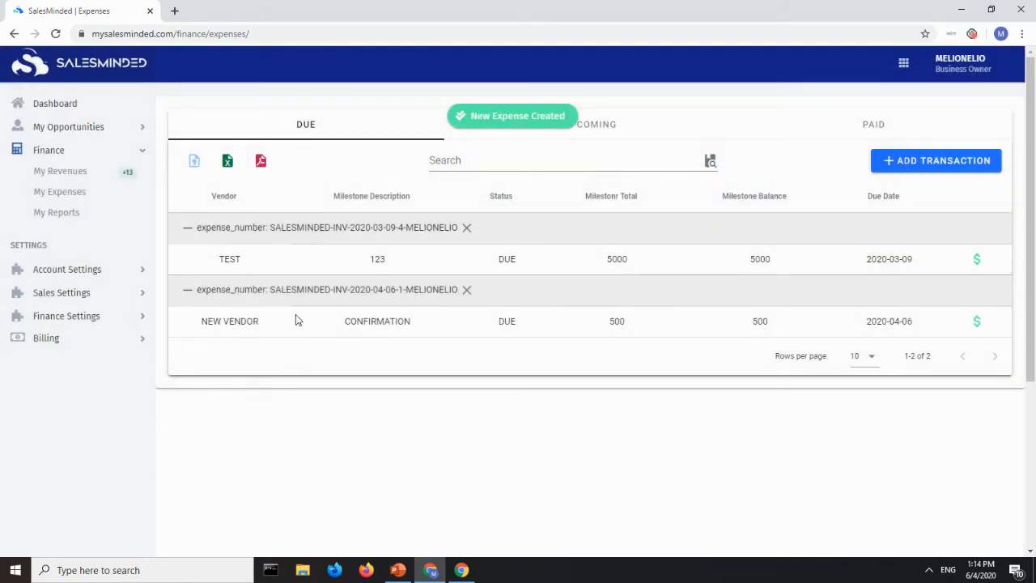
{"action": "left_click_drag", "start_coordinate": [278, 324], "coordinate": [197, 335]}
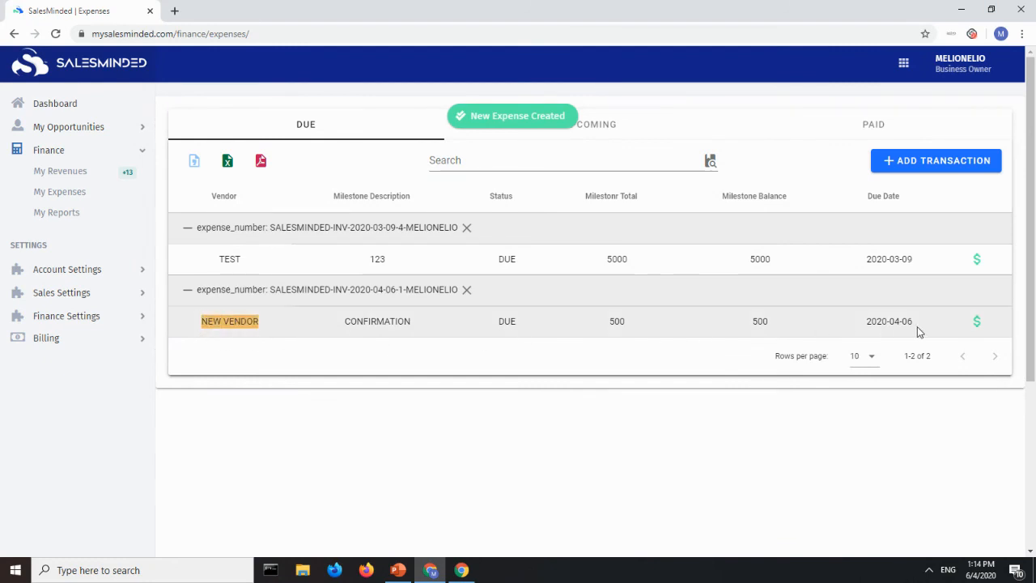
{"action": "left_click", "coordinate": [975, 323]}
{"action": "double_click", "coordinate": [279, 268]}
{"action": "key", "text": "ctrl+c"}
{"action": "left_click", "coordinate": [389, 324]}
{"action": "key", "text": "ctrl+v"}
{"action": "left_click", "coordinate": [594, 506]}
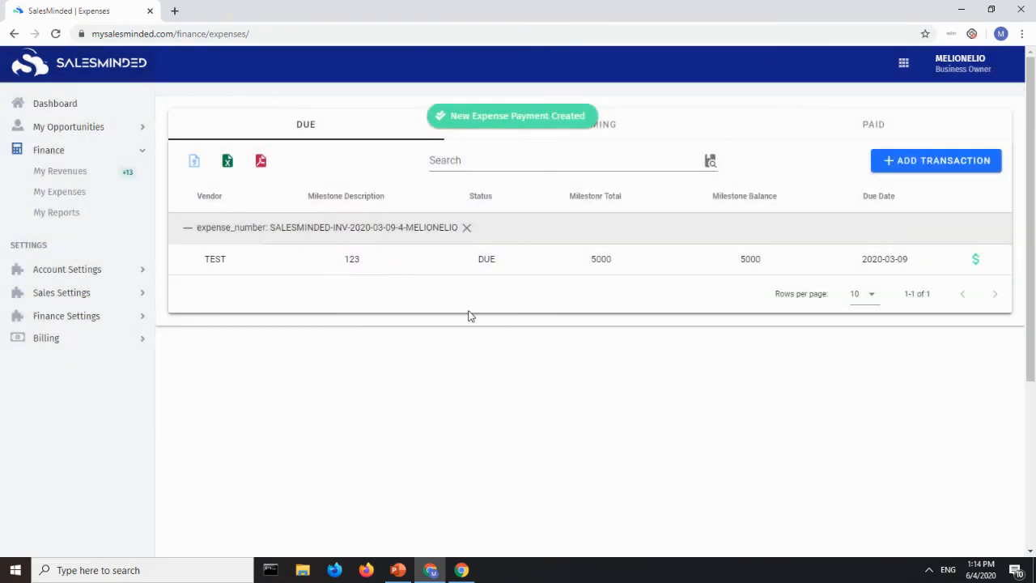
- Open the finance reports, browse the general ledger and AR aging report, and return to Profit & Loss
{"action": "left_click", "coordinate": [49, 212]}
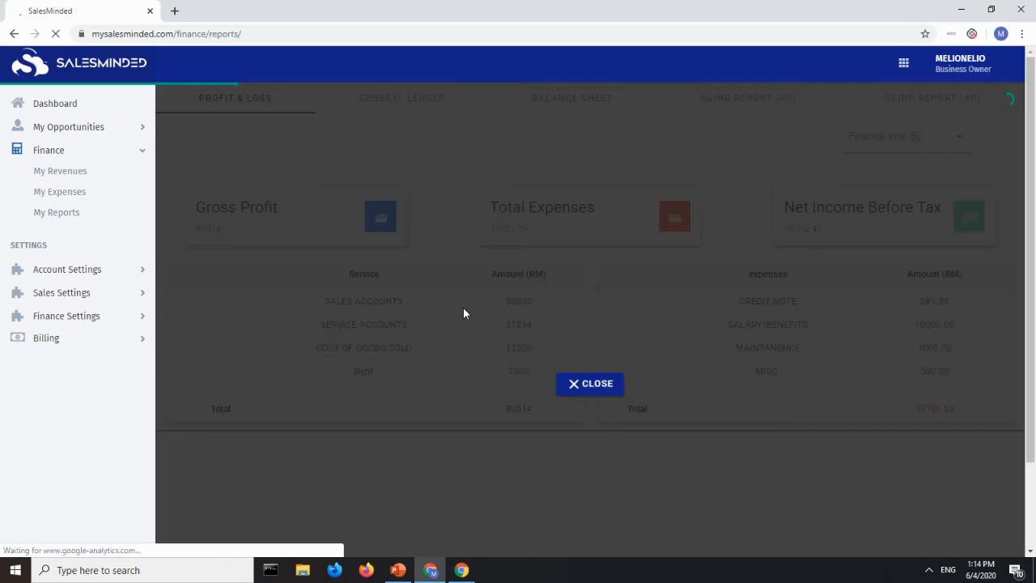
{"action": "left_click", "coordinate": [588, 383]}
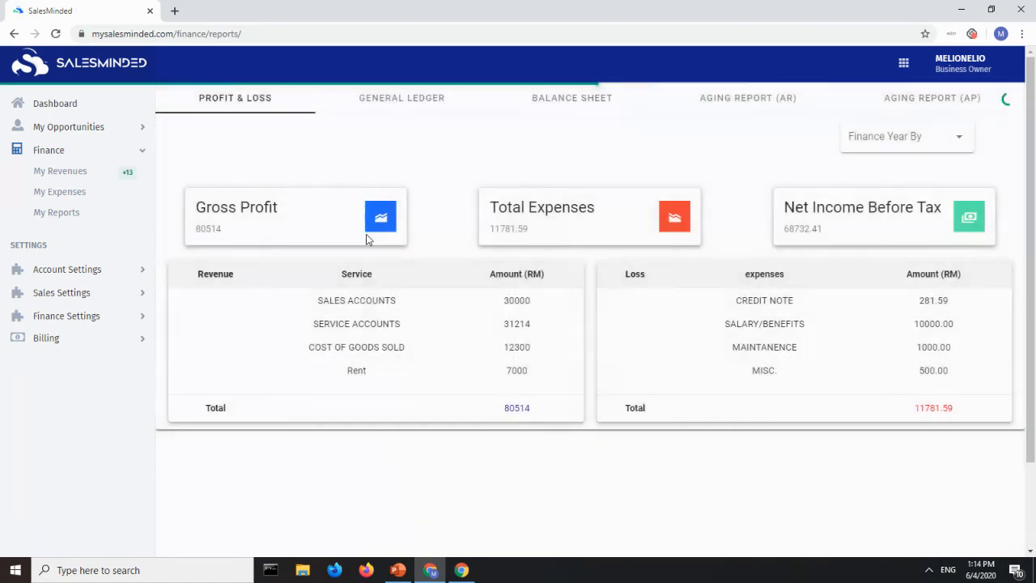
{"action": "left_click", "coordinate": [405, 98]}
{"action": "left_click", "coordinate": [689, 105]}
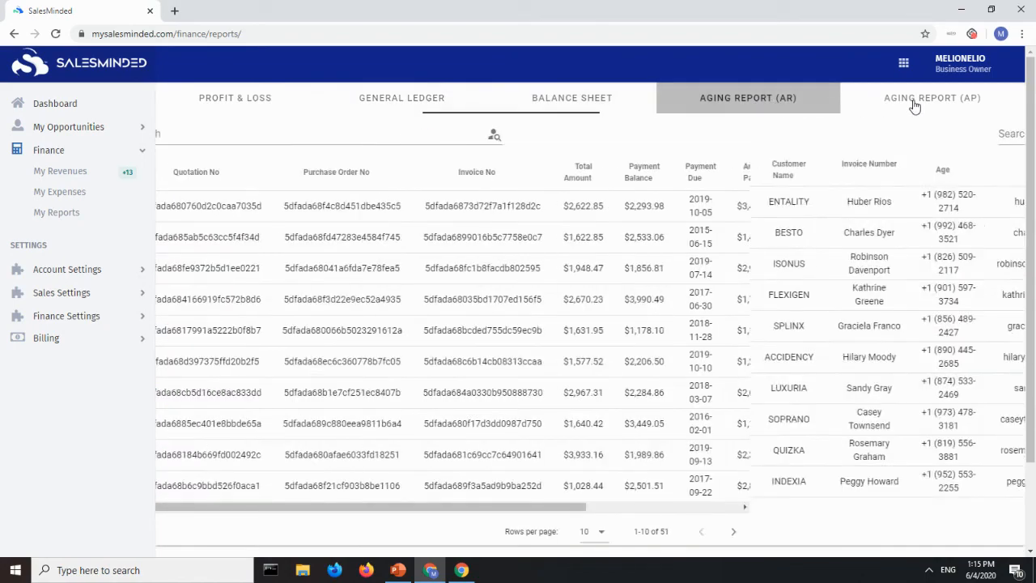
{"action": "left_click", "coordinate": [199, 99]}
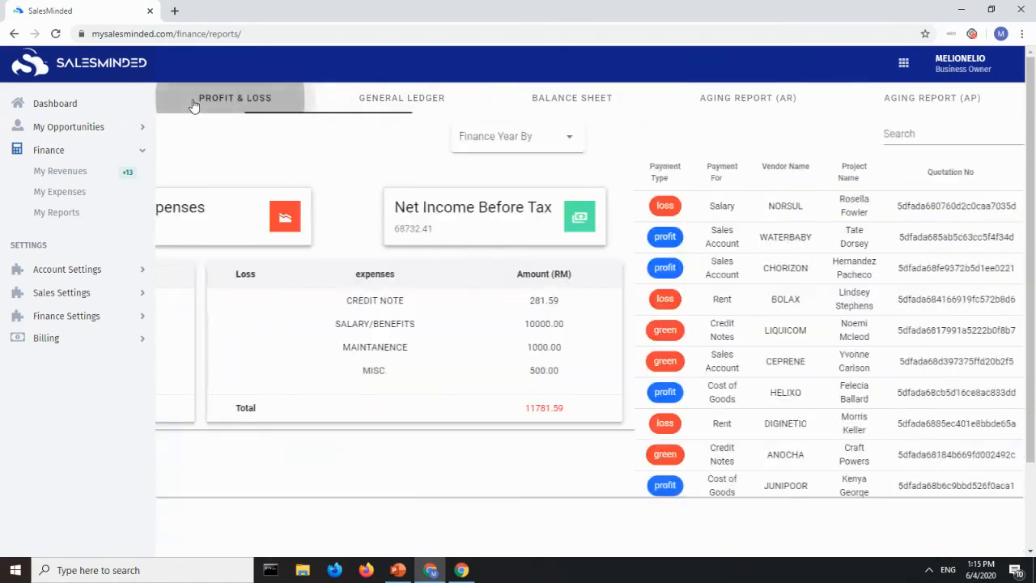
- Review the dashboard overview, including the revenue and expense chart, top closed deals, largest pipelines and pipeline breakdown
{"action": "left_click", "coordinate": [55, 104]}
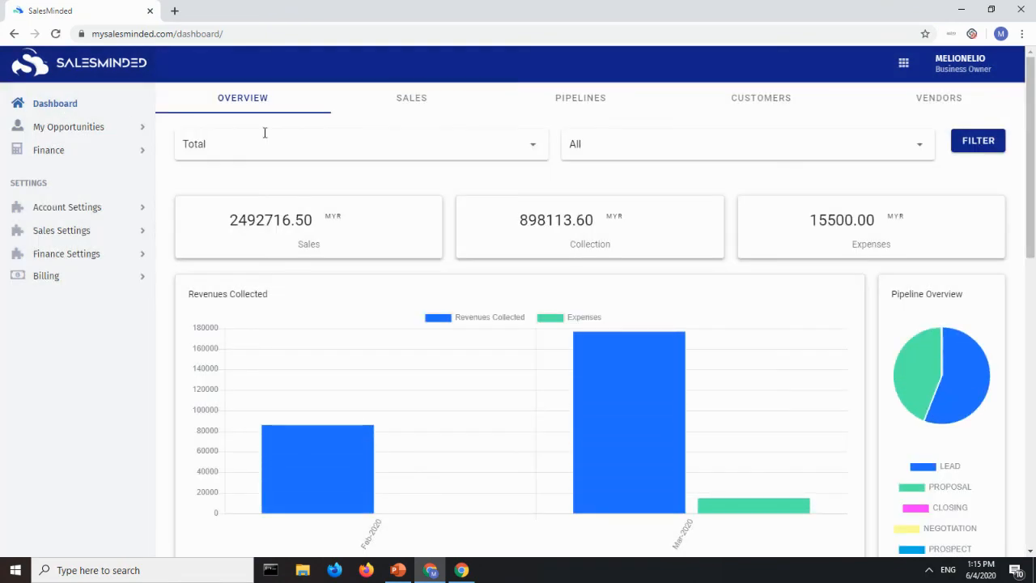
{"action": "scroll", "coordinate": [441, 152], "scroll_direction": "down", "scroll_amount": 4}
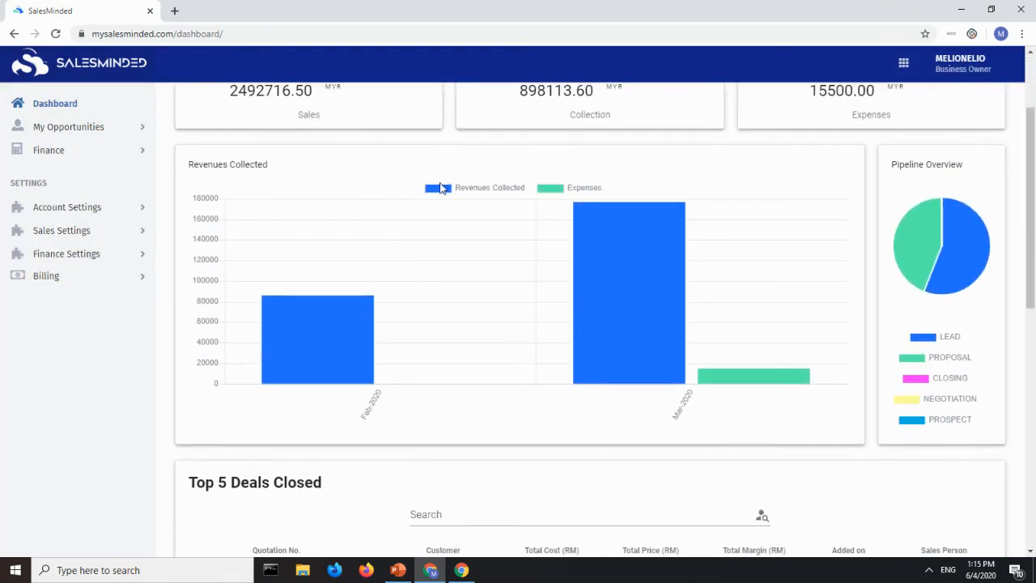
{"action": "scroll", "coordinate": [453, 319], "scroll_direction": "up", "scroll_amount": 2}
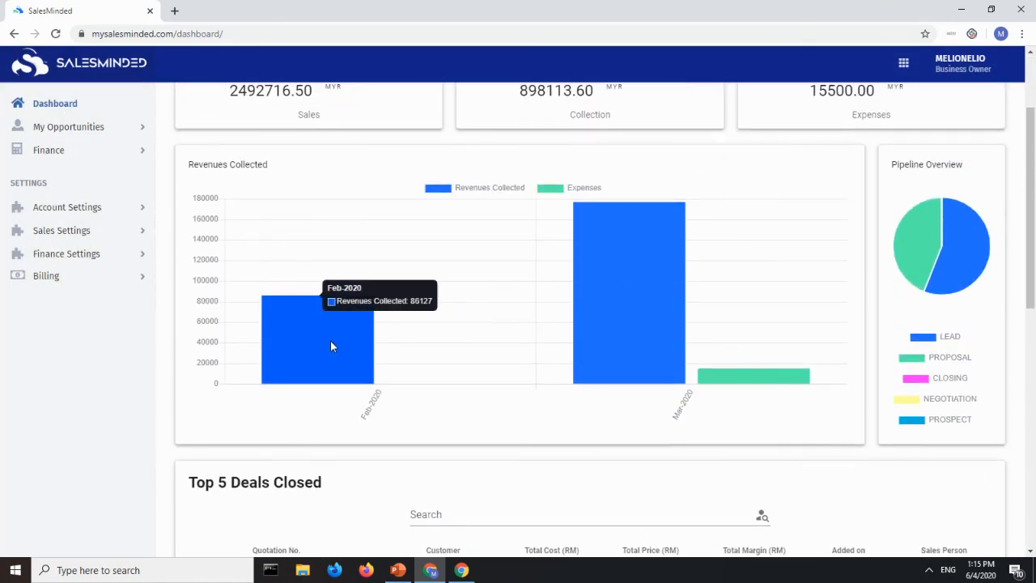
{"action": "mouse_move", "coordinate": [331, 329]}
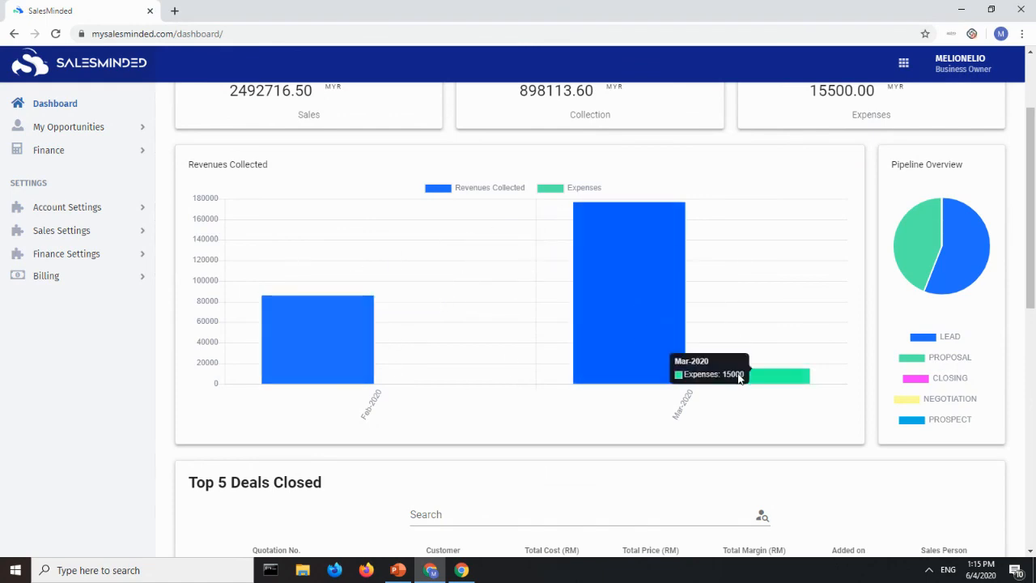
{"action": "scroll", "coordinate": [511, 284], "scroll_direction": "down", "scroll_amount": 2}
{"action": "scroll", "coordinate": [511, 284], "scroll_direction": "down", "scroll_amount": 2}
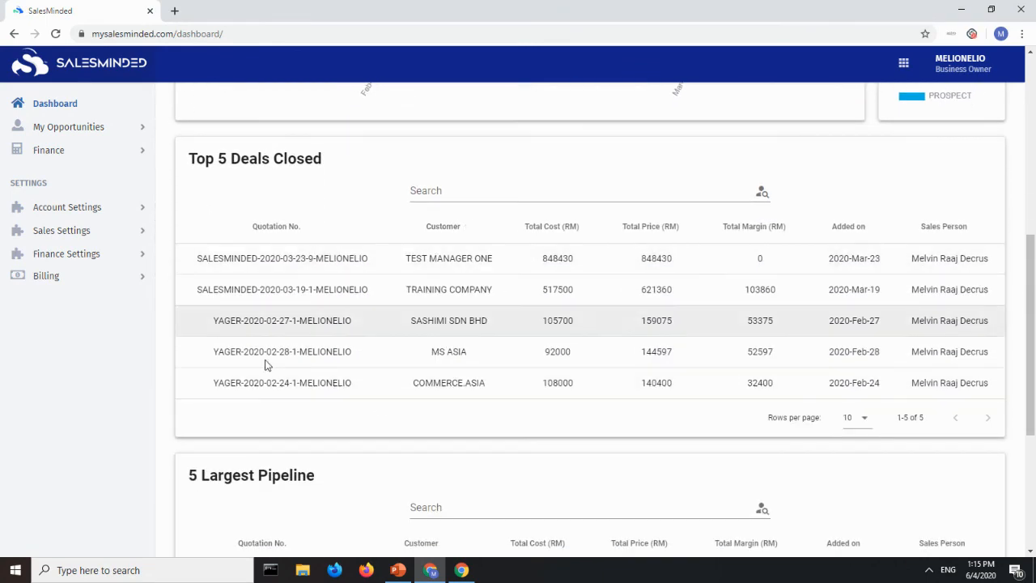
{"action": "scroll", "coordinate": [336, 326], "scroll_direction": "down", "scroll_amount": 1}
{"action": "scroll", "coordinate": [356, 308], "scroll_direction": "down", "scroll_amount": 2}
{"action": "scroll", "coordinate": [379, 438], "scroll_direction": "up", "scroll_amount": 6}
{"action": "mouse_move", "coordinate": [898, 387]}
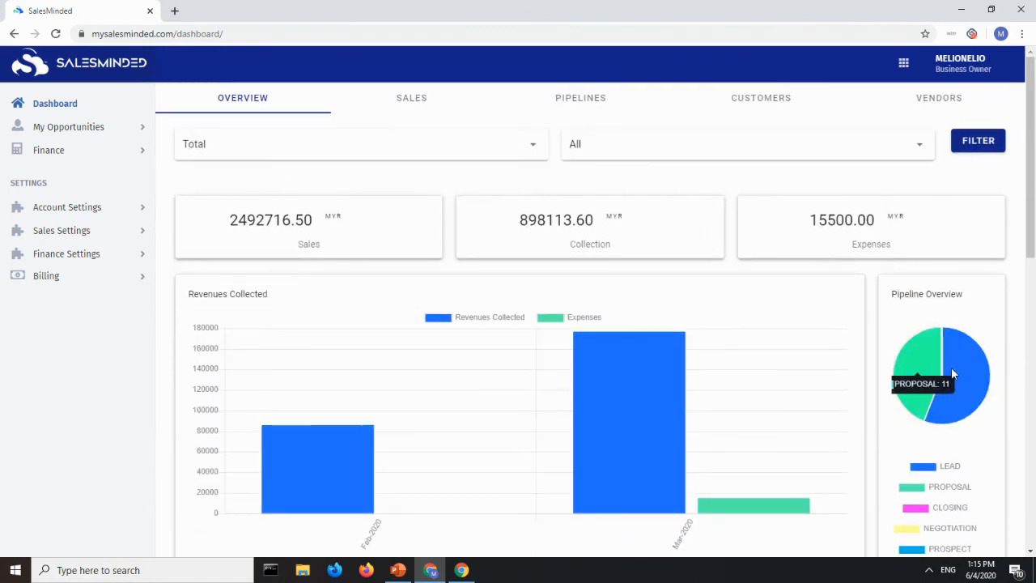
{"action": "scroll", "coordinate": [976, 373], "scroll_direction": "down", "scroll_amount": 1}
{"action": "scroll", "coordinate": [920, 376], "scroll_direction": "up", "scroll_amount": 1}
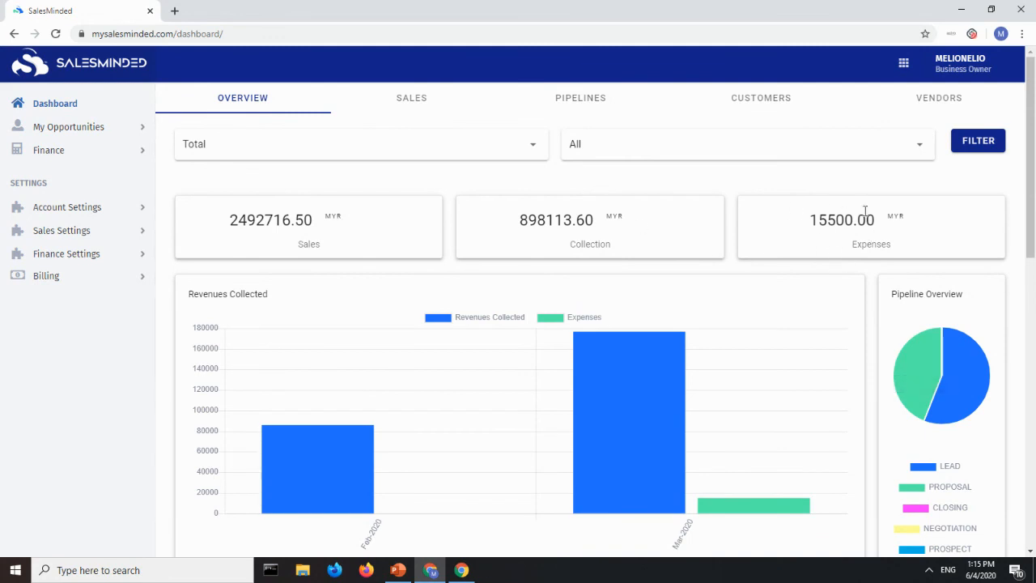
- Filter the dashboard overview by the OIL & GAS division and review its charts, closed deals and pipeline
{"action": "left_click", "coordinate": [311, 146]}
{"action": "left_click", "coordinate": [232, 213]}
{"action": "left_click", "coordinate": [251, 150]}
{"action": "left_click", "coordinate": [251, 181]}
{"action": "left_click", "coordinate": [257, 165]}
{"action": "left_click", "coordinate": [258, 213]}
{"action": "left_click", "coordinate": [978, 141]}
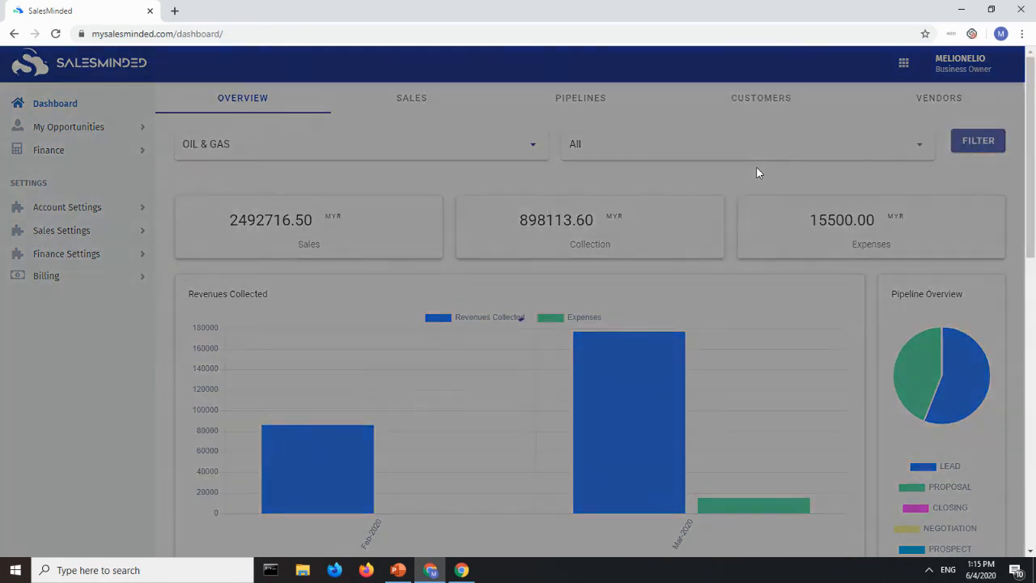
{"action": "scroll", "coordinate": [680, 267], "scroll_direction": "down", "scroll_amount": 2}
{"action": "scroll", "coordinate": [486, 356], "scroll_direction": "up", "scroll_amount": 1}
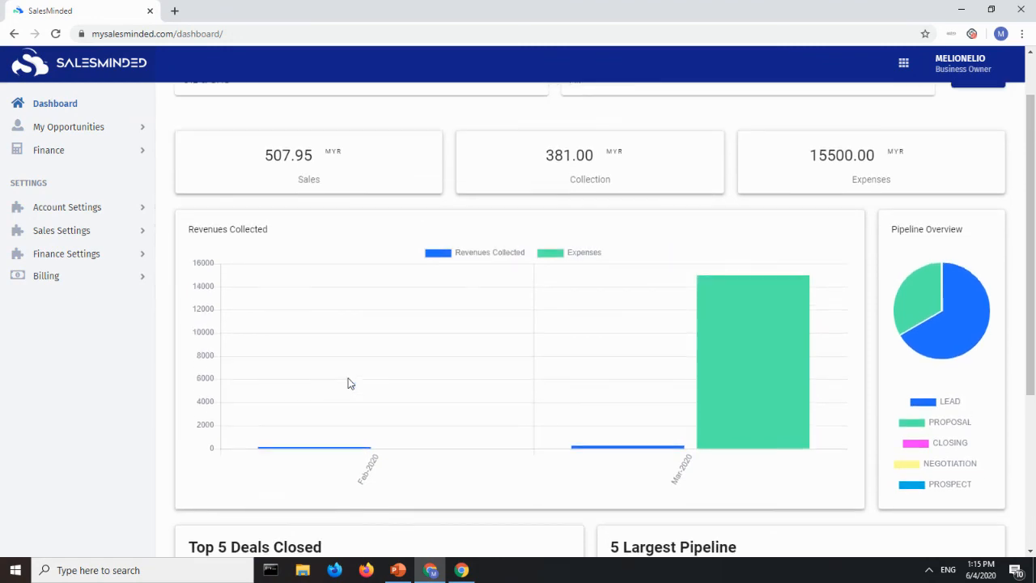
{"action": "scroll", "coordinate": [693, 389], "scroll_direction": "down", "scroll_amount": 4}
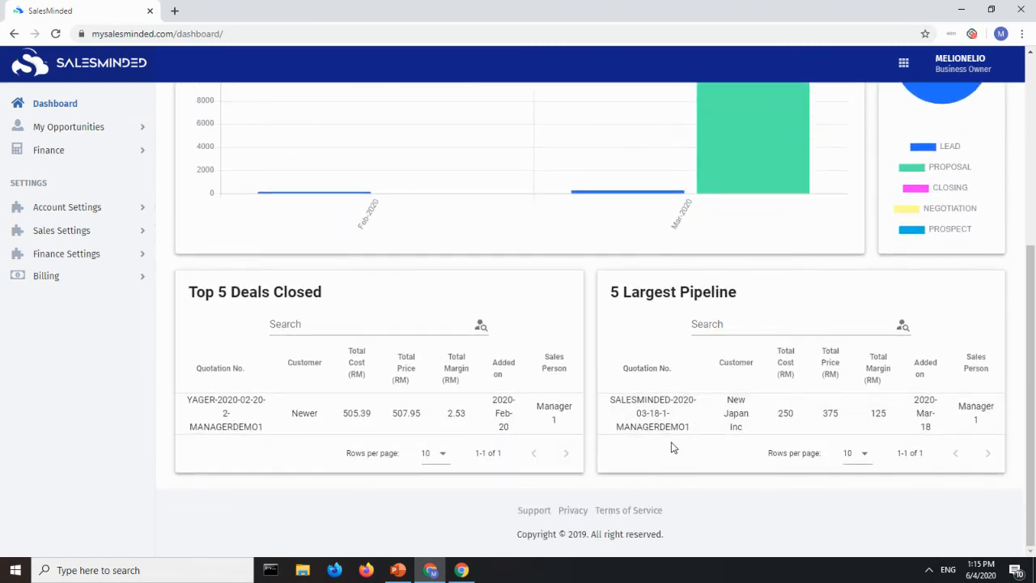
{"action": "scroll", "coordinate": [671, 447], "scroll_direction": "up", "scroll_amount": 3}
{"action": "scroll", "coordinate": [671, 448], "scroll_direction": "up", "scroll_amount": 2}
- Try the Custom Range and Today periods, and filter the OIL & GAS overview by Yesterday
{"action": "left_click", "coordinate": [661, 158]}
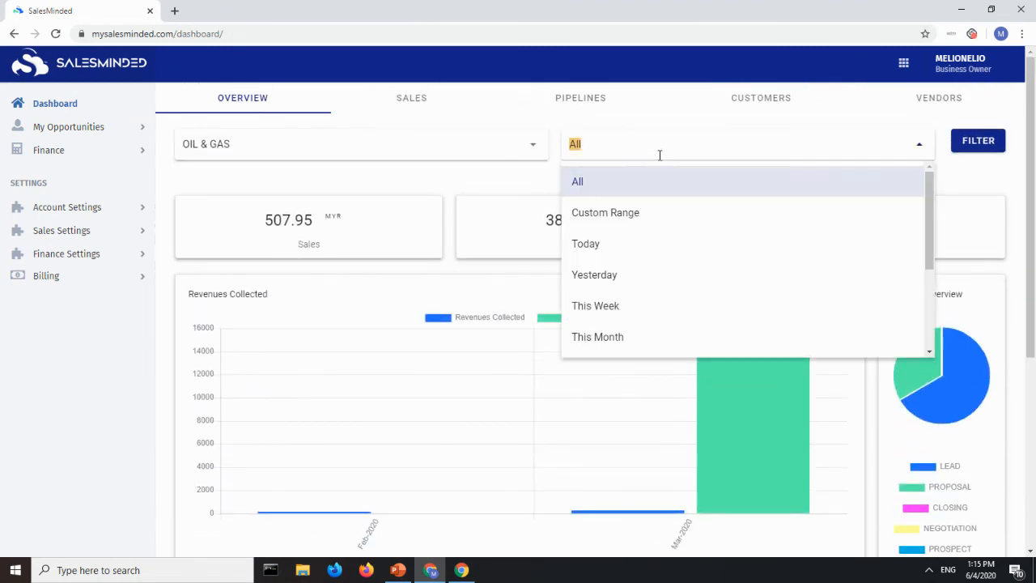
{"action": "left_click", "coordinate": [648, 206]}
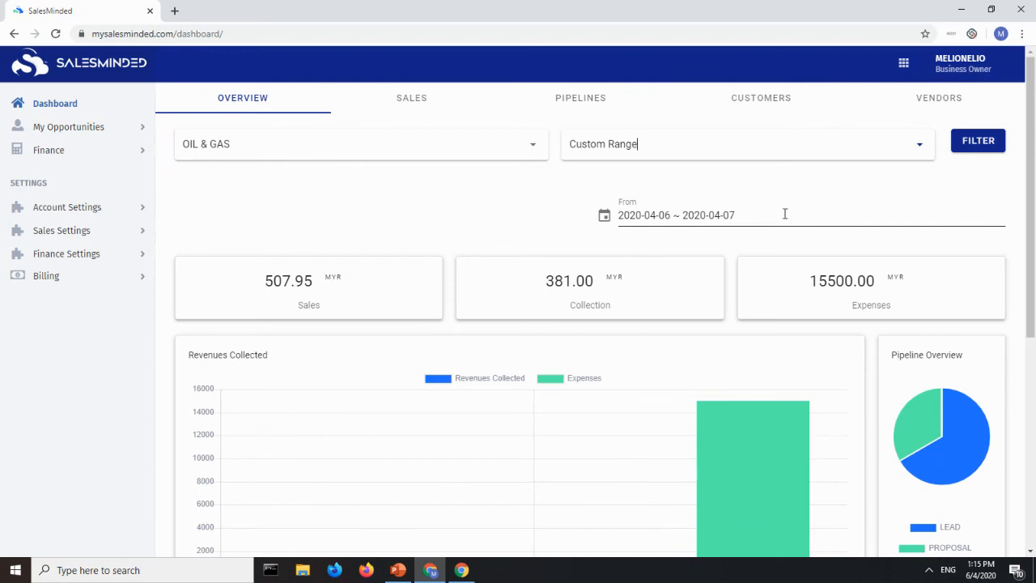
{"action": "left_click", "coordinate": [862, 144]}
{"action": "left_click", "coordinate": [613, 243]}
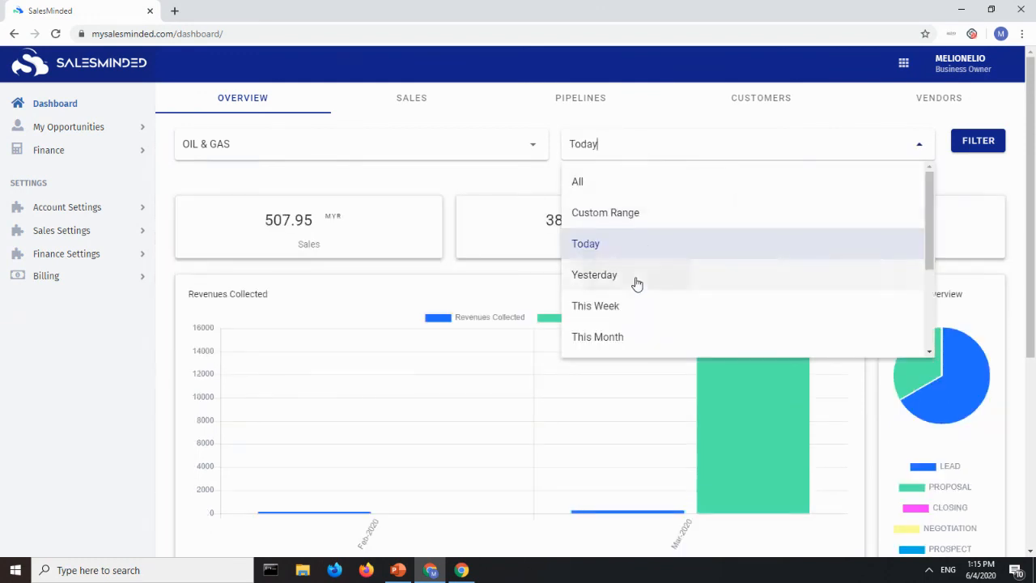
{"action": "left_click", "coordinate": [637, 279]}
{"action": "left_click", "coordinate": [970, 149]}
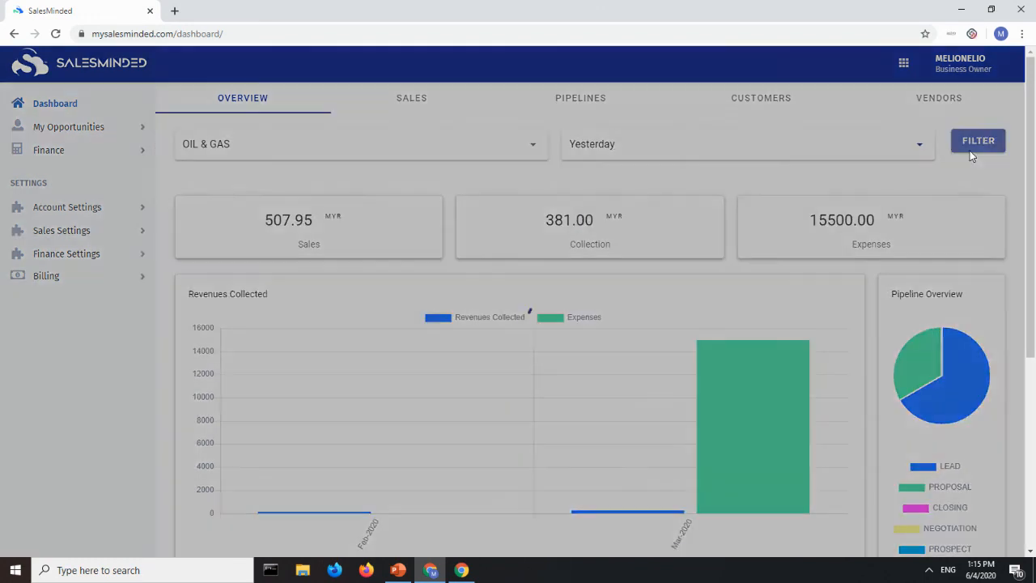
- Filter the overview for the Total of all divisions and set the period selection back to All
{"action": "left_click", "coordinate": [418, 154]}
{"action": "left_click", "coordinate": [254, 178]}
{"action": "left_click", "coordinate": [989, 147]}
{"action": "scroll", "coordinate": [557, 194], "scroll_direction": "down", "scroll_amount": 1}
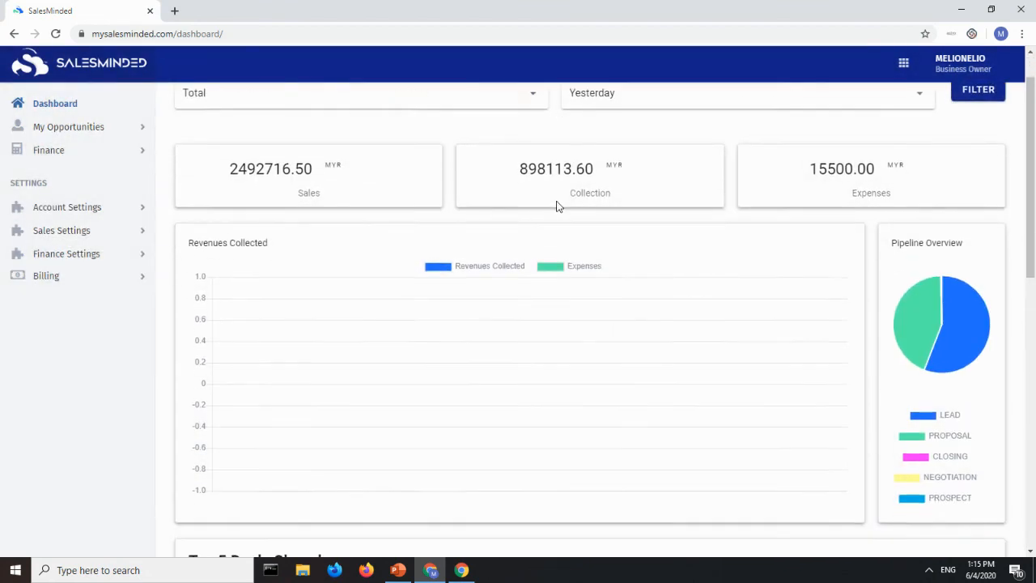
{"action": "scroll", "coordinate": [557, 203], "scroll_direction": "up", "scroll_amount": 1}
{"action": "left_click", "coordinate": [611, 148]}
{"action": "left_click", "coordinate": [599, 185]}
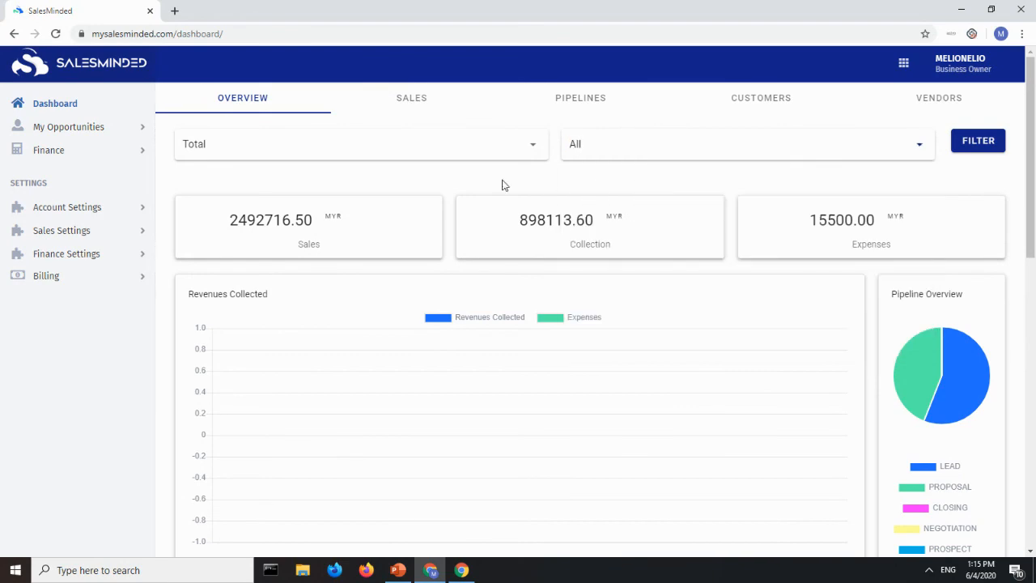
- Review the Sales dashboard's revenue chart, top 5 orders and top 5 sales persons
{"action": "left_click", "coordinate": [418, 98]}
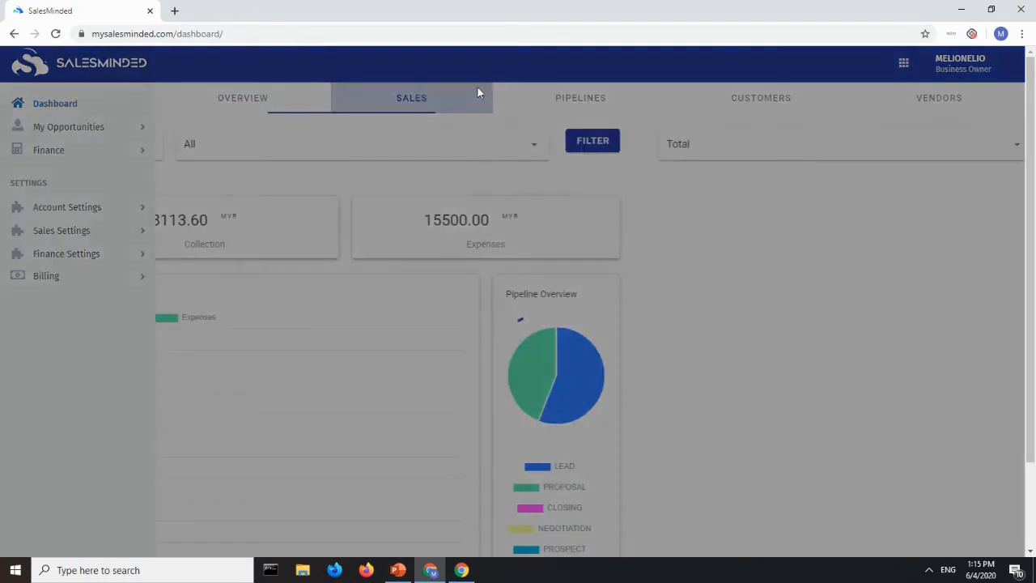
{"action": "scroll", "coordinate": [504, 202], "scroll_direction": "down", "scroll_amount": 2}
{"action": "scroll", "coordinate": [518, 275], "scroll_direction": "down", "scroll_amount": 2}
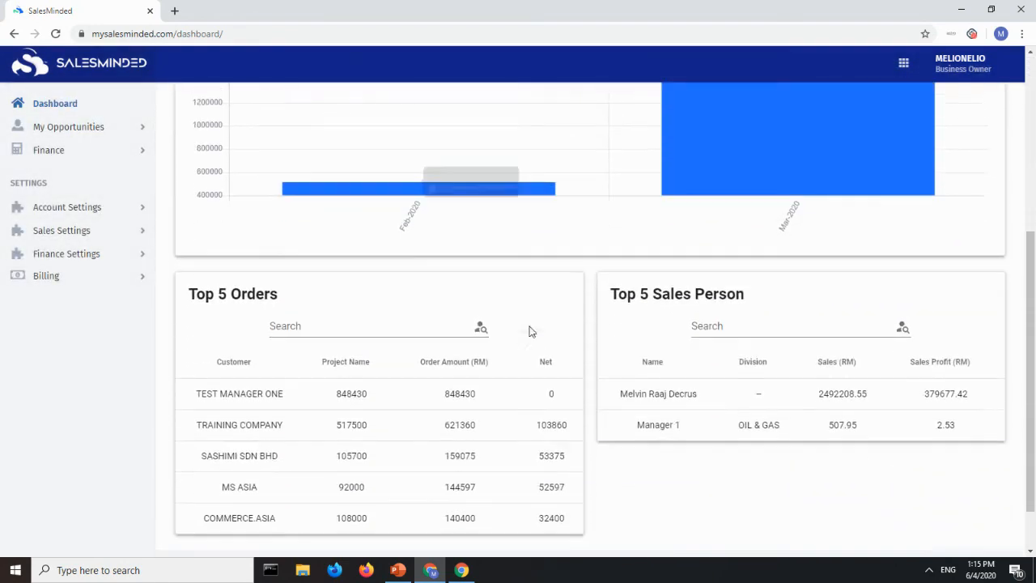
{"action": "scroll", "coordinate": [548, 351], "scroll_direction": "up", "scroll_amount": 3}
- Review the Pipelines dashboard's stage summaries, focusing on the value and label of the Proposal stage
{"action": "left_click", "coordinate": [569, 104]}
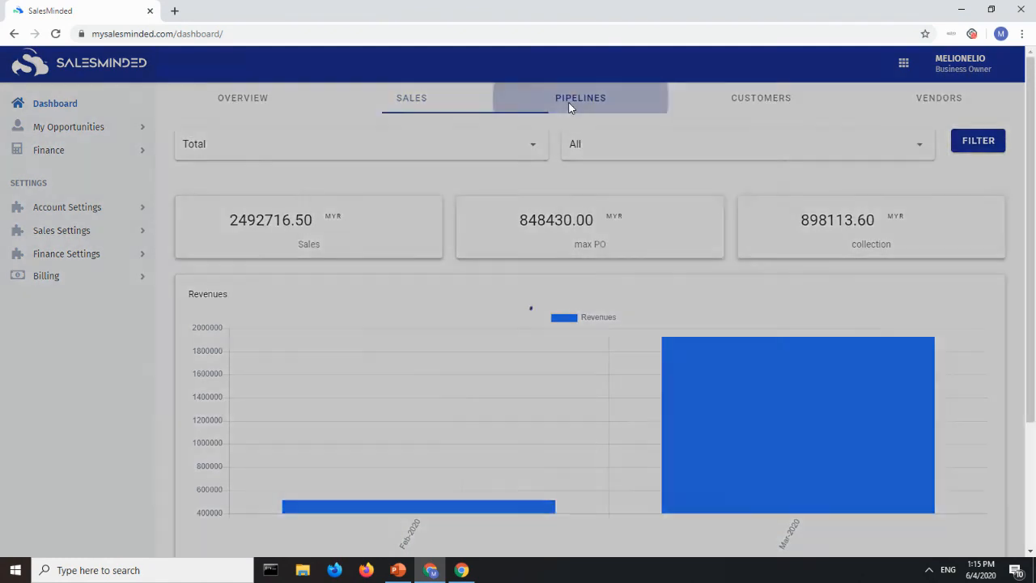
{"action": "scroll", "coordinate": [578, 252], "scroll_direction": "down", "scroll_amount": 2}
{"action": "scroll", "coordinate": [615, 350], "scroll_direction": "up", "scroll_amount": 2}
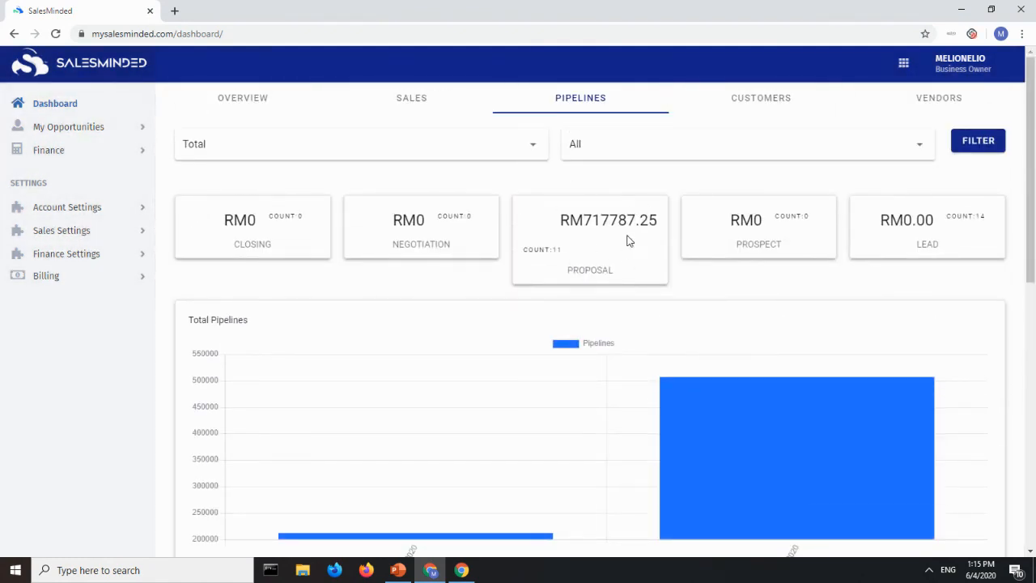
{"action": "left_click_drag", "start_coordinate": [660, 230], "coordinate": [584, 223]}
{"action": "left_click_drag", "start_coordinate": [617, 271], "coordinate": [566, 282]}
{"action": "left_click", "coordinate": [487, 281]}
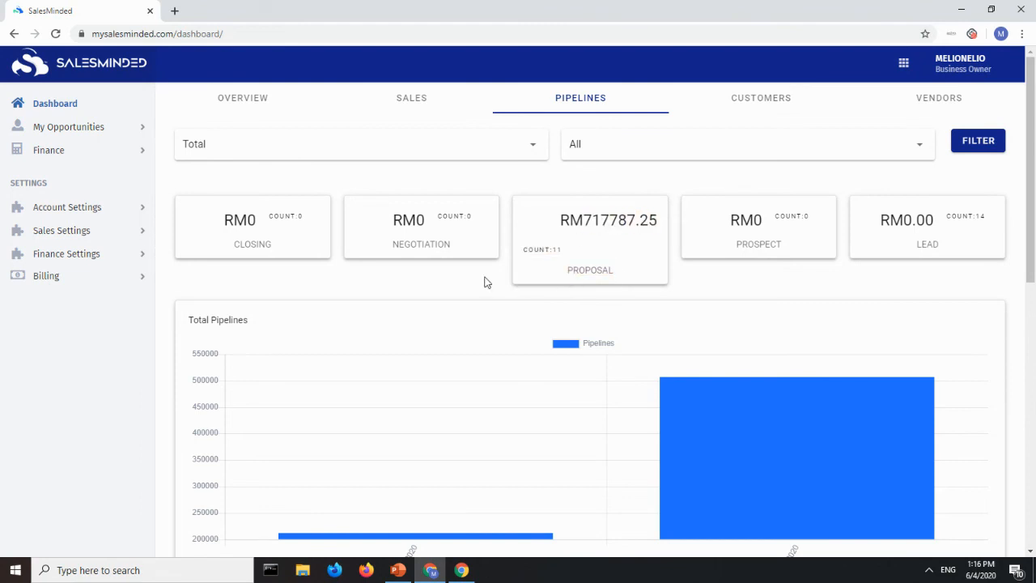
- Review the Customers dashboard's sales per customer chart, highest value customers and customers with most lost orders
{"action": "left_click", "coordinate": [743, 94]}
{"action": "scroll", "coordinate": [509, 362], "scroll_direction": "down", "scroll_amount": 1}
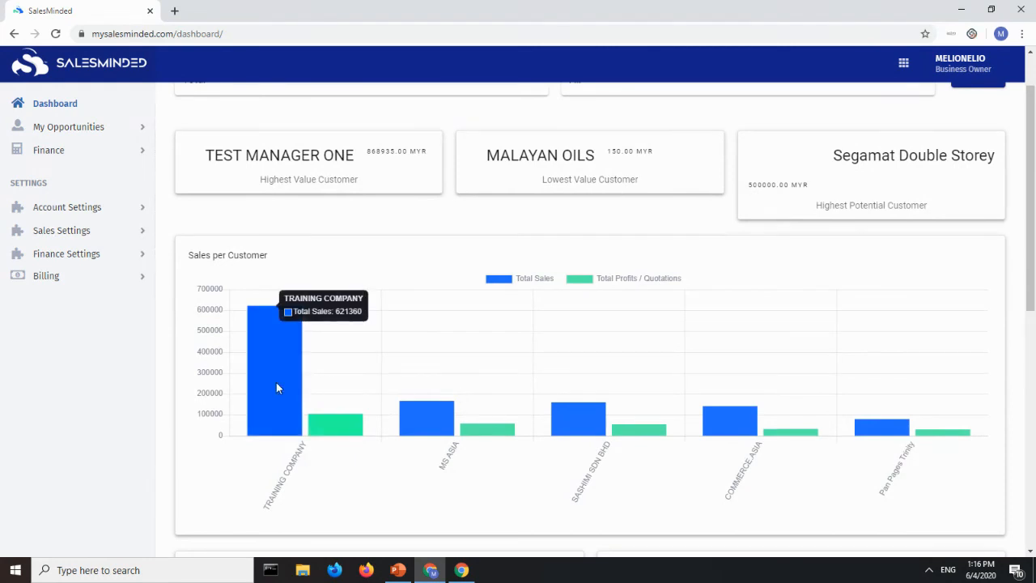
{"action": "scroll", "coordinate": [764, 418], "scroll_direction": "down", "scroll_amount": 4}
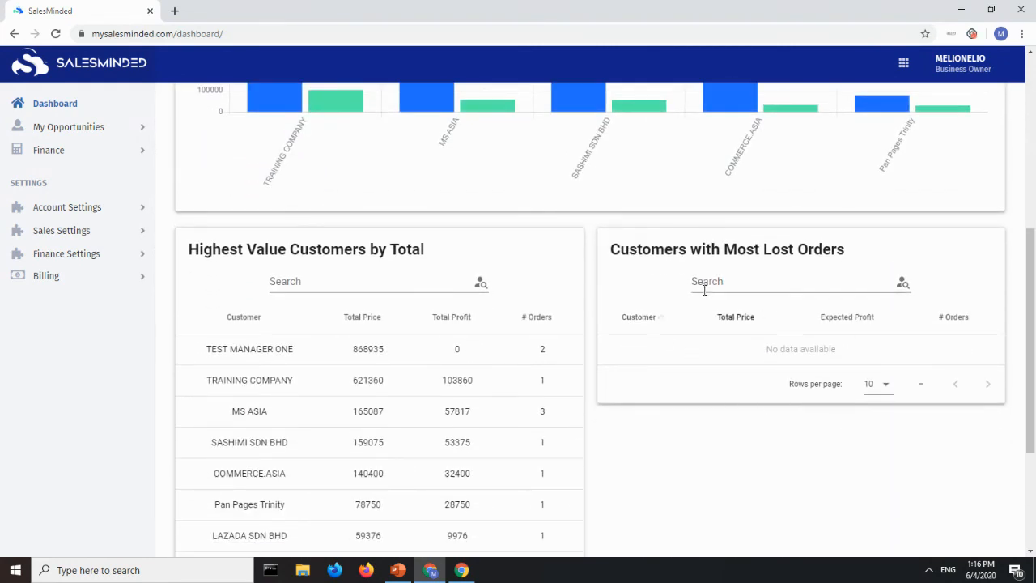
{"action": "scroll", "coordinate": [393, 351], "scroll_direction": "down", "scroll_amount": 1}
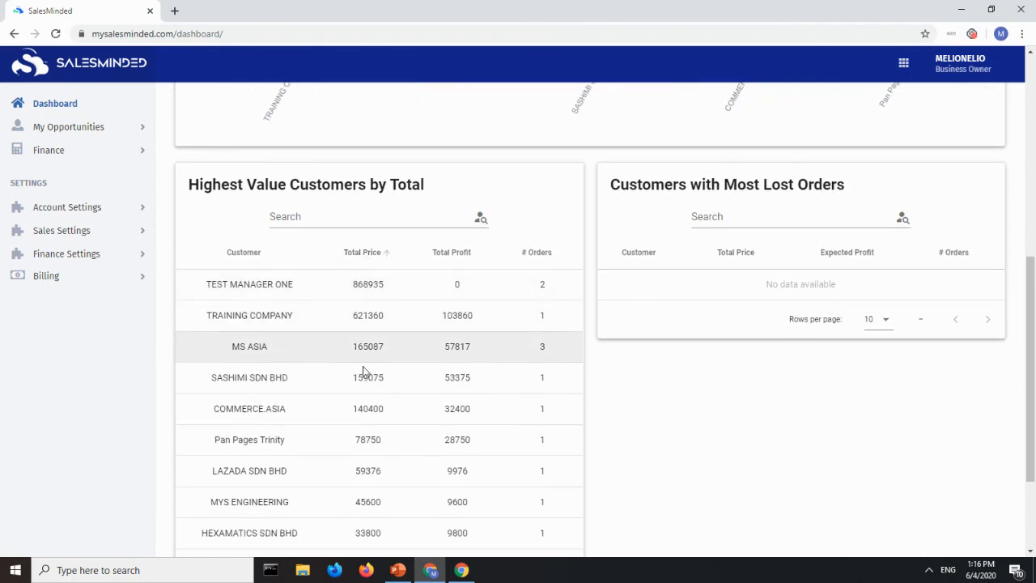
{"action": "scroll", "coordinate": [363, 348], "scroll_direction": "up", "scroll_amount": 7}
- Review the Vendors dashboard's sales by vendor chart and its tables of vendor sales and best products
{"action": "left_click", "coordinate": [943, 103]}
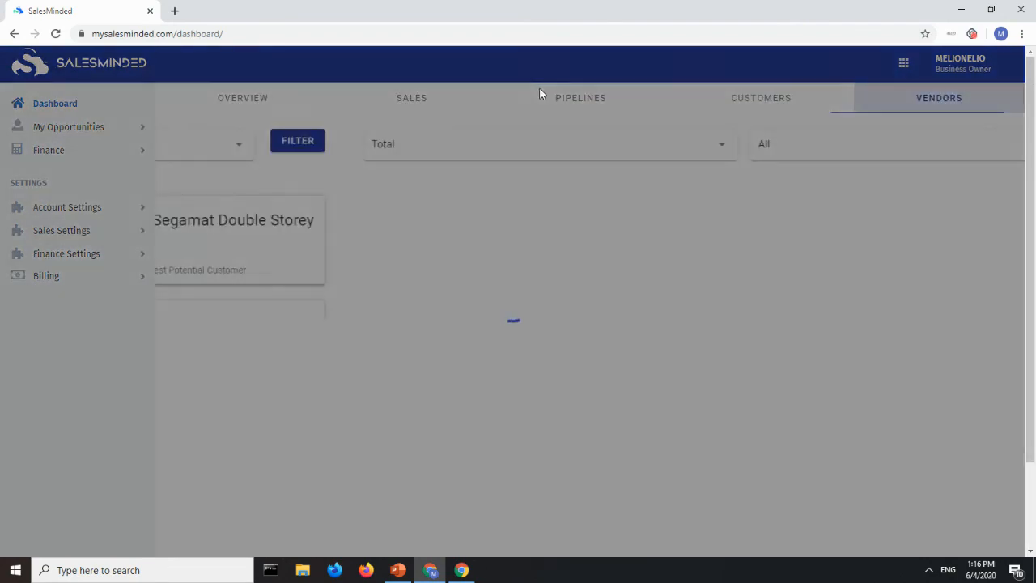
{"action": "scroll", "coordinate": [545, 247], "scroll_direction": "down", "scroll_amount": 3}
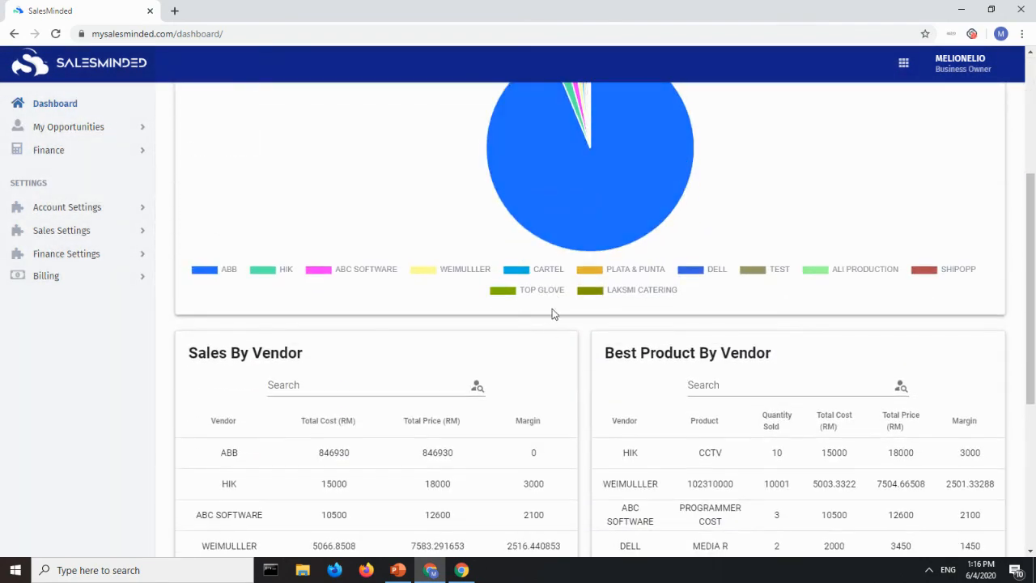
{"action": "scroll", "coordinate": [553, 294], "scroll_direction": "down", "scroll_amount": 3}
{"action": "scroll", "coordinate": [554, 378], "scroll_direction": "up", "scroll_amount": 5}
{"action": "scroll", "coordinate": [554, 379], "scroll_direction": "up", "scroll_amount": 2}
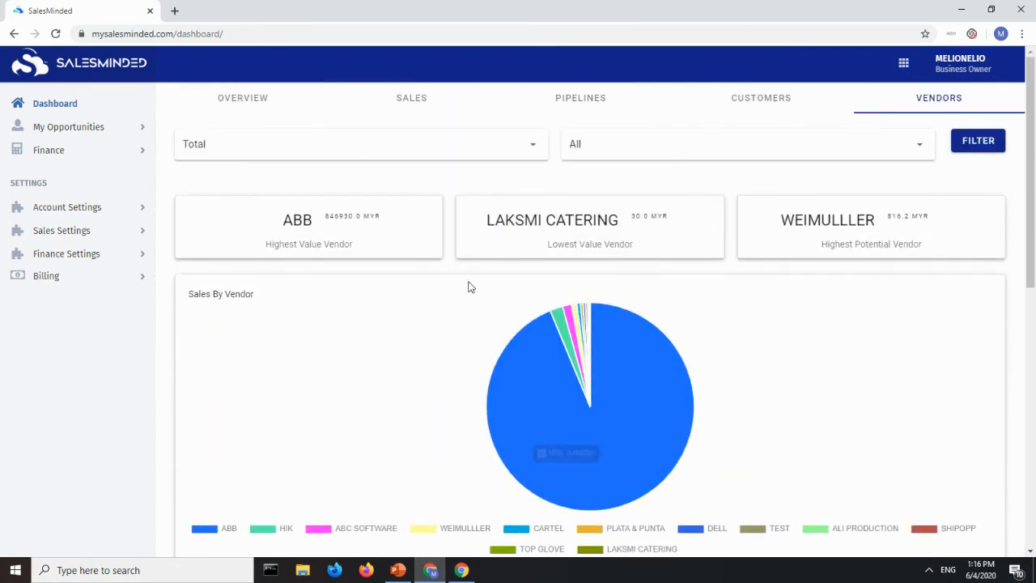
{"action": "mouse_move", "coordinate": [541, 338]}
{"action": "left_click", "coordinate": [463, 571]}
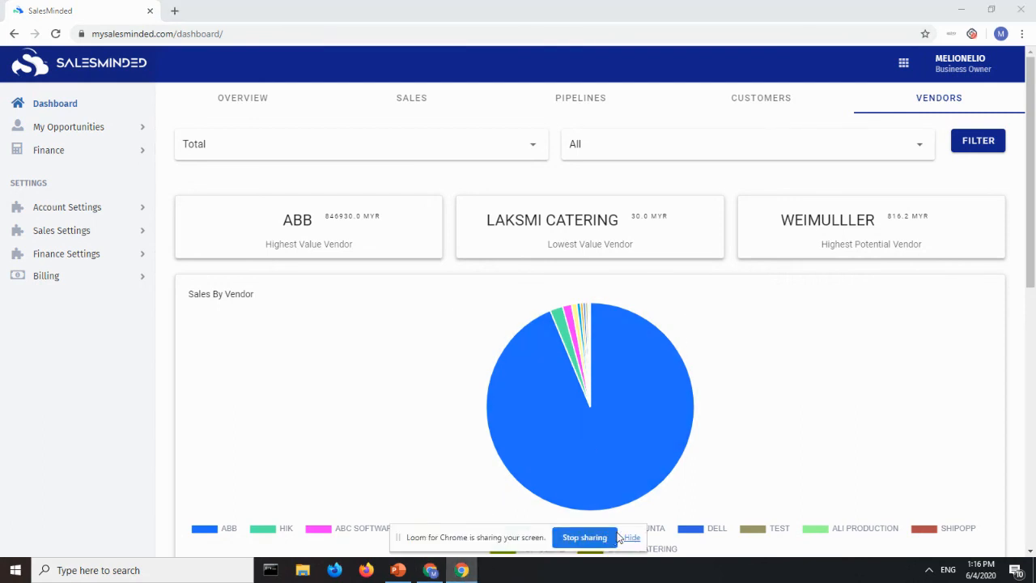